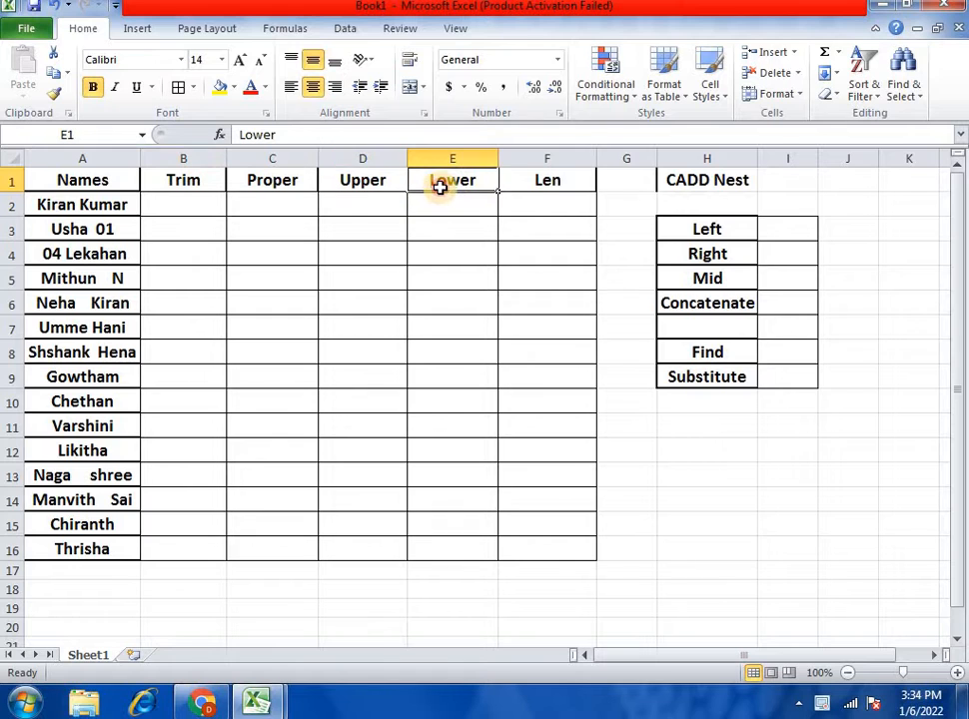
Review the text-function headings in row 1 and column H, and inspect the irregular spacing of the names in column A.
{"action": "left_click", "coordinate": [575, 182]}
{"action": "left_click", "coordinate": [683, 224]}
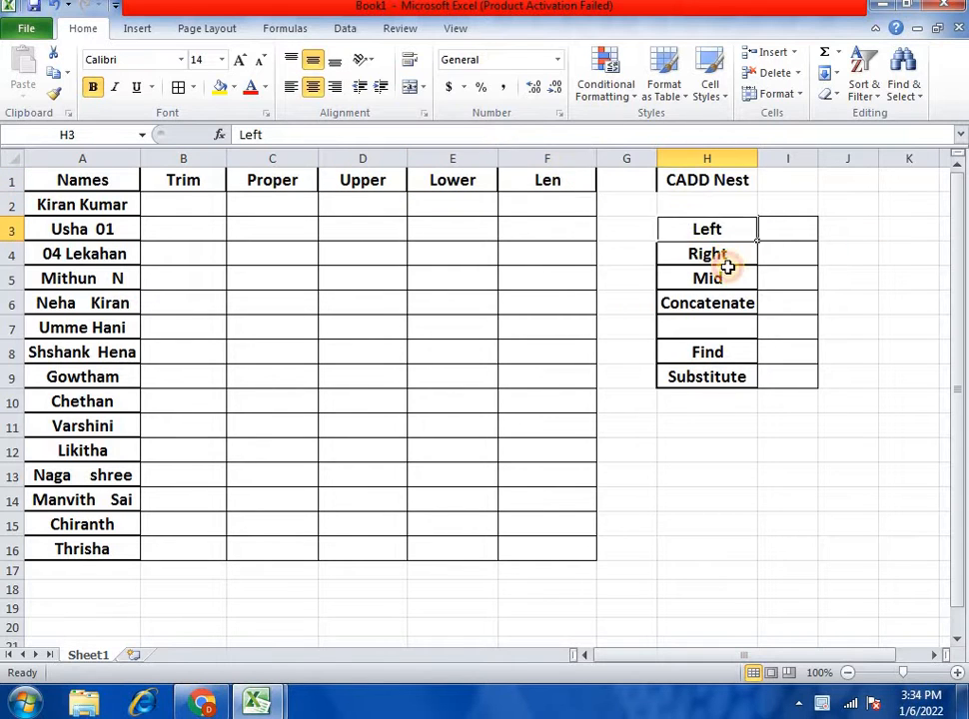
{"action": "left_click", "coordinate": [716, 254]}
{"action": "left_click", "coordinate": [713, 275]}
{"action": "left_click", "coordinate": [722, 305]}
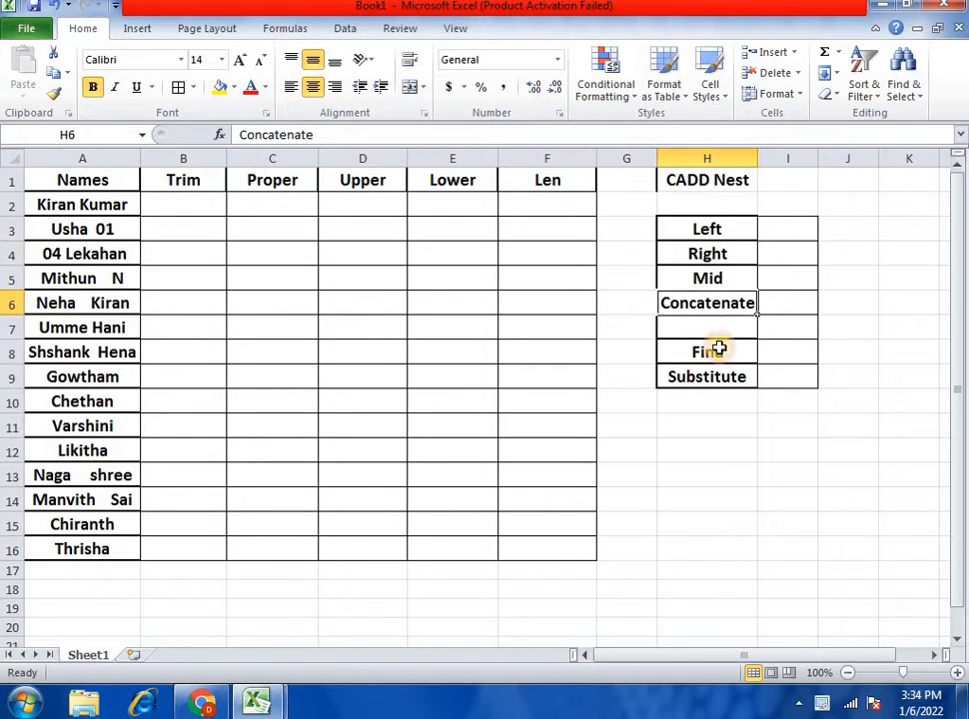
{"action": "left_click", "coordinate": [715, 354]}
{"action": "left_click", "coordinate": [715, 381]}
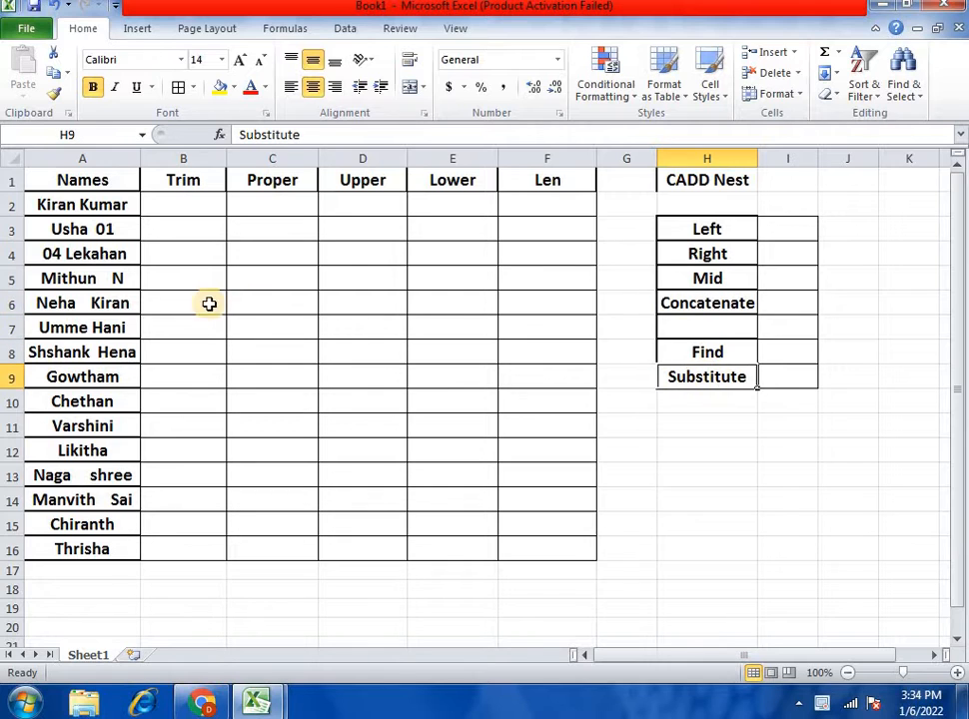
{"action": "left_click", "coordinate": [192, 207]}
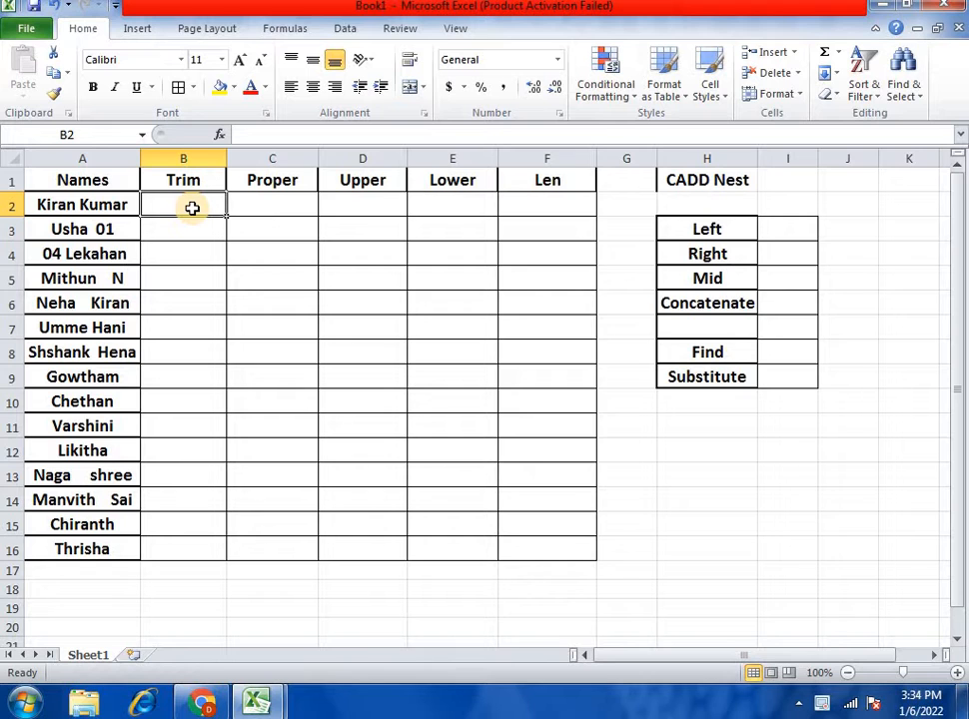
{"action": "left_click_drag", "start_coordinate": [129, 206], "coordinate": [100, 549]}
{"action": "left_click", "coordinate": [80, 477]}
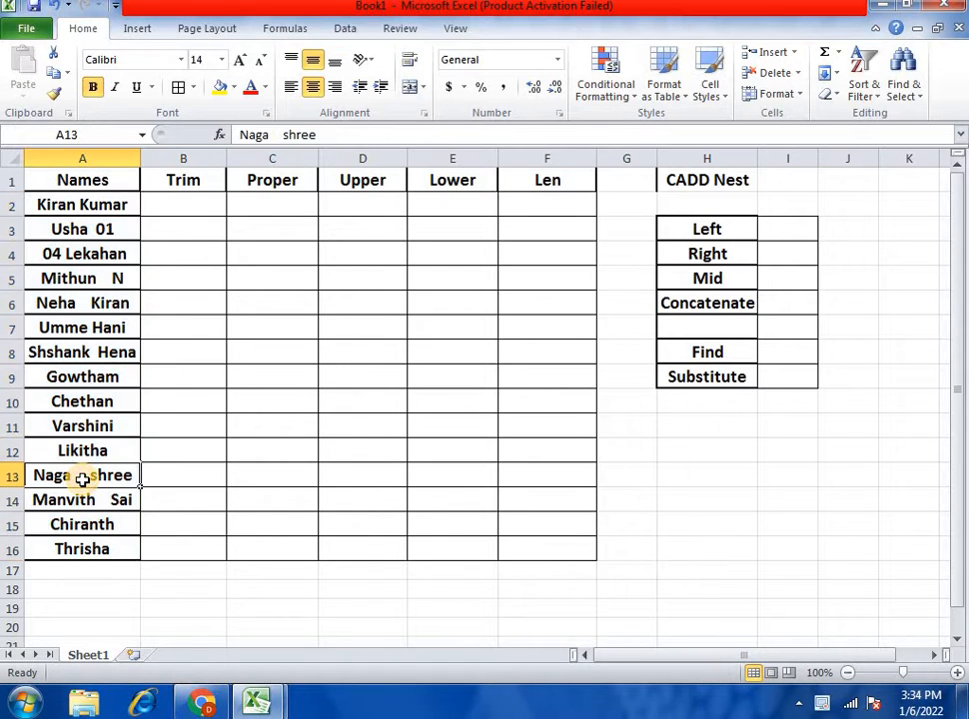
{"action": "double_click", "coordinate": [89, 234]}
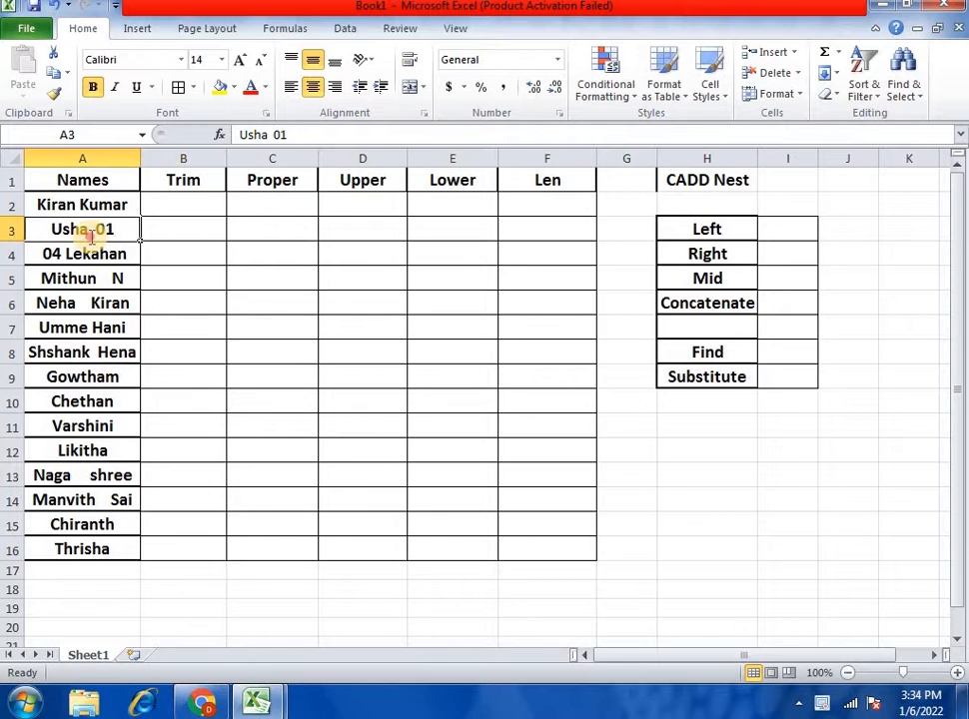
Enter the formula =TRIM(A2) in cell B2.
{"action": "left_click", "coordinate": [175, 212]}
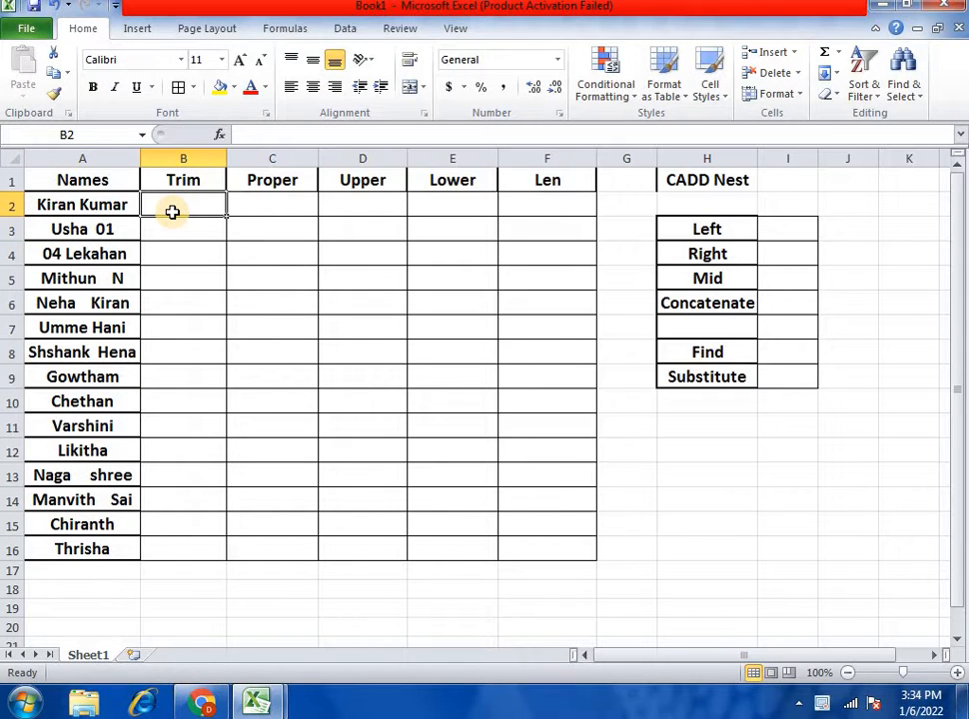
{"action": "type", "text": "=trim("}
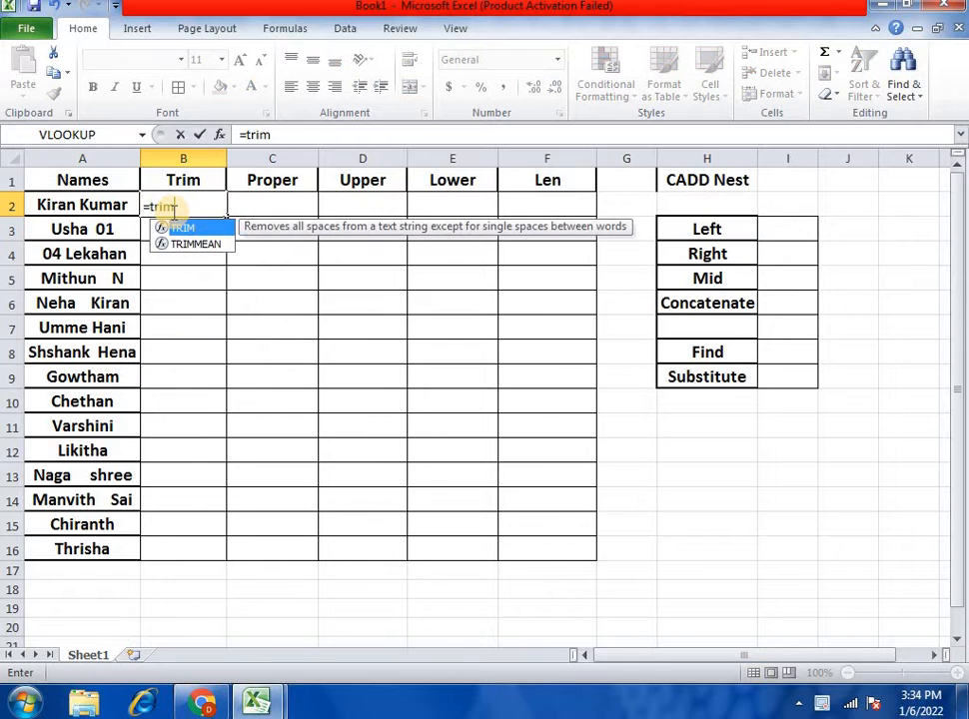
{"action": "left_click", "coordinate": [89, 207]}
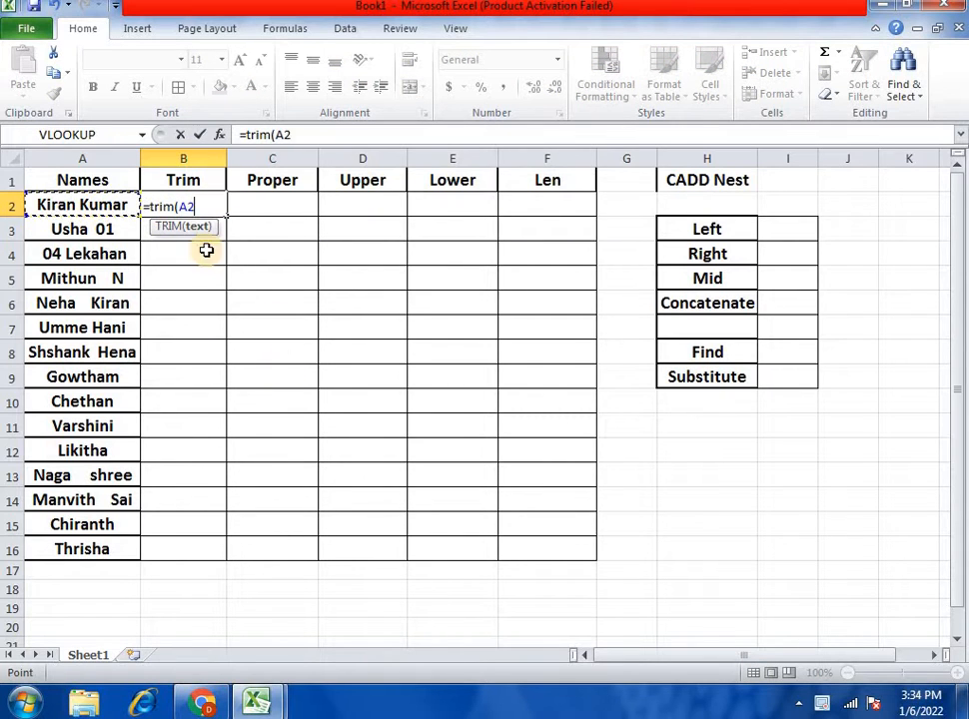
{"action": "type", "text": ")"}
{"action": "key", "text": "Return"}
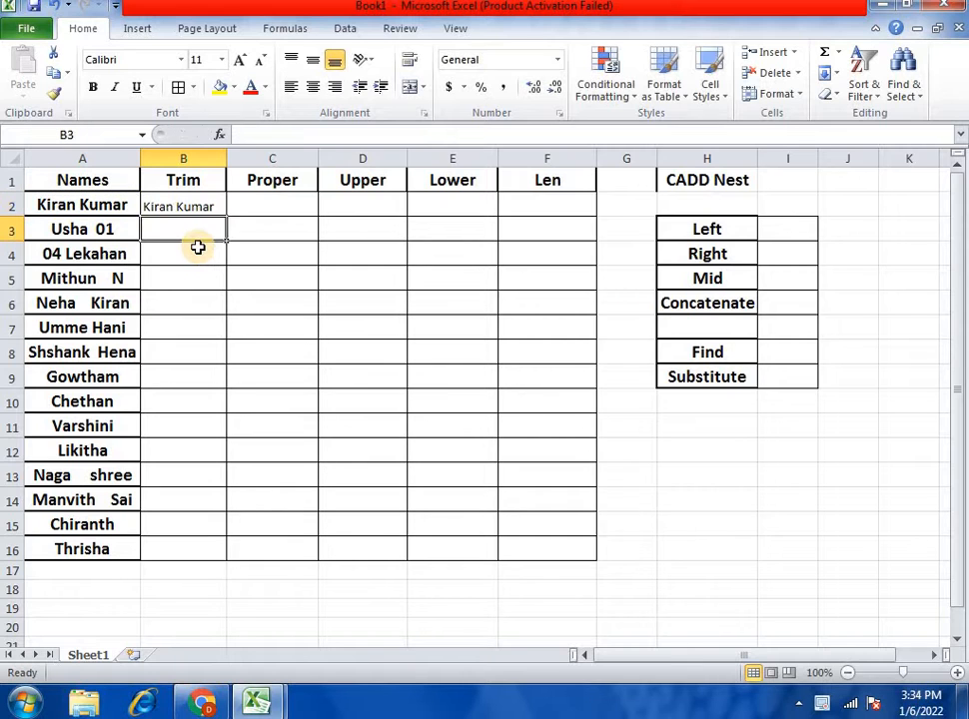
Add extra spaces between the two words of the name in A2, and fill the TRIM formula from B2 down to B16.
{"action": "left_click", "coordinate": [203, 210]}
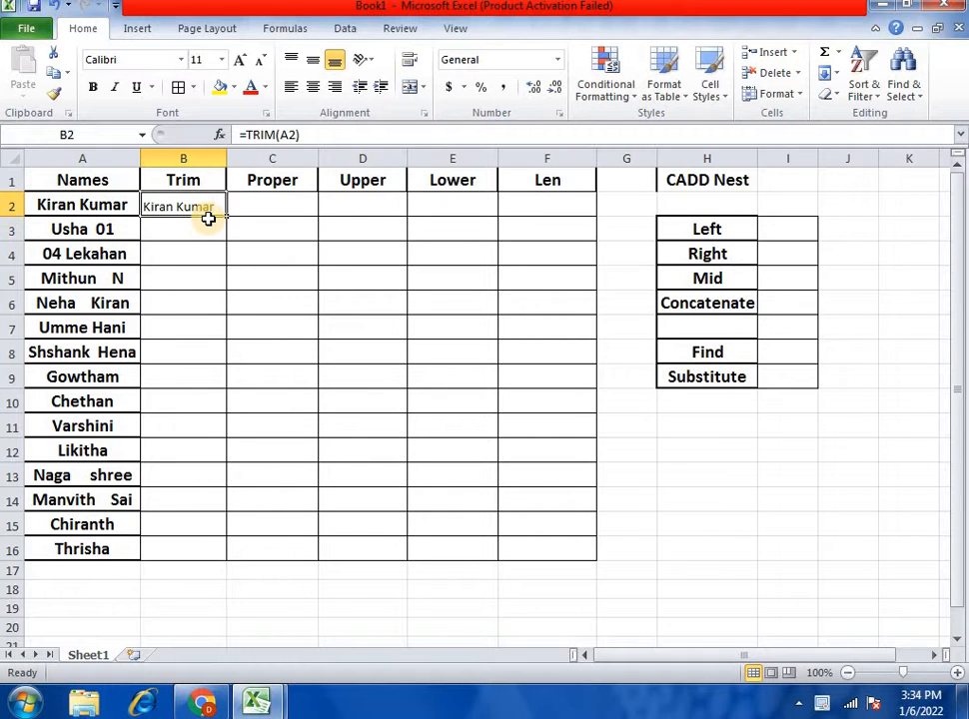
{"action": "double_click", "coordinate": [79, 204]}
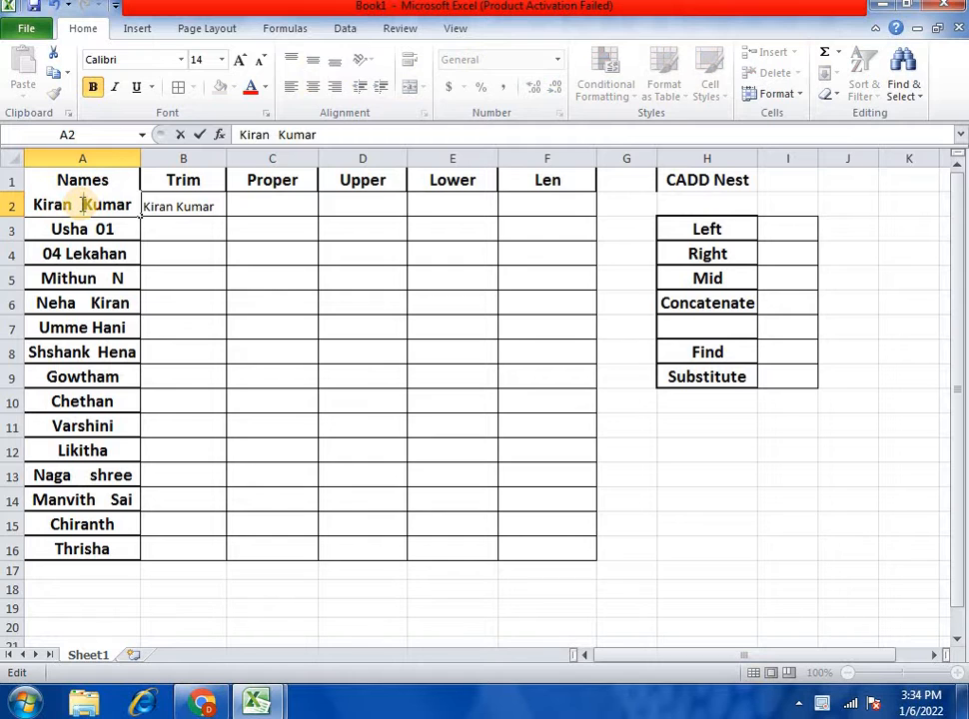
{"action": "left_click", "coordinate": [196, 209]}
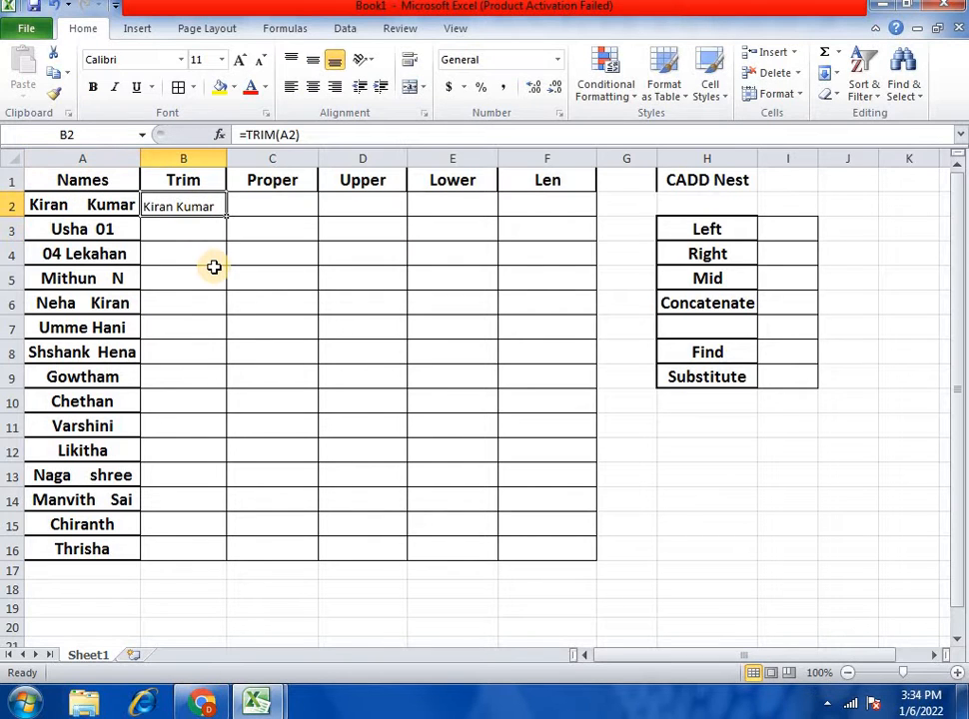
{"action": "double_click", "coordinate": [228, 217]}
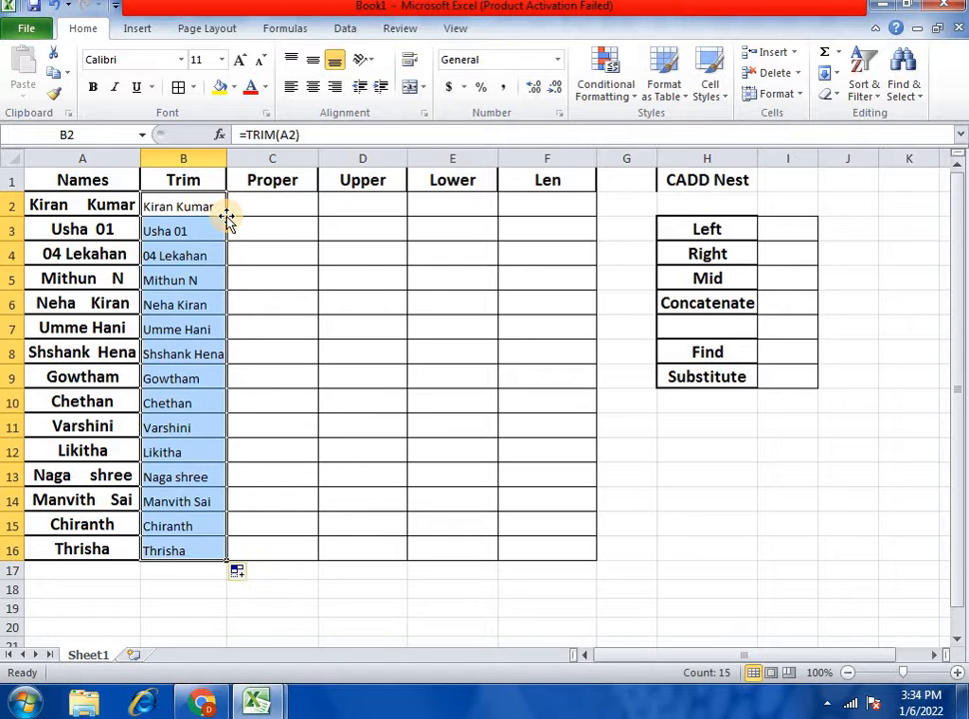
{"action": "left_click", "coordinate": [80, 477]}
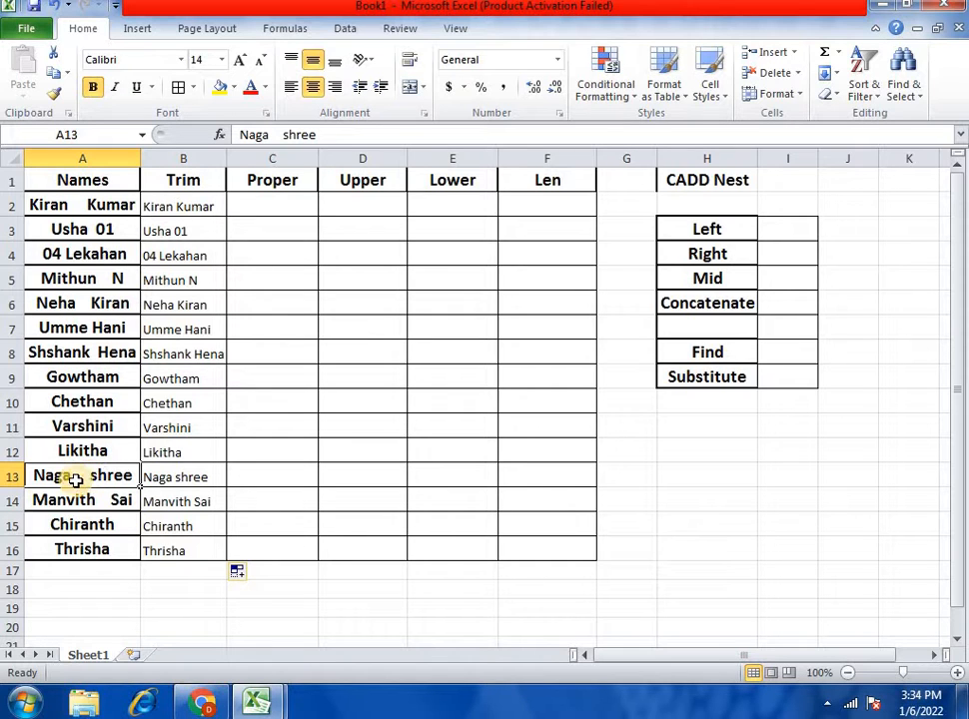
{"action": "left_click", "coordinate": [152, 479]}
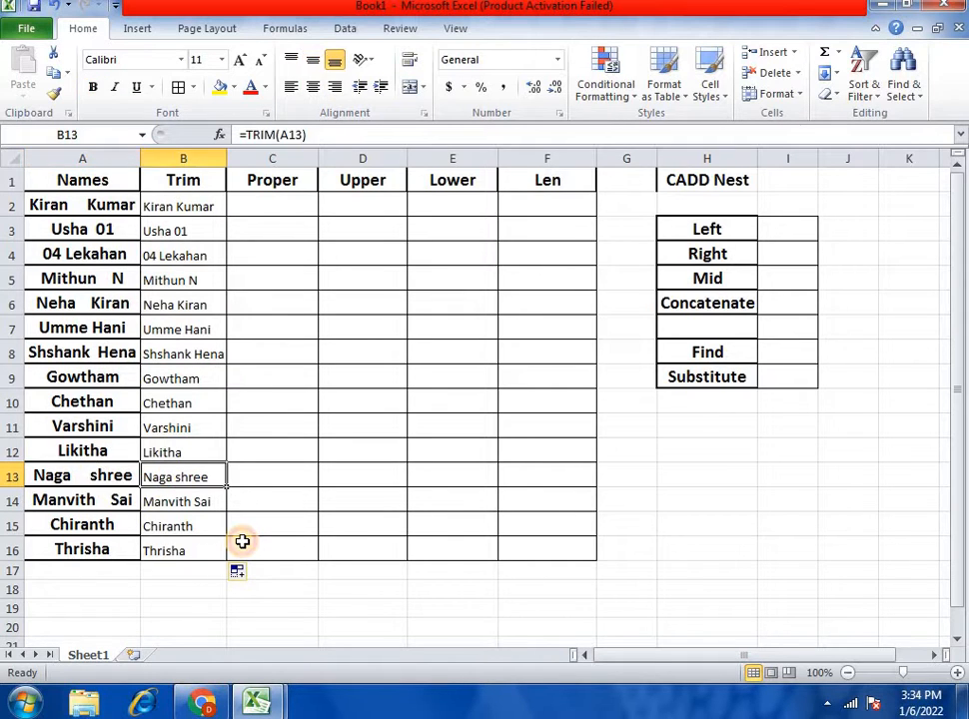
{"action": "left_click", "coordinate": [100, 500]}
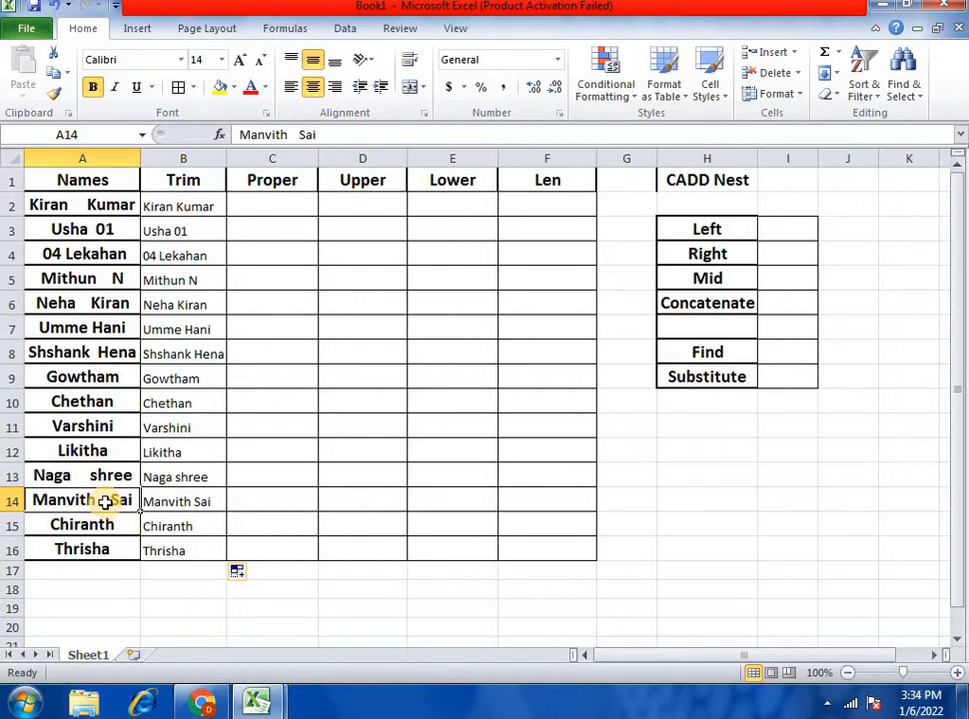
{"action": "left_click", "coordinate": [169, 502]}
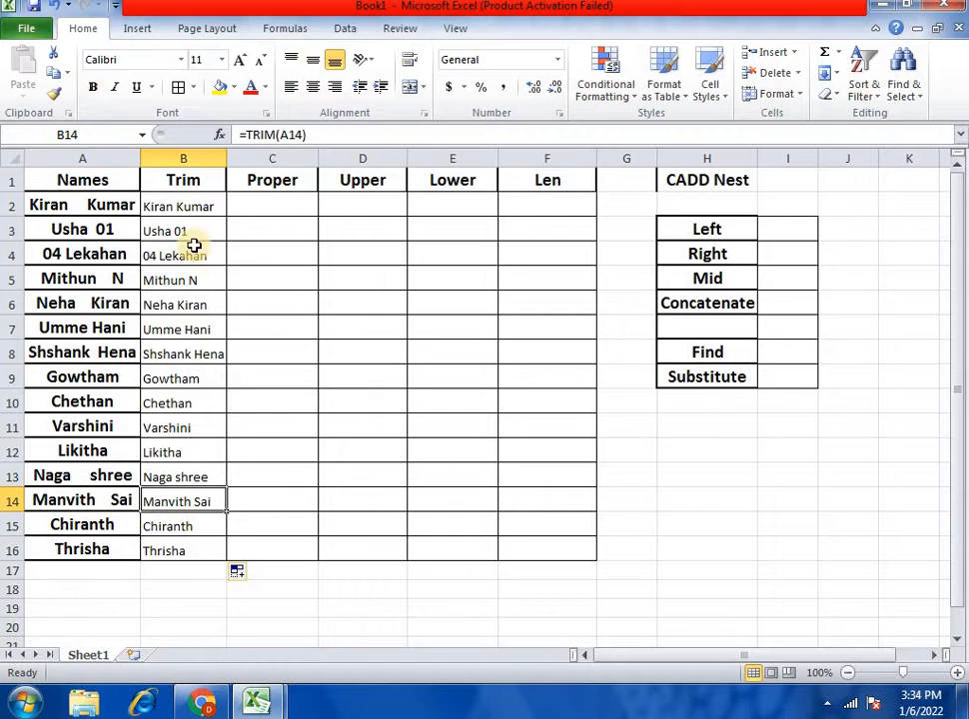
Switch the Windows color scheme to Windows 7 Basic and set the font size of cells B2:F16 to 14.
{"action": "left_click_drag", "start_coordinate": [190, 208], "coordinate": [580, 543]}
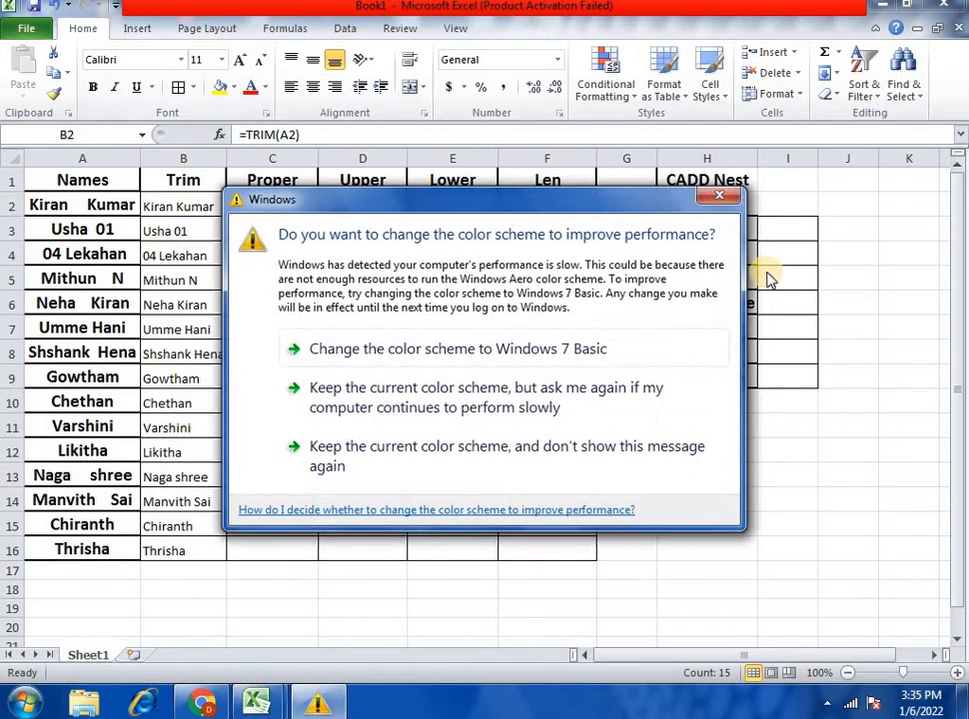
{"action": "left_click", "coordinate": [529, 345]}
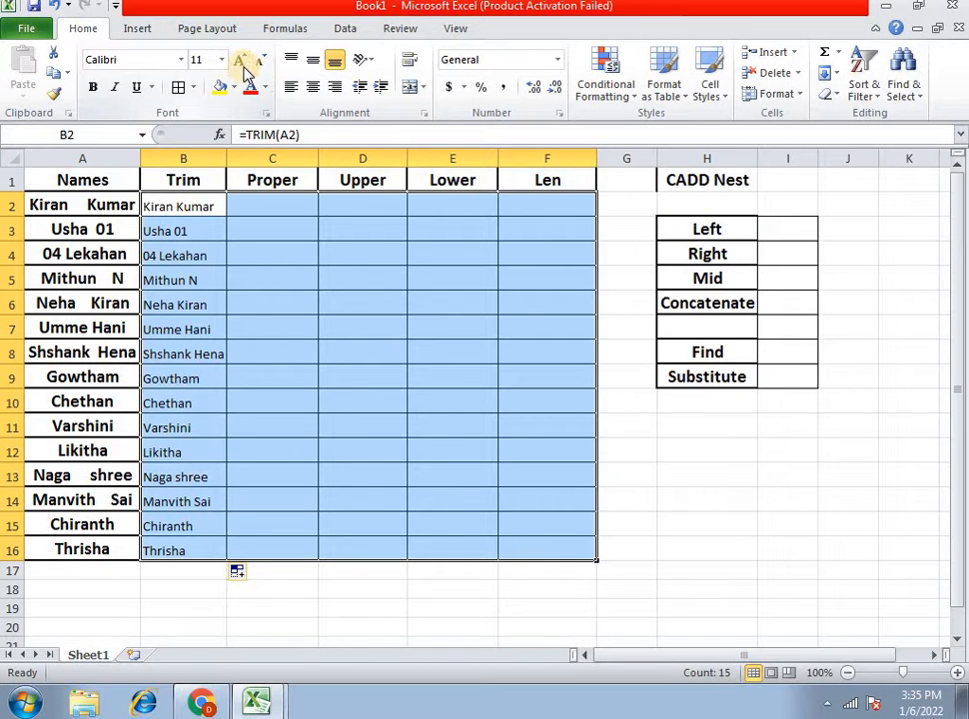
{"action": "left_click", "coordinate": [240, 62]}
{"action": "left_click", "coordinate": [240, 62]}
{"action": "left_click", "coordinate": [211, 355]}
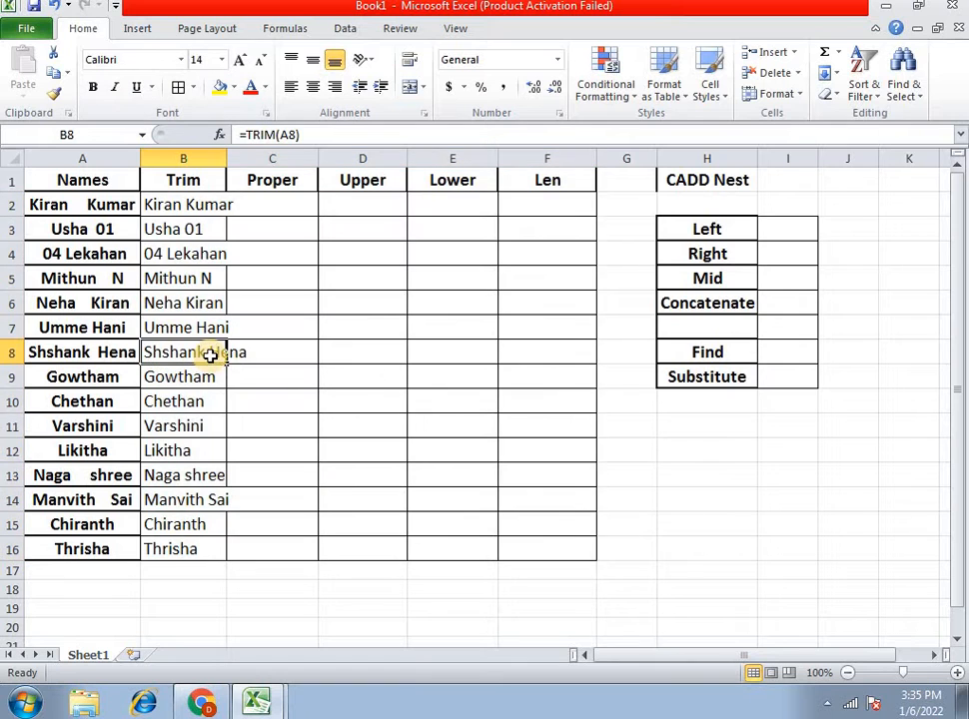
{"action": "left_click", "coordinate": [188, 401]}
Widen column B to fit the longest trimmed name and clear the formulas from B2:B16.
{"action": "left_click", "coordinate": [190, 205]}
{"action": "left_click_drag", "start_coordinate": [226, 160], "coordinate": [262, 160]}
{"action": "left_click_drag", "start_coordinate": [237, 199], "coordinate": [222, 557]}
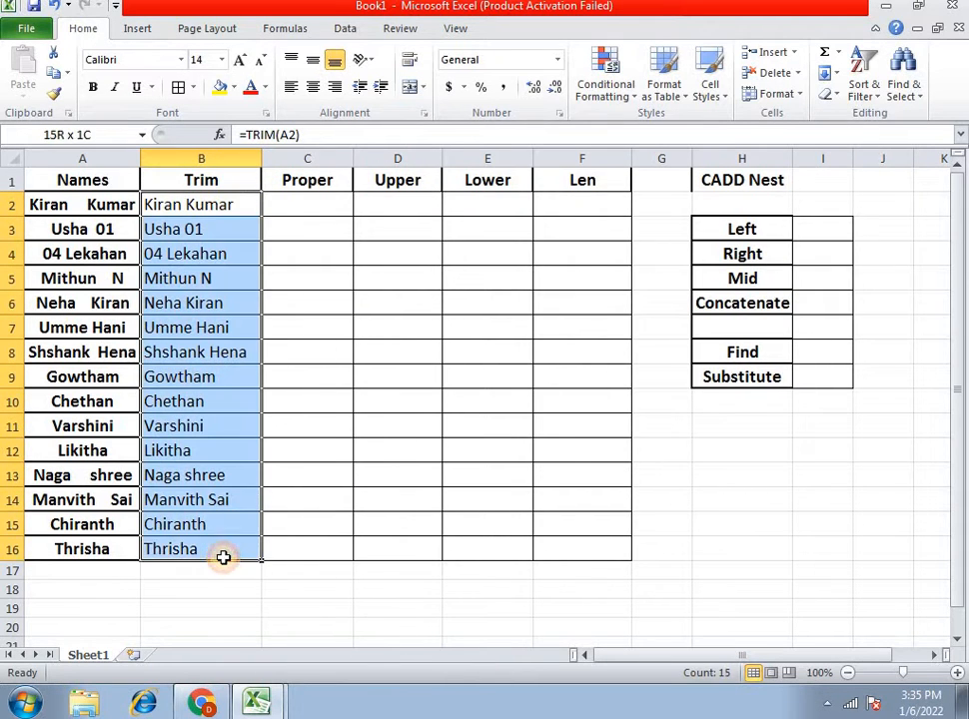
{"action": "key", "text": "Delete"}
Enter =TRIM(A2) in cell B2 to remove the extra spaces from the first name in the list.
{"action": "left_click", "coordinate": [76, 205]}
{"action": "double_click", "coordinate": [77, 206]}
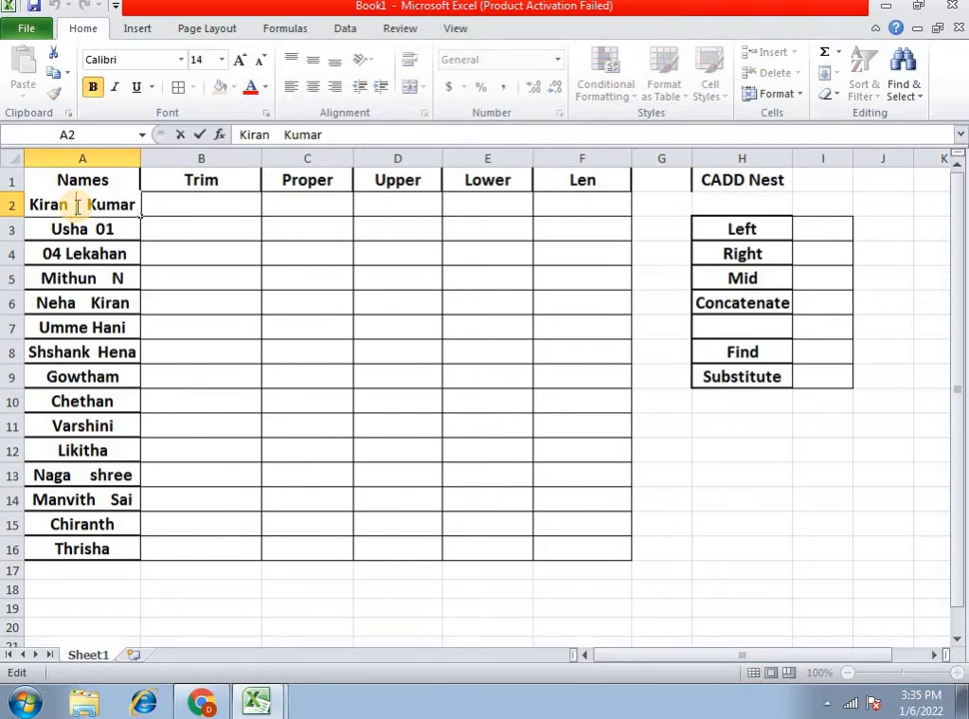
{"action": "left_click", "coordinate": [199, 209]}
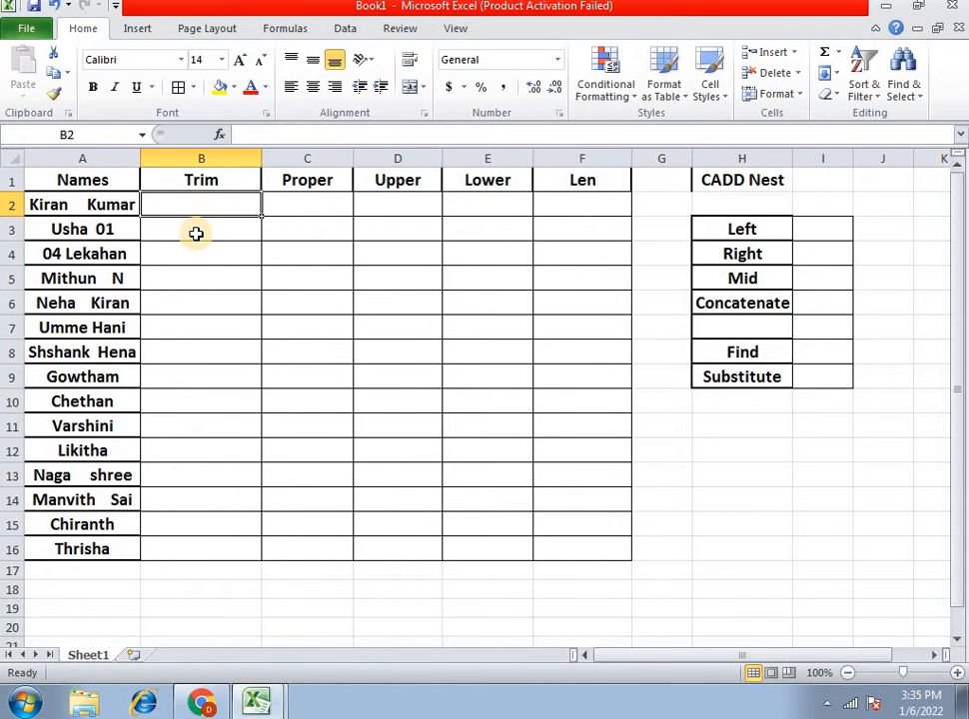
{"action": "type", "text": "=trim"}
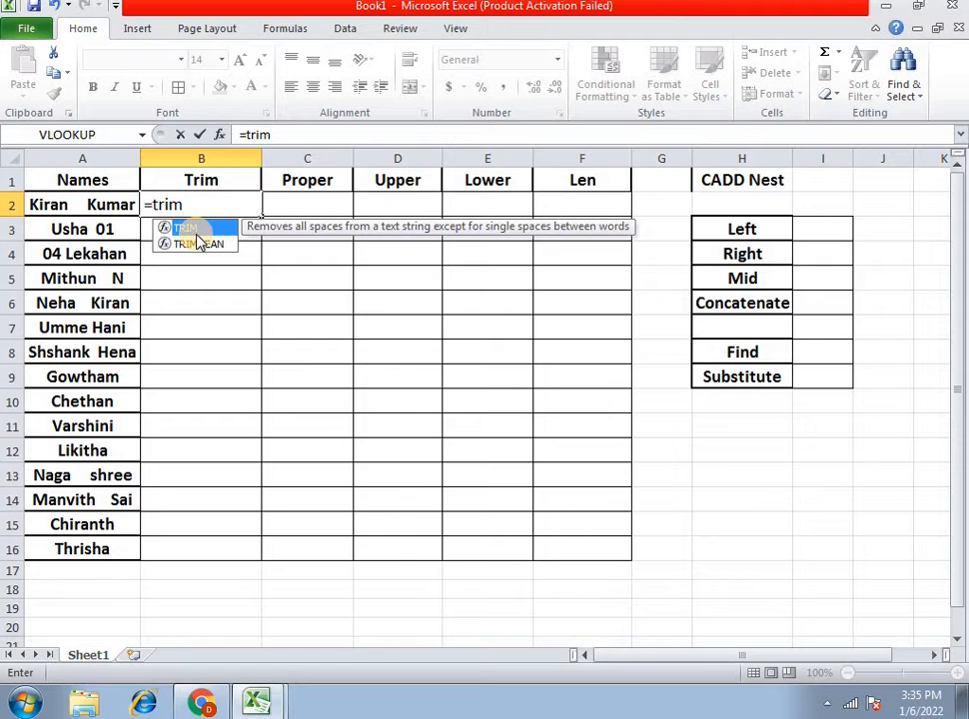
{"action": "type", "text": "*"}
{"action": "key", "text": "BackSpace"}
{"action": "type", "text": "("}
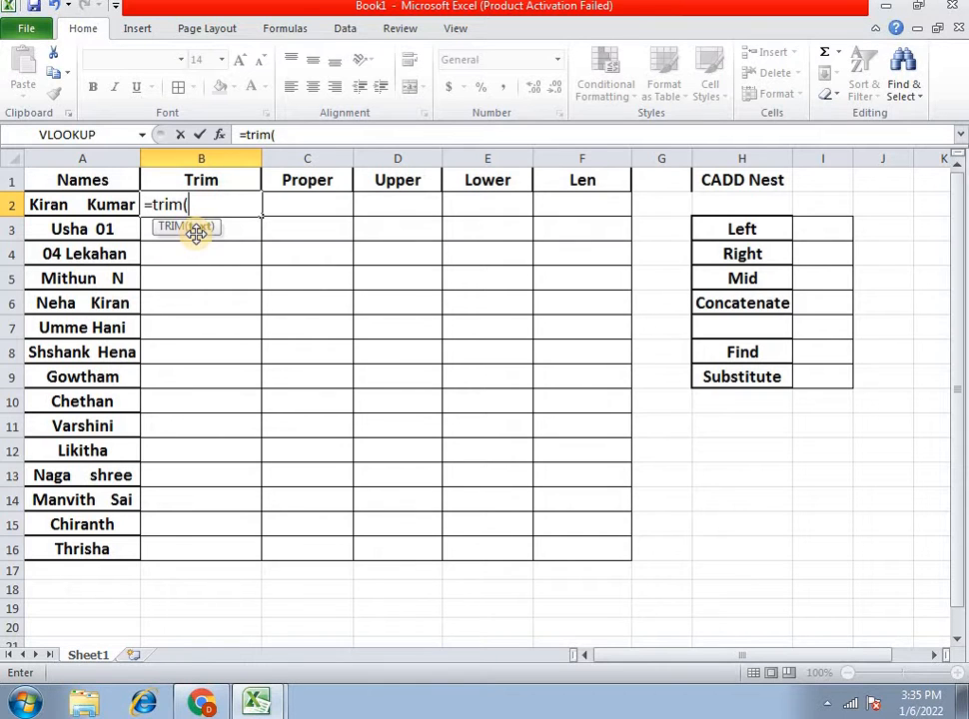
{"action": "left_click", "coordinate": [116, 204]}
{"action": "type", "text": ")"}
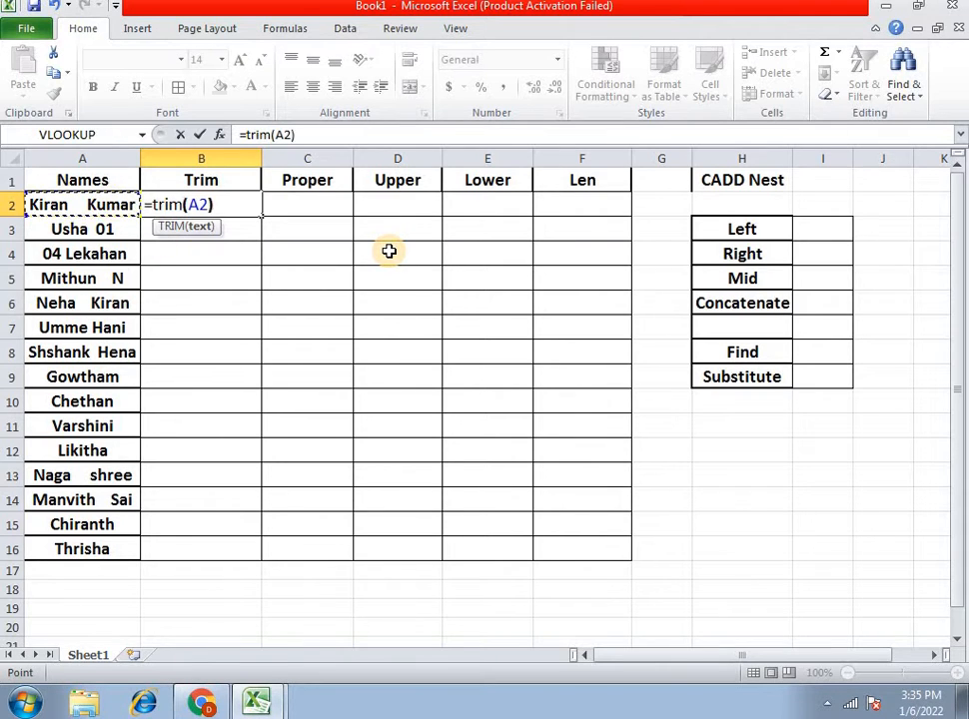
{"action": "key", "text": "Return"}
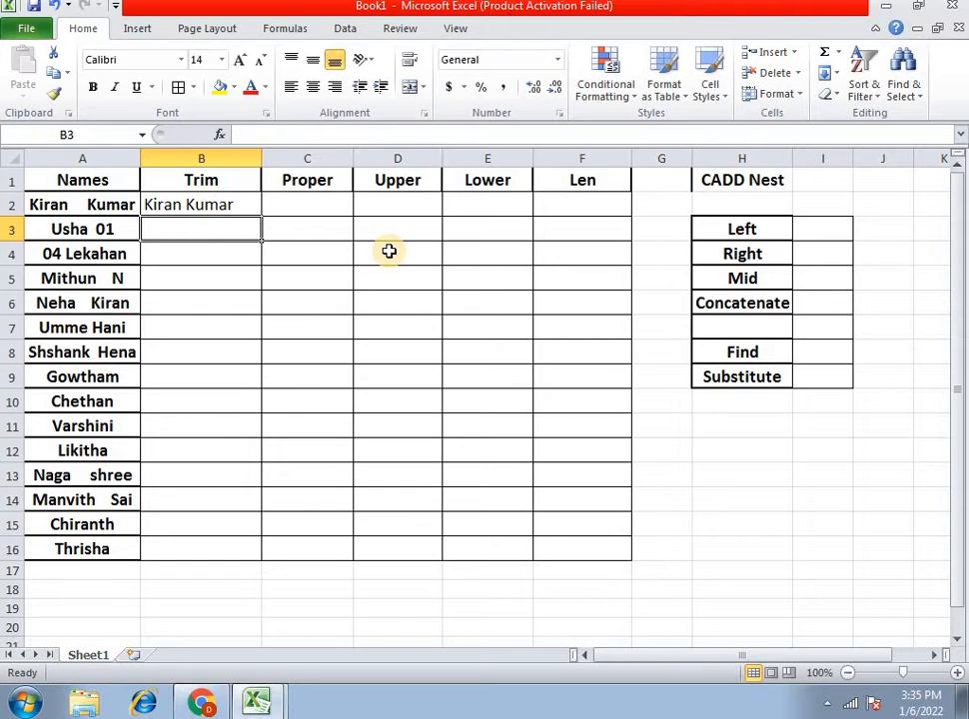
Fill the TRIM formula from B2 down through B16 for all the listed names.
{"action": "double_click", "coordinate": [67, 200]}
{"action": "left_click", "coordinate": [183, 197]}
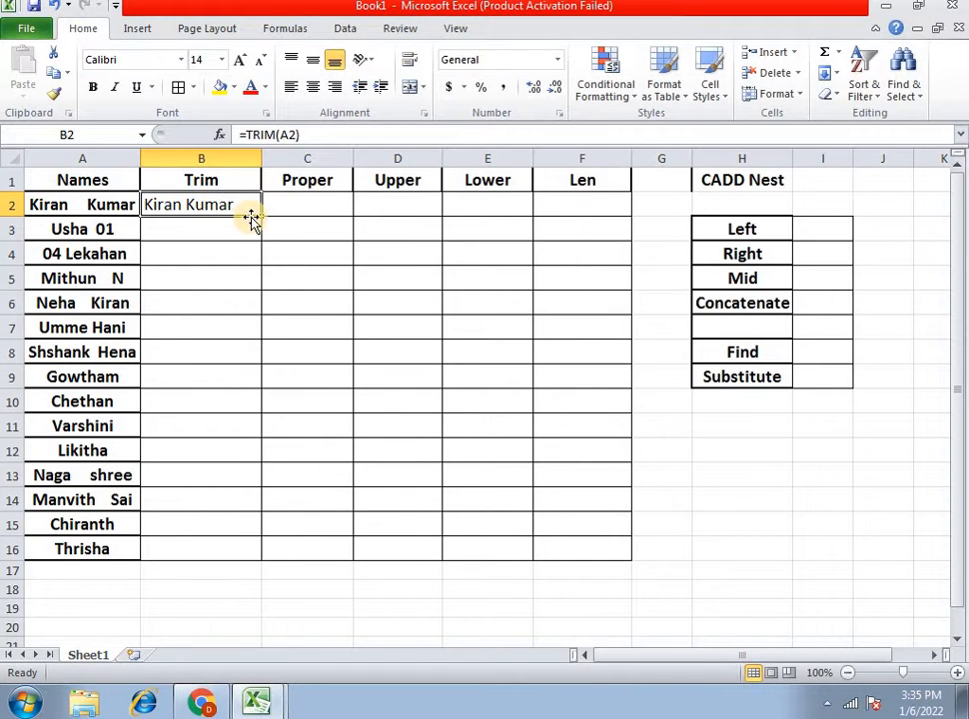
{"action": "double_click", "coordinate": [263, 218]}
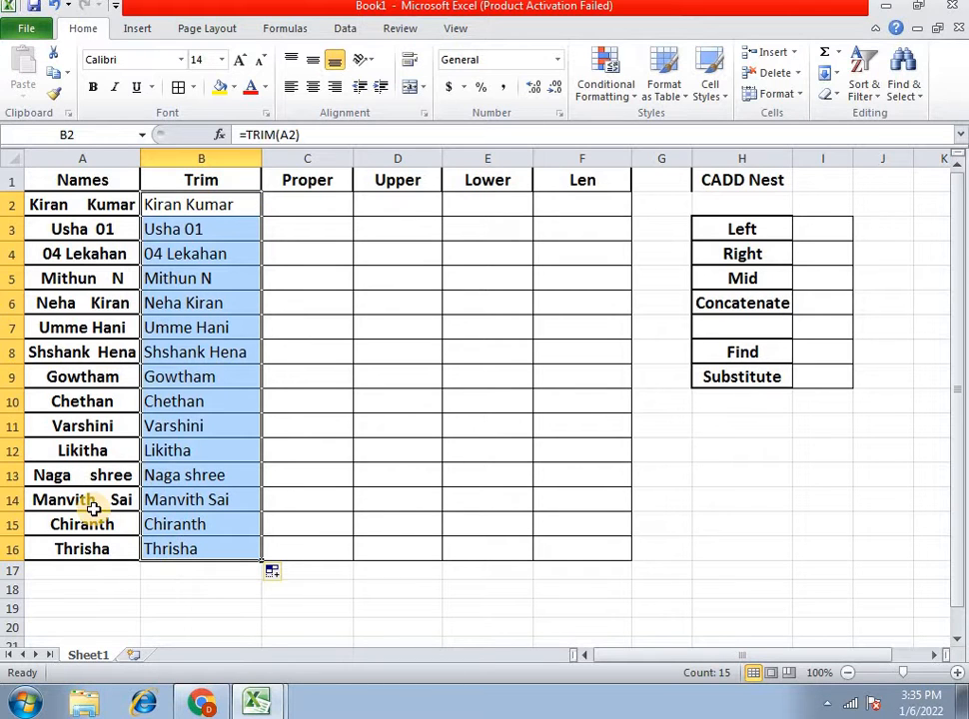
Edit the name in A2 so both words start with a lowercase k and the first word ends in a capital N.
{"action": "left_click", "coordinate": [315, 203]}
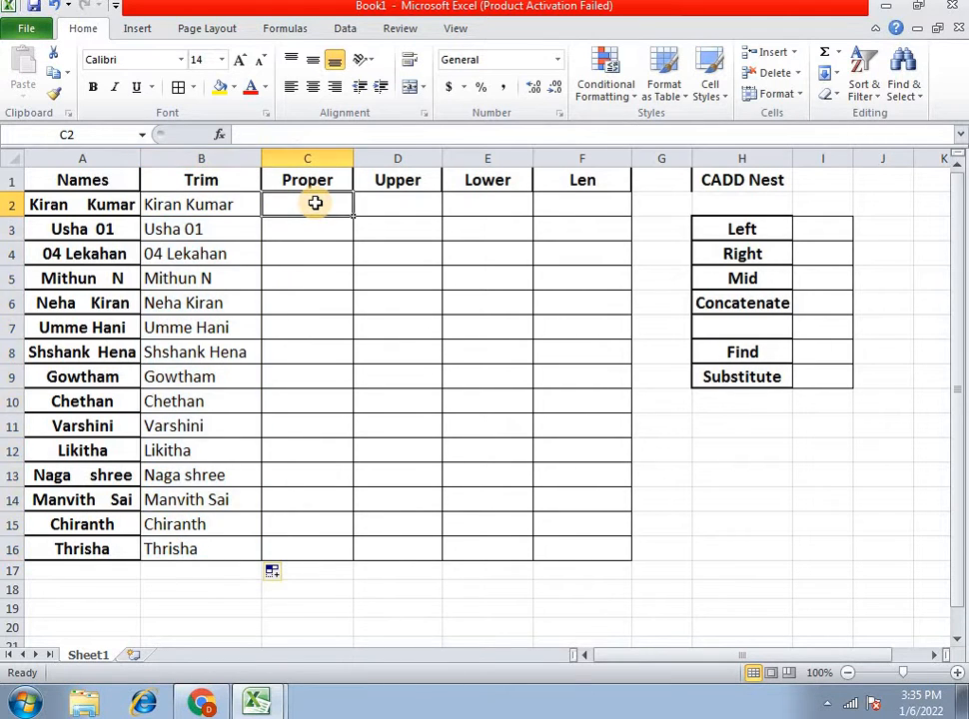
{"action": "left_click", "coordinate": [95, 203]}
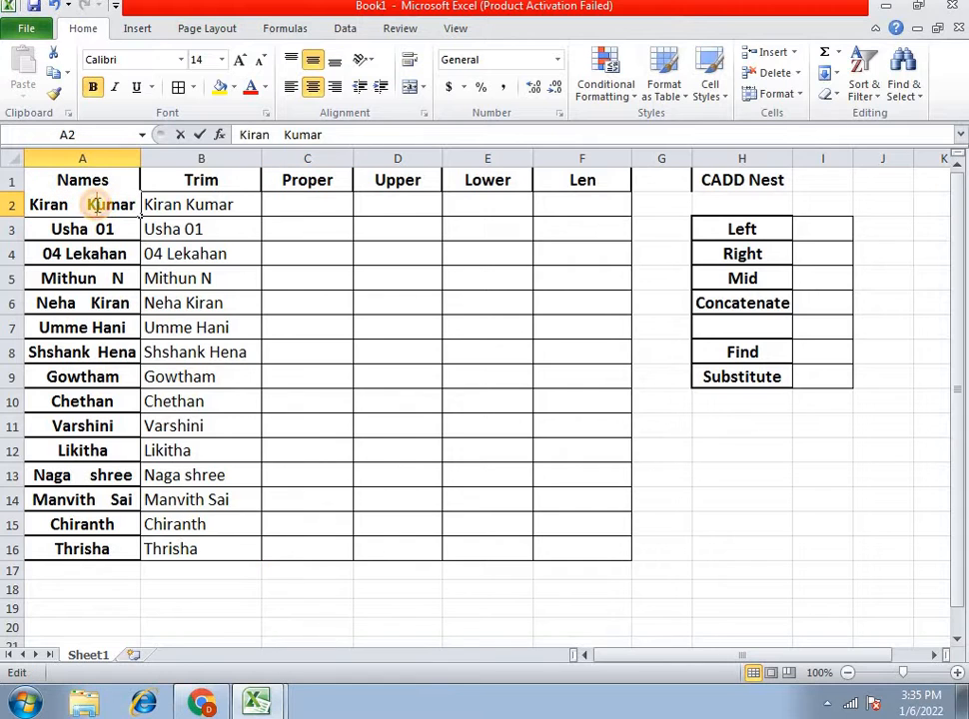
{"action": "double_click", "coordinate": [95, 203]}
{"action": "key", "text": "BackSpace"}
{"action": "type", "text": "k"}
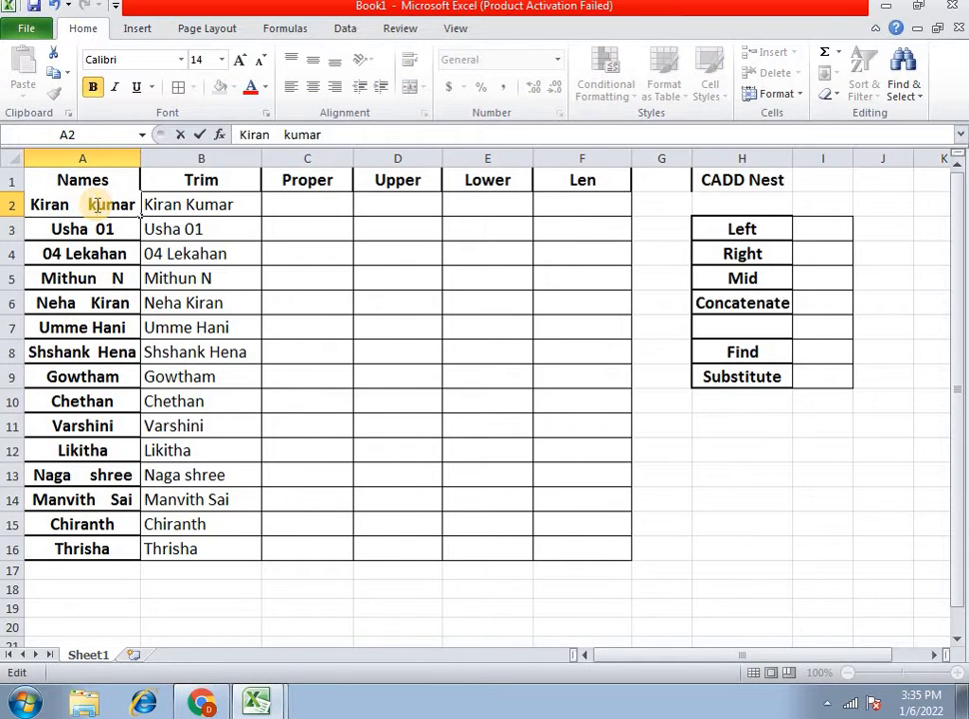
{"action": "left_click", "coordinate": [41, 203]}
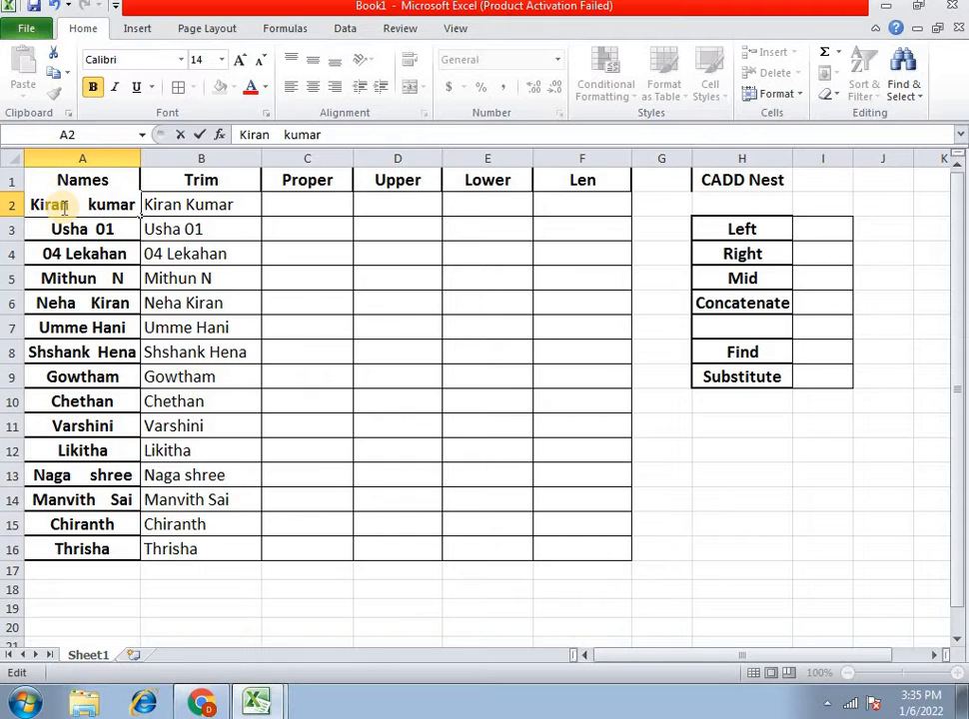
{"action": "key", "text": "BackSpace"}
{"action": "type", "text": "k"}
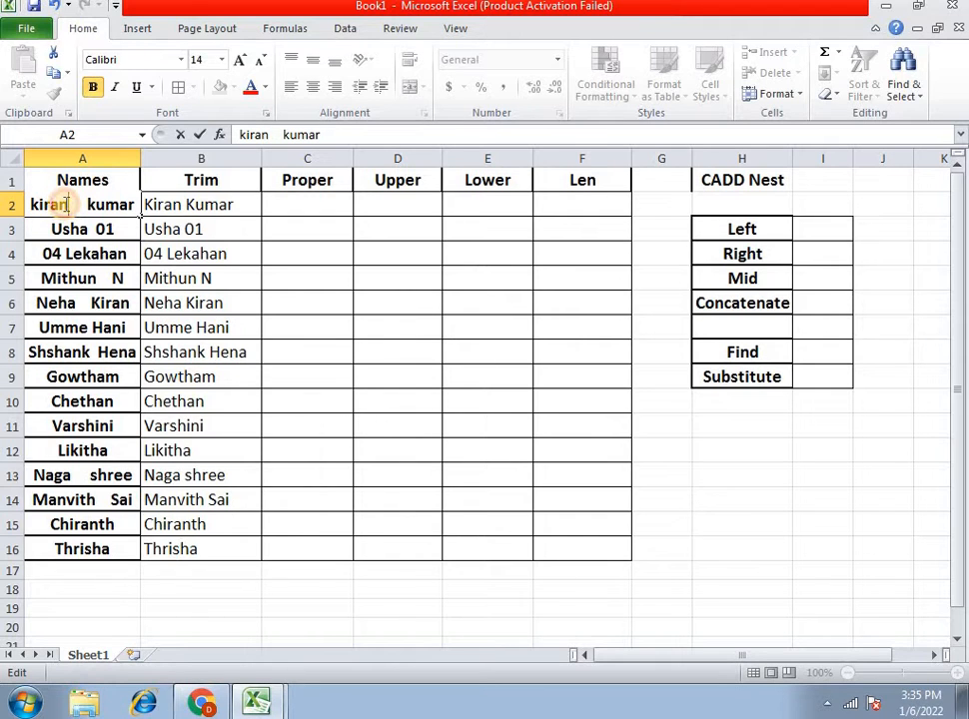
{"action": "key", "text": "BackSpace"}
{"action": "type", "text": "N"}
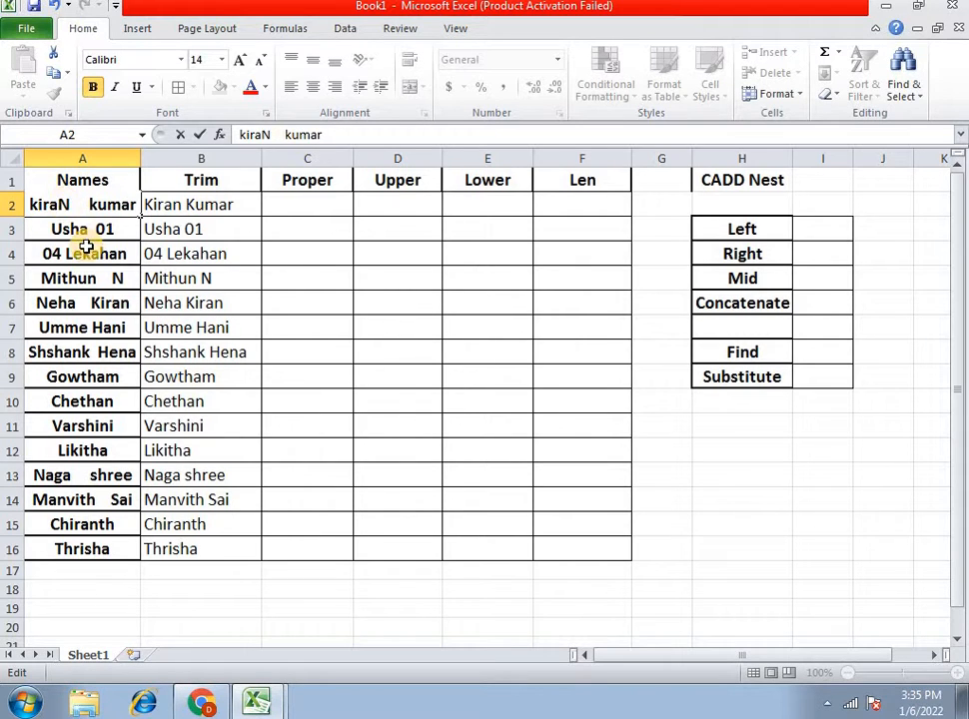
{"action": "left_click", "coordinate": [85, 250]}
{"action": "left_click", "coordinate": [78, 185]}
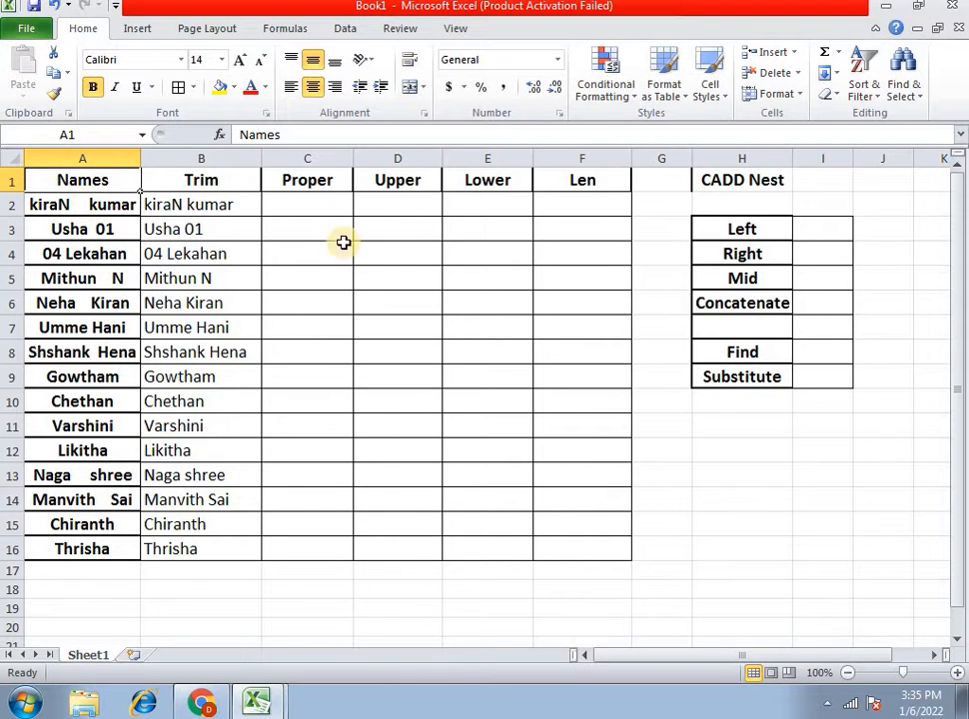
Enter =PROPER(B2) in cell C2 to capitalize the first letter of each word in the trimmed name.
{"action": "left_click", "coordinate": [320, 207]}
{"action": "type", "text": "="}
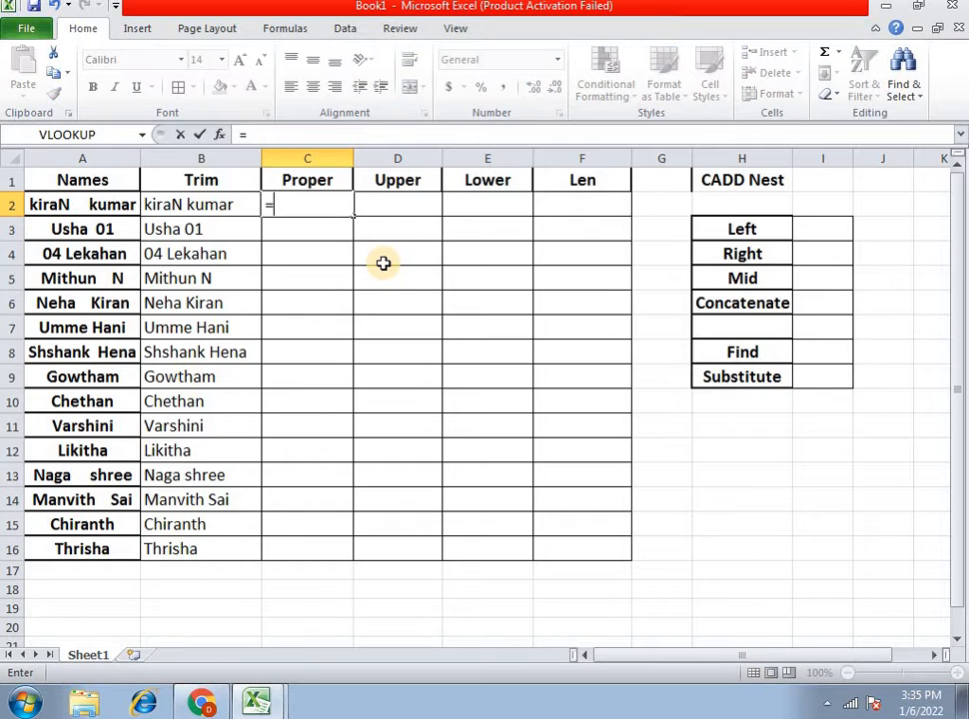
{"action": "type", "text": "pop"}
{"action": "key", "text": "BackSpace"}
{"action": "key", "text": "BackSpace"}
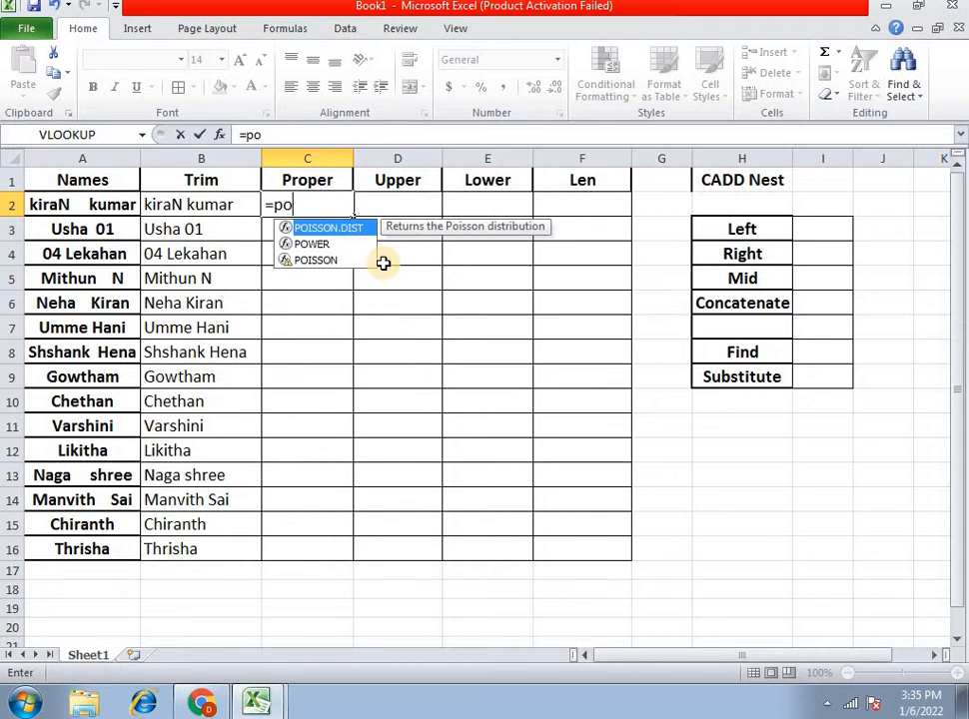
{"action": "type", "text": "ropo"}
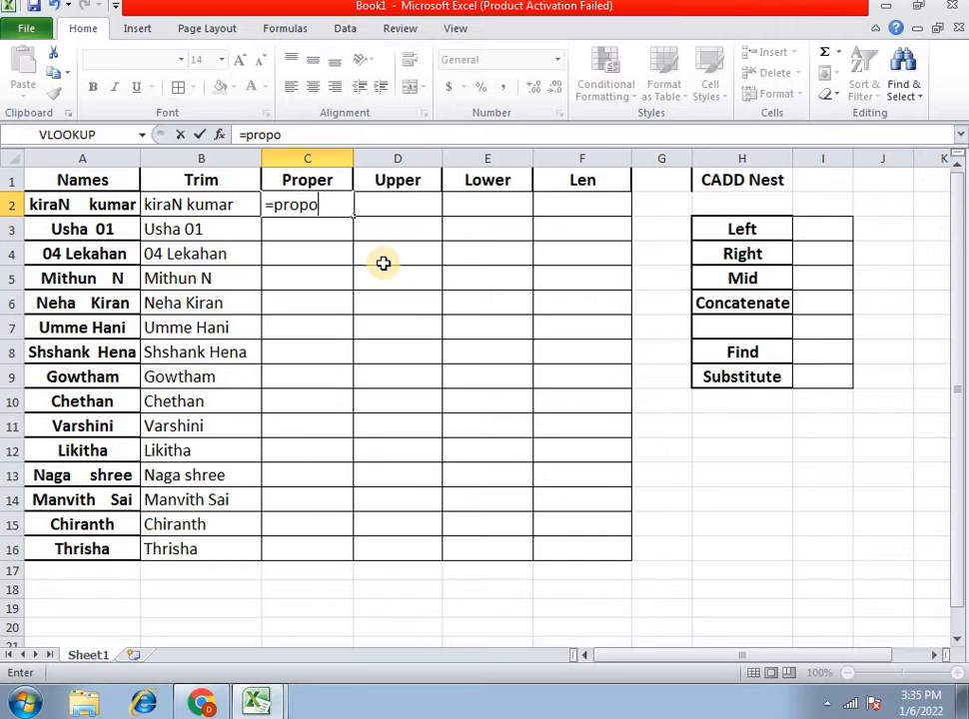
{"action": "key", "text": "BackSpace"}
{"action": "type", "text": "er("}
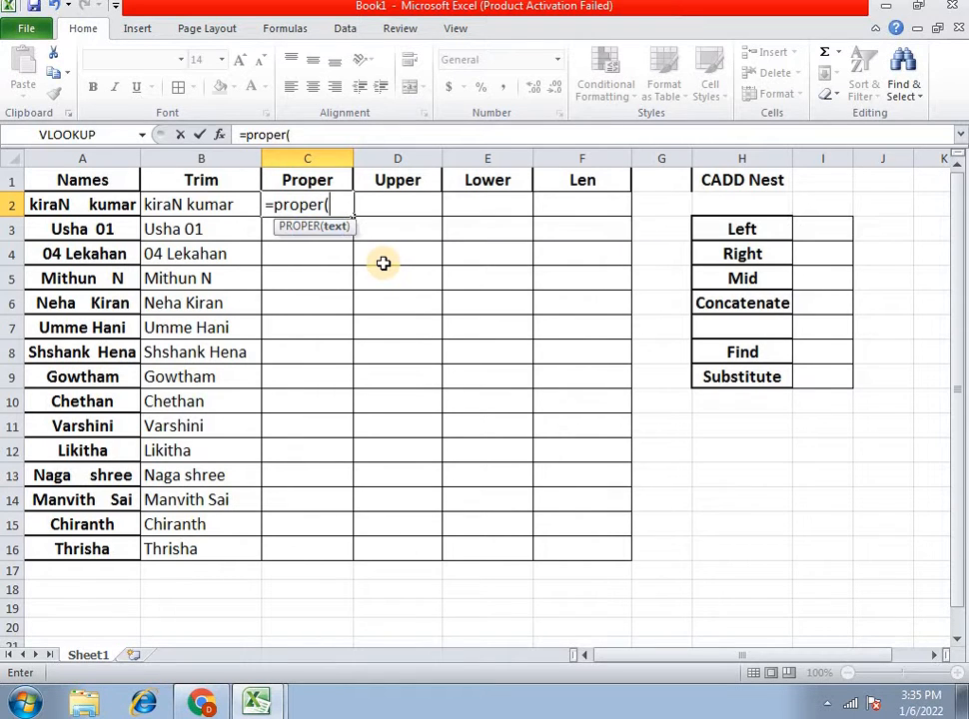
{"action": "key", "text": "Left"}
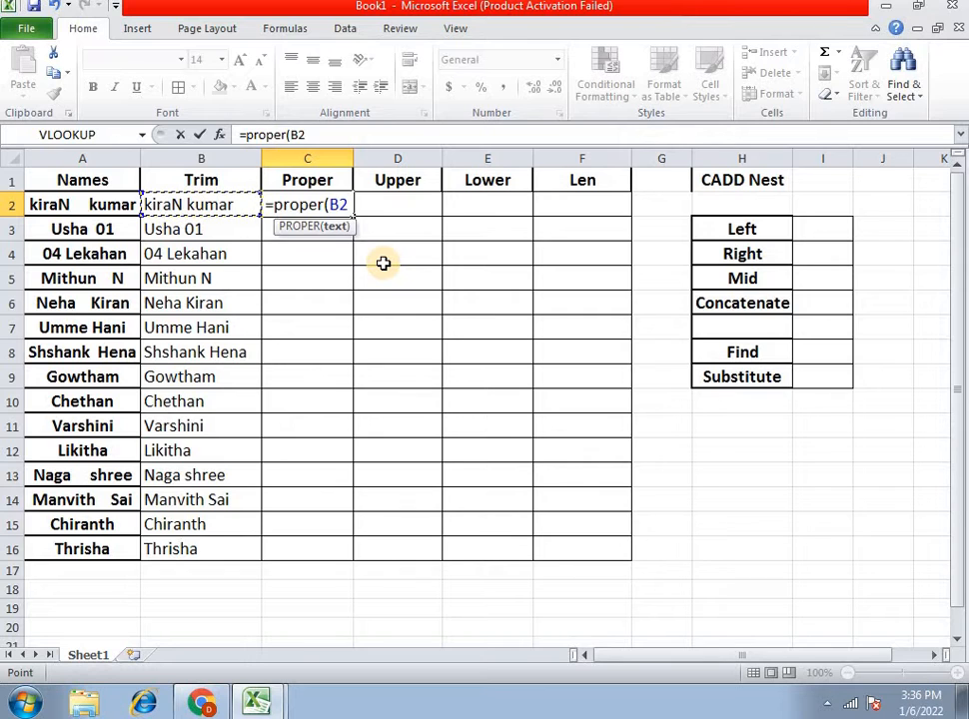
{"action": "type", "text": ")"}
{"action": "key", "text": "Return"}
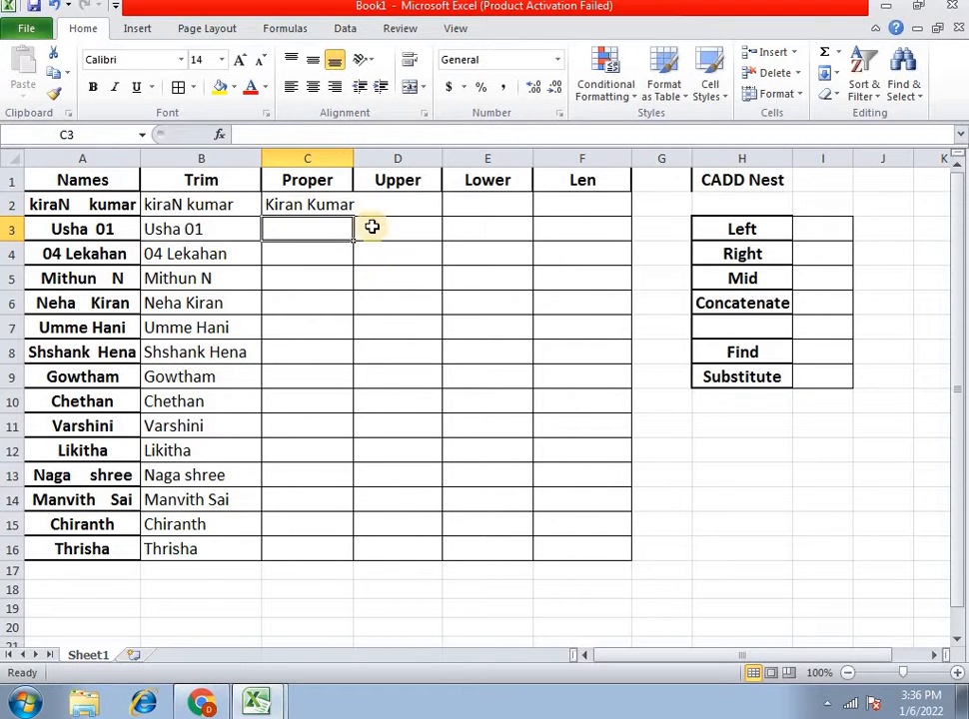
Fill the PROPER formula from C2 down through C16 and compare C2 with the trimmed name in B2.
{"action": "left_click", "coordinate": [341, 209]}
{"action": "double_click", "coordinate": [353, 215]}
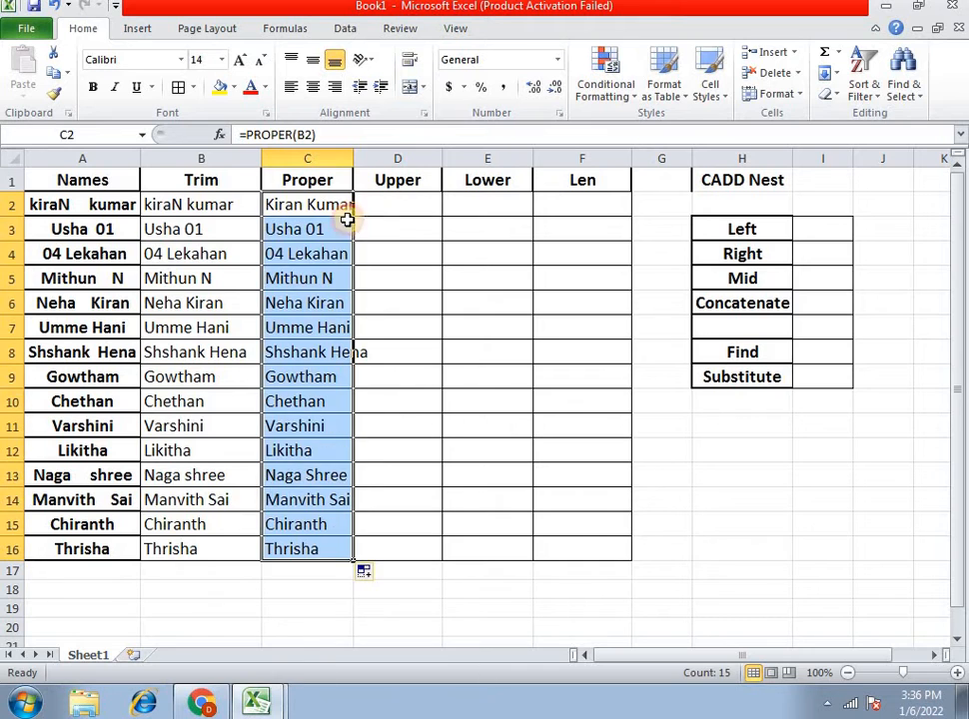
{"action": "left_click", "coordinate": [190, 204]}
{"action": "left_click", "coordinate": [283, 204]}
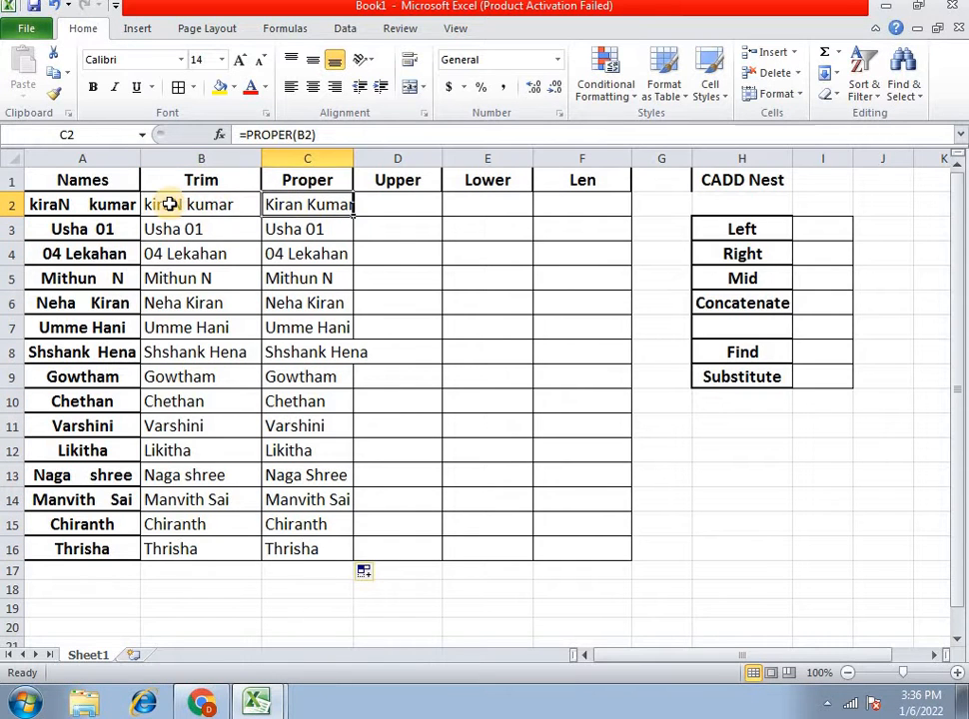
{"action": "left_click", "coordinate": [169, 203]}
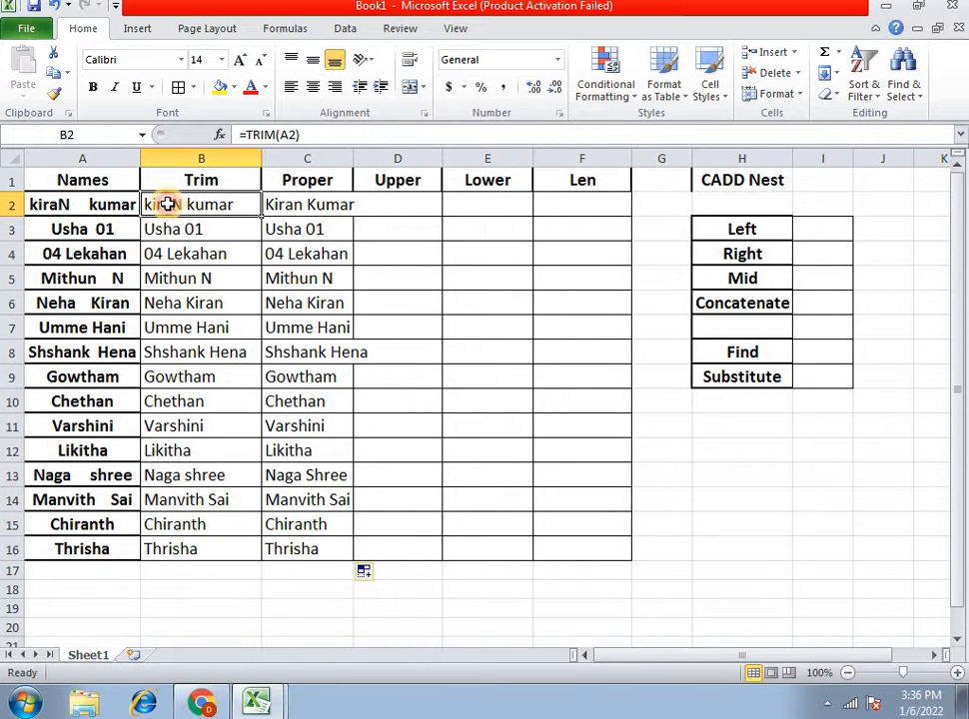
{"action": "left_click", "coordinate": [298, 203]}
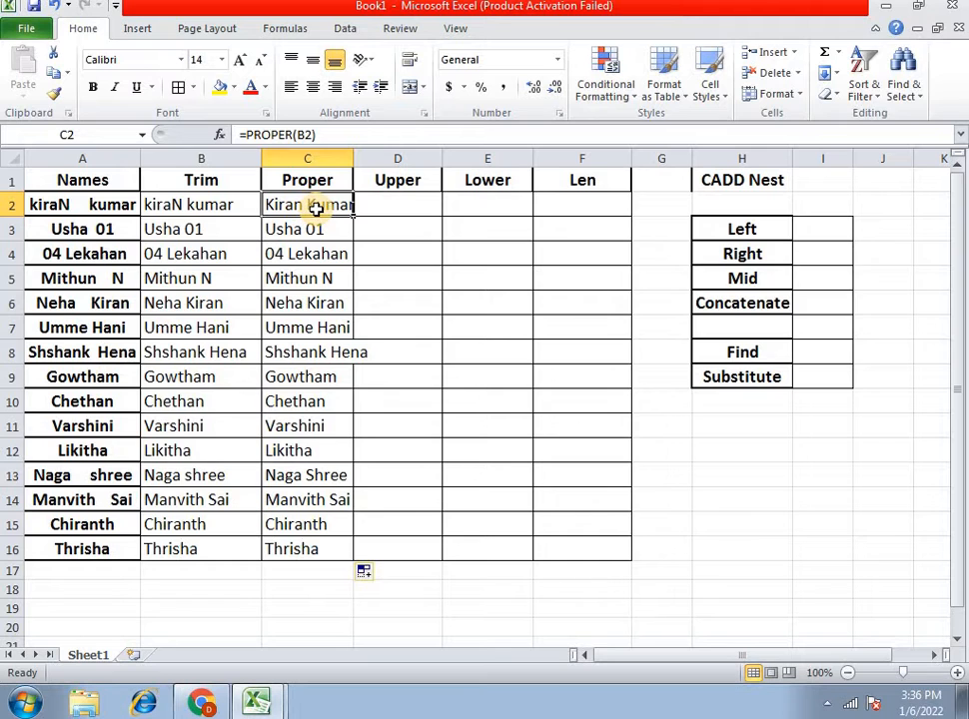
Enter =UPPER(C2) in cell D2 to convert the first proper-case name to all capitals.
{"action": "left_click", "coordinate": [370, 203]}
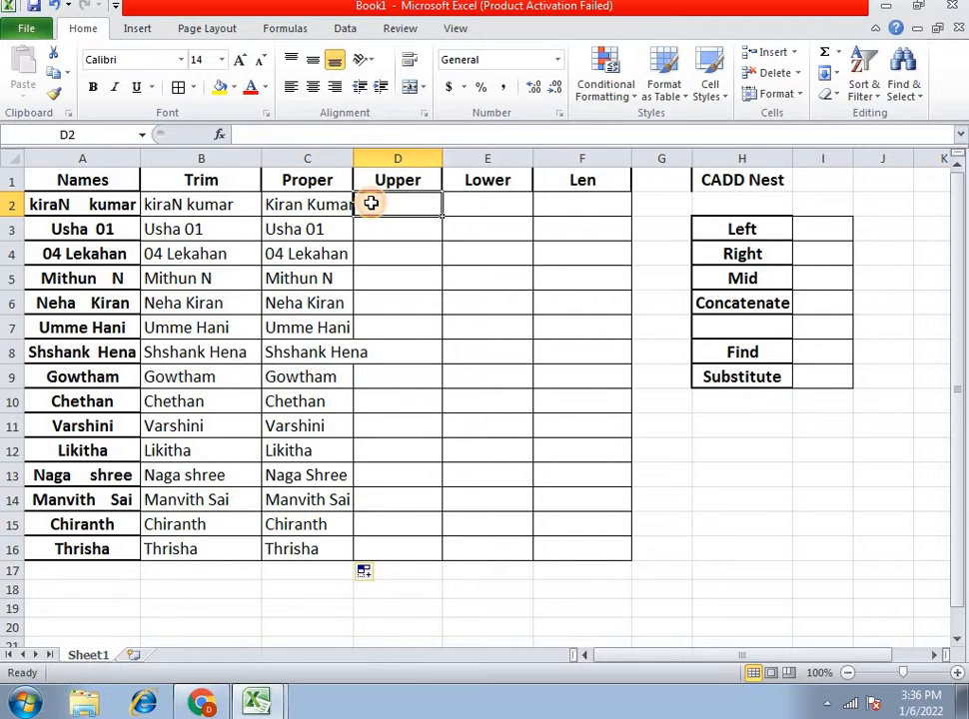
{"action": "left_click", "coordinate": [329, 202]}
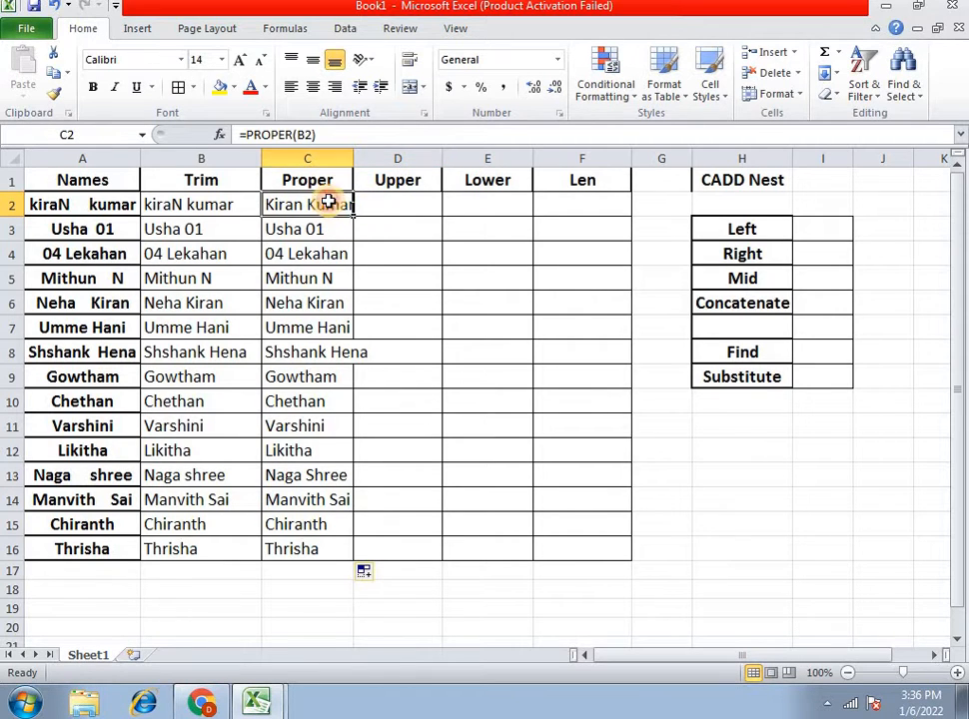
{"action": "left_click", "coordinate": [383, 204]}
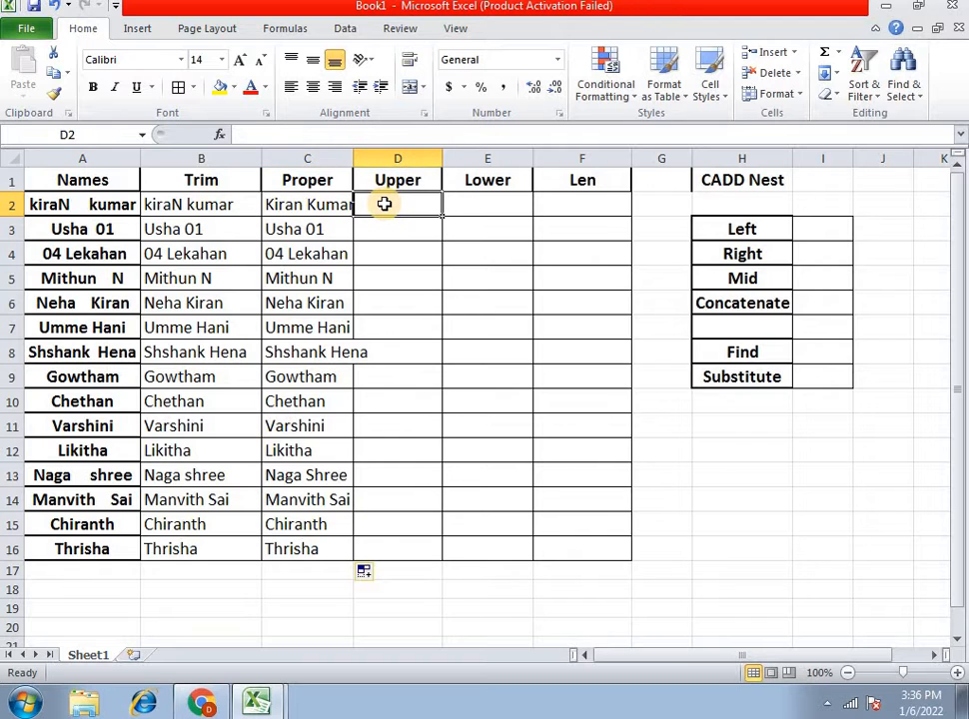
{"action": "type", "text": "=upp"}
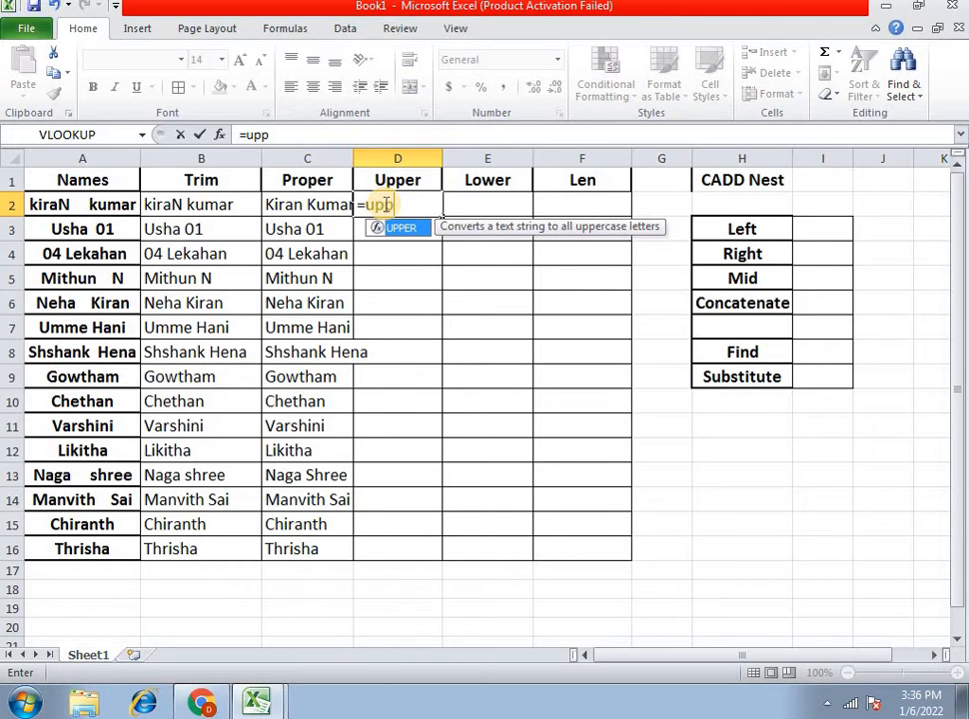
{"action": "type", "text": "er"}
{"action": "key", "text": "Tab"}
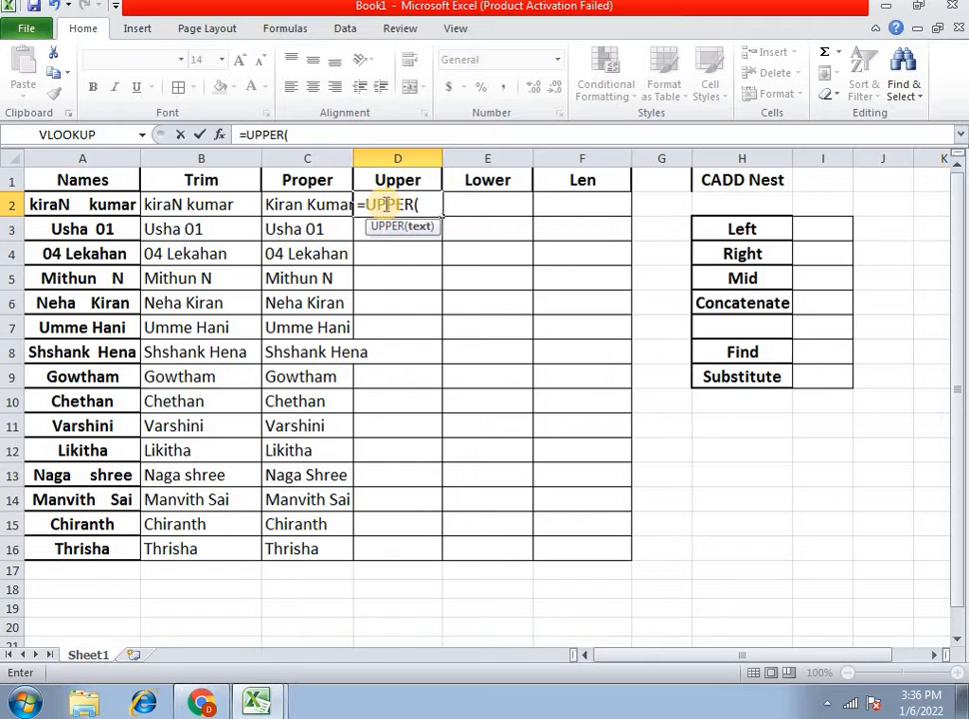
{"action": "key", "text": "Left"}
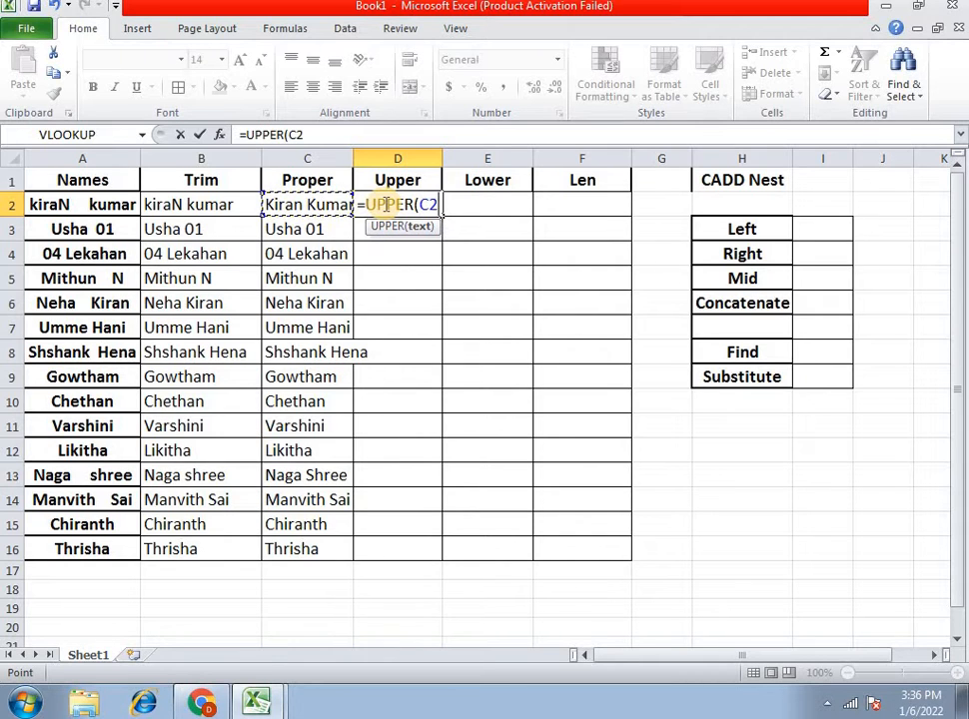
{"action": "key", "text": "Return"}
Fill the UPPER formula from D2 down through D16 and widen column D for the uppercase names.
{"action": "left_click", "coordinate": [383, 204]}
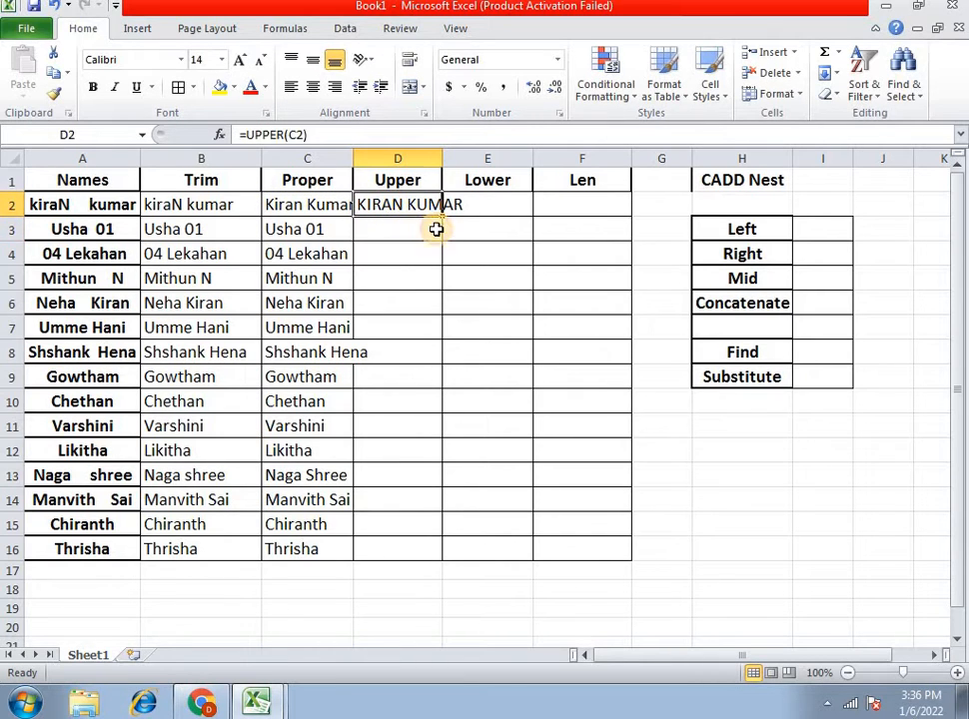
{"action": "double_click", "coordinate": [441, 222]}
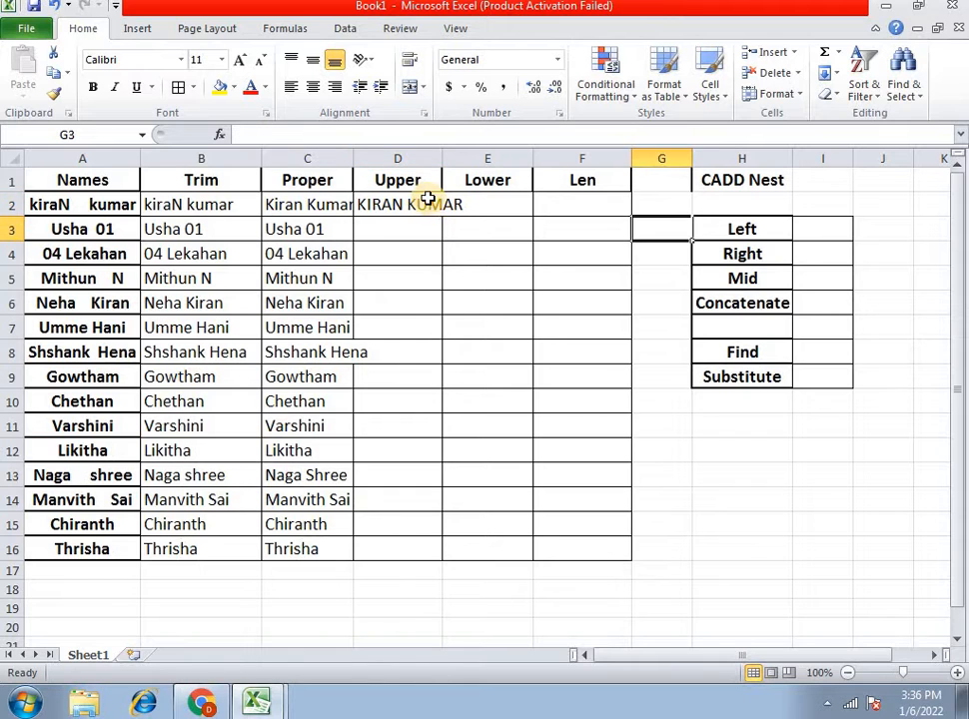
{"action": "left_click", "coordinate": [428, 199]}
{"action": "double_click", "coordinate": [442, 217]}
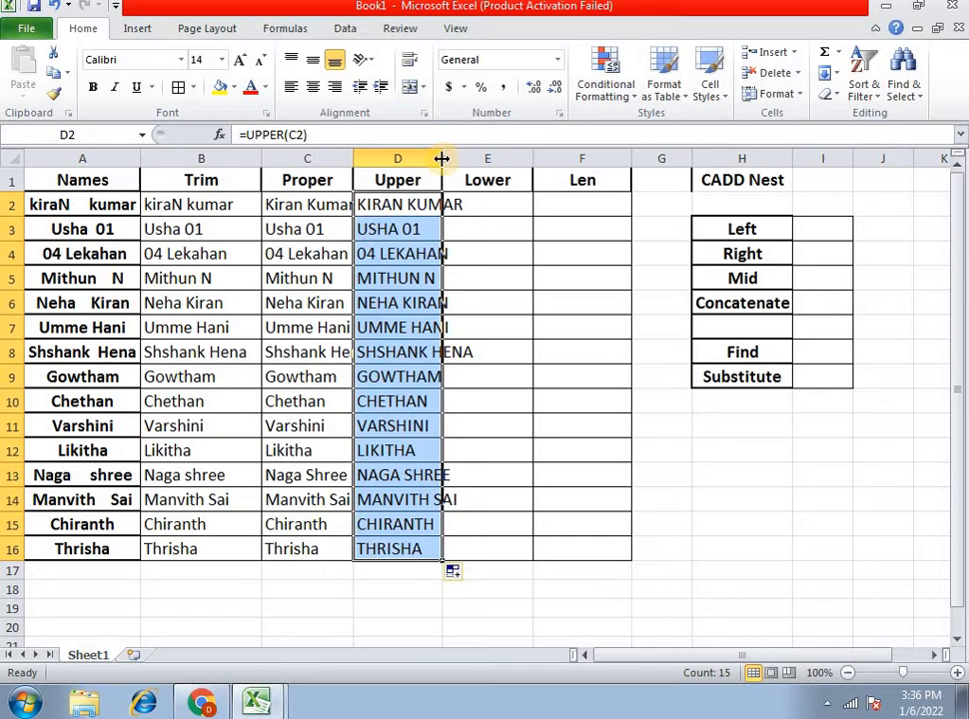
{"action": "left_click_drag", "start_coordinate": [442, 158], "coordinate": [461, 158]}
Enter =LOWER(D2) in cell E2 and fill the formula down through E16 for all the names.
{"action": "left_click", "coordinate": [503, 201]}
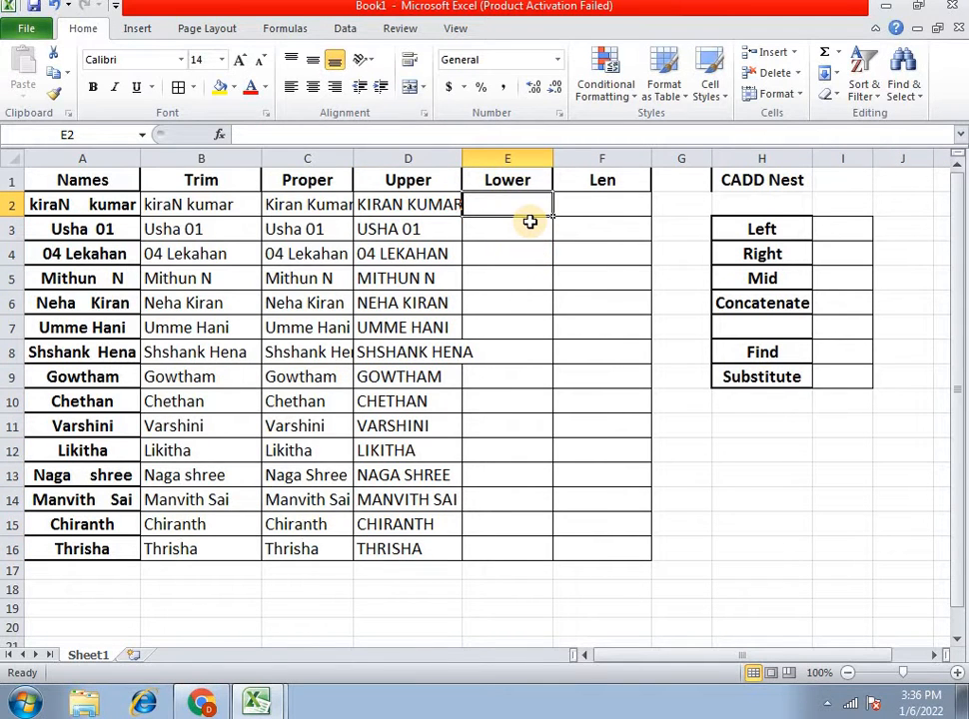
{"action": "type", "text": "=low"}
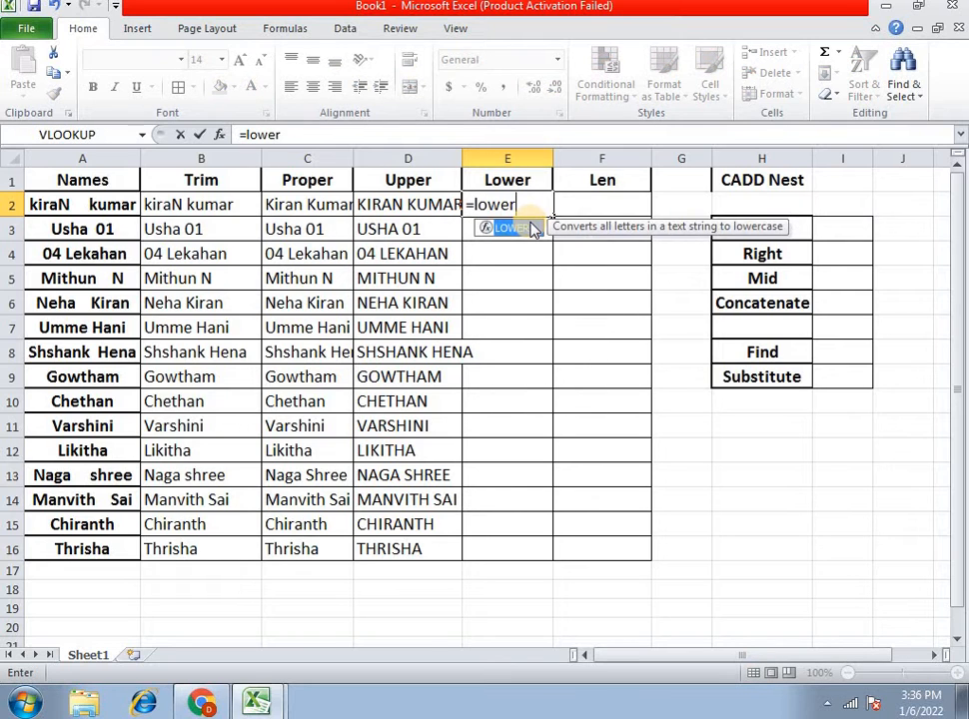
{"action": "type", "text": "er"}
{"action": "double_click", "coordinate": [530, 229]}
{"action": "left_click", "coordinate": [443, 202]}
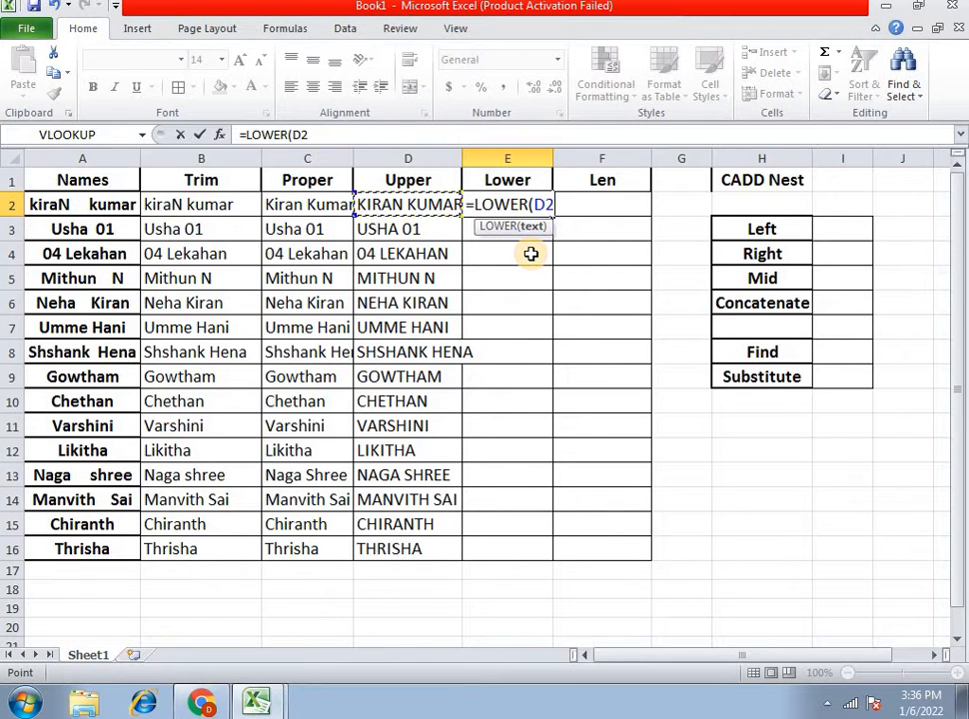
{"action": "type", "text": ")"}
{"action": "key", "text": "Return"}
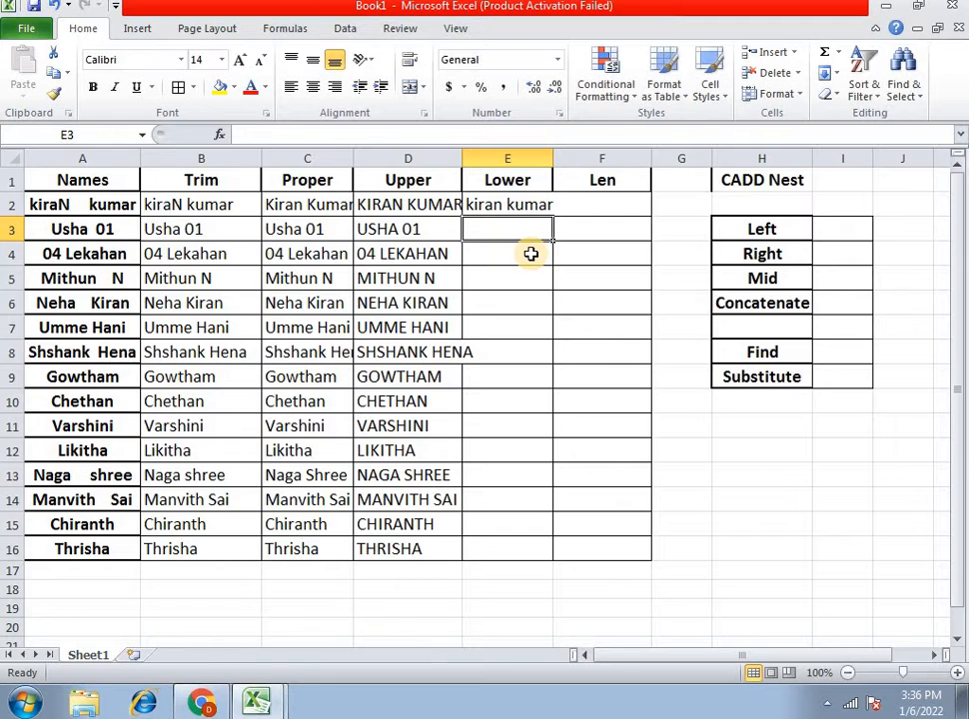
{"action": "left_click", "coordinate": [514, 210]}
{"action": "double_click", "coordinate": [552, 216]}
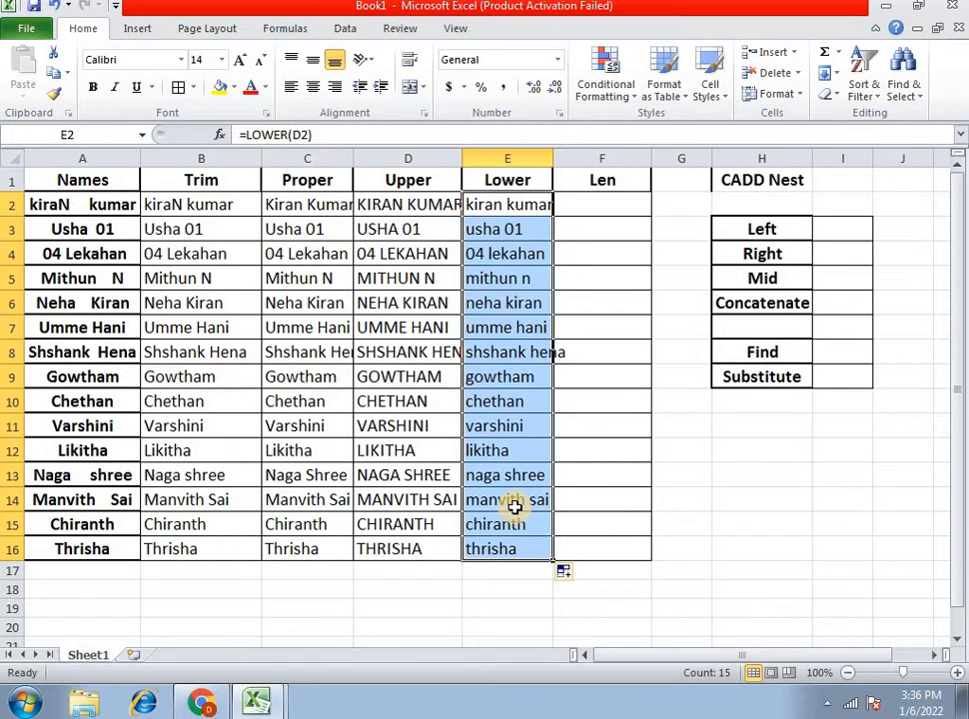
Enter =LEN(E2) in cell F2 to count the characters of the first lowercase name.
{"action": "left_click", "coordinate": [599, 198]}
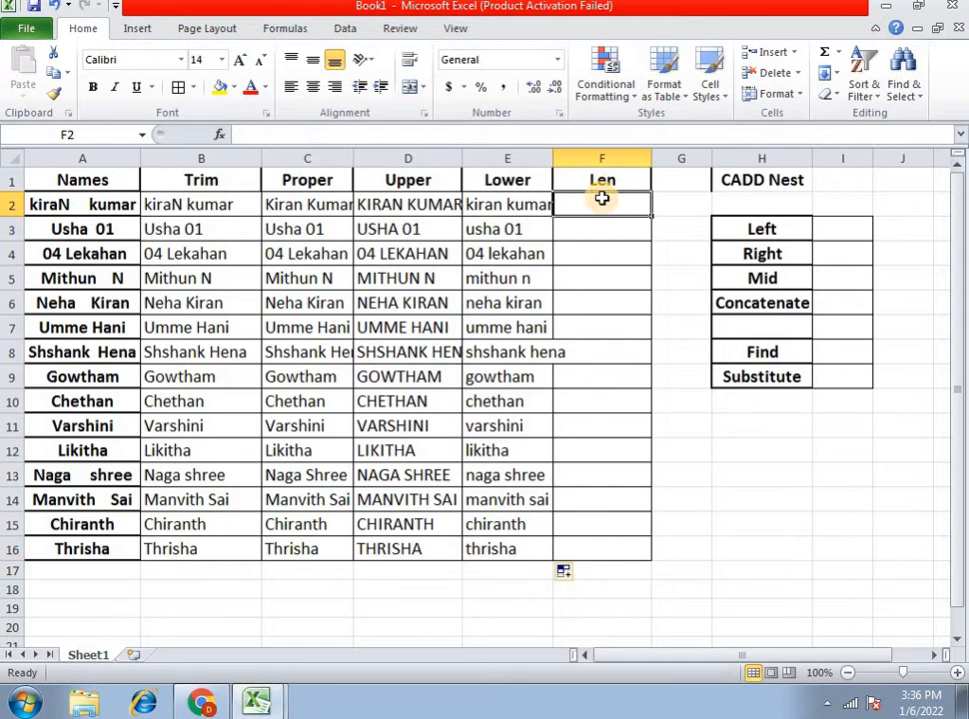
{"action": "left_click", "coordinate": [490, 203]}
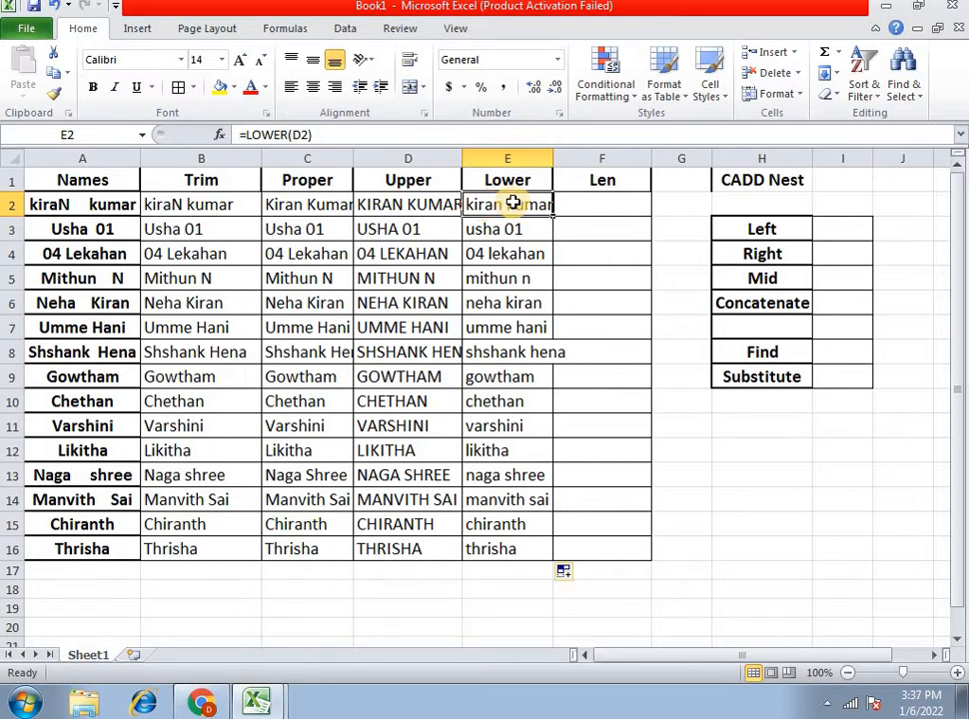
{"action": "left_click", "coordinate": [579, 208]}
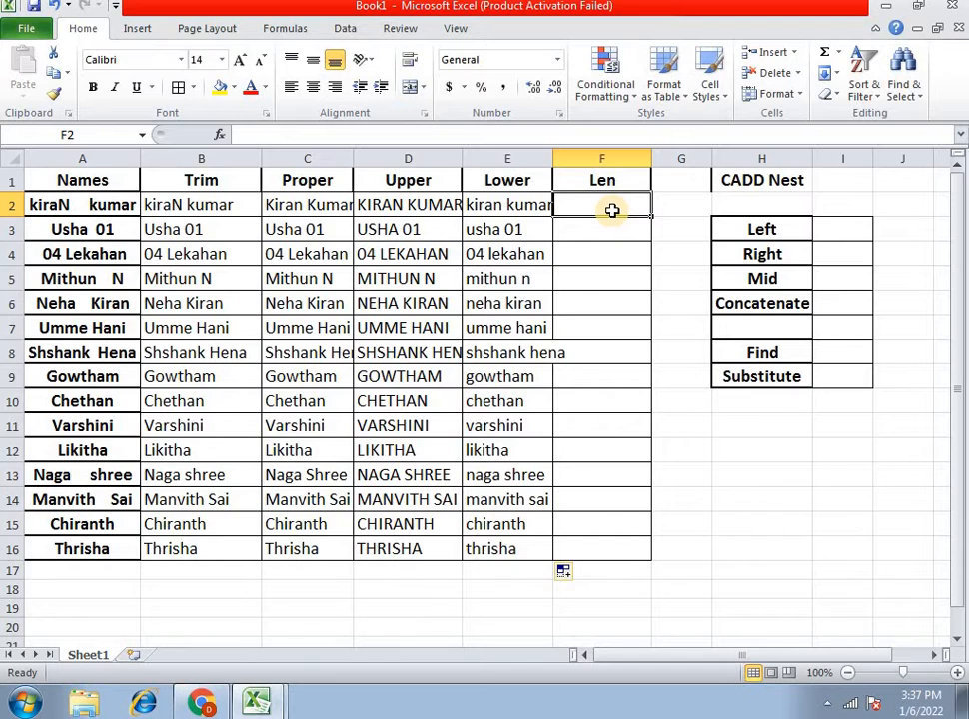
{"action": "type", "text": "=len("}
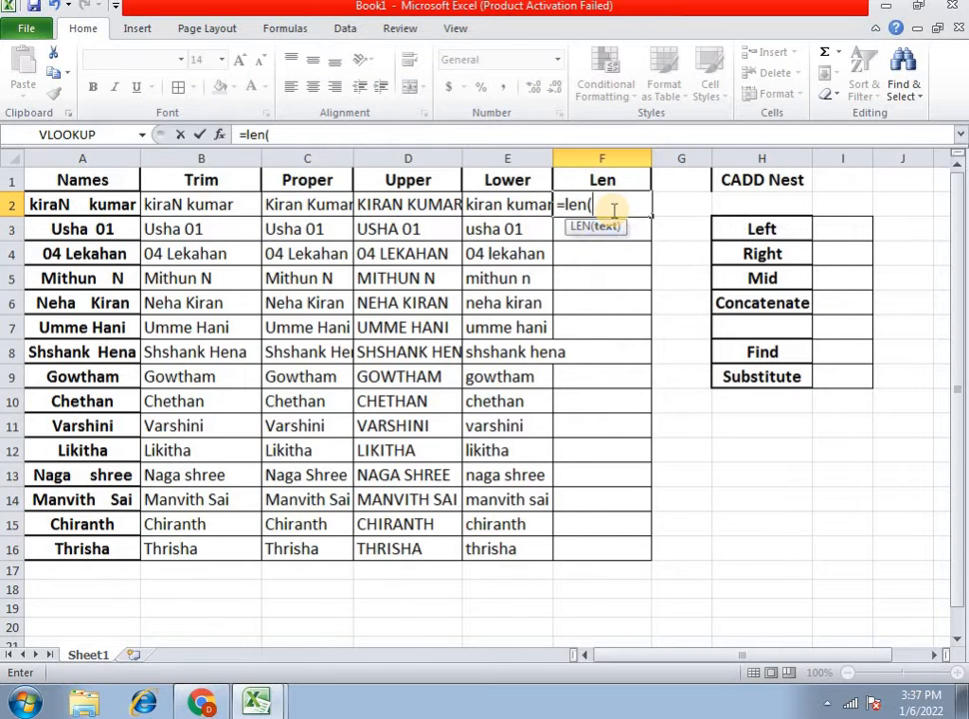
{"action": "key", "text": "Left"}
{"action": "key", "text": "Return"}
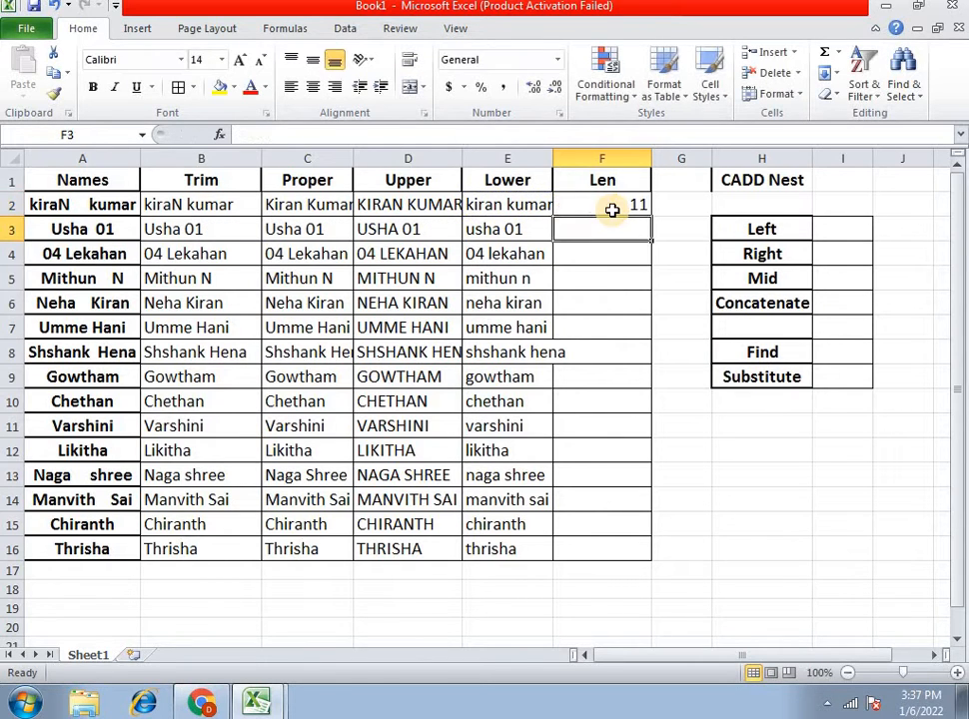
{"action": "left_click", "coordinate": [612, 209]}
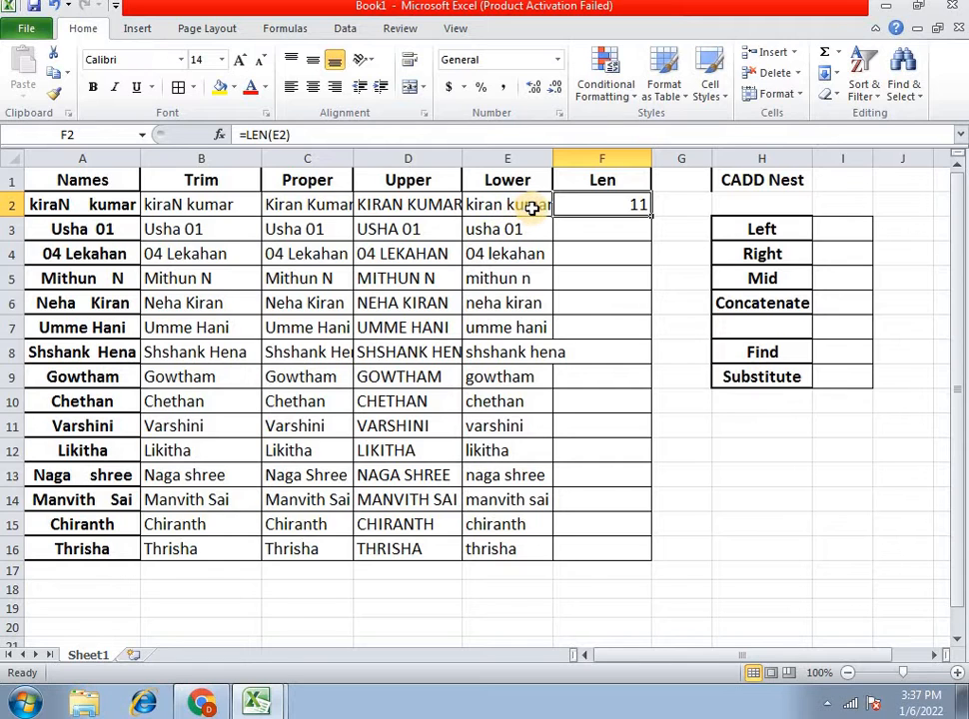
Trace the first row's source text by inspecting the LOWER formula in E2, the original name in A2 and the TRIM formula in B2.
{"action": "double_click", "coordinate": [504, 205]}
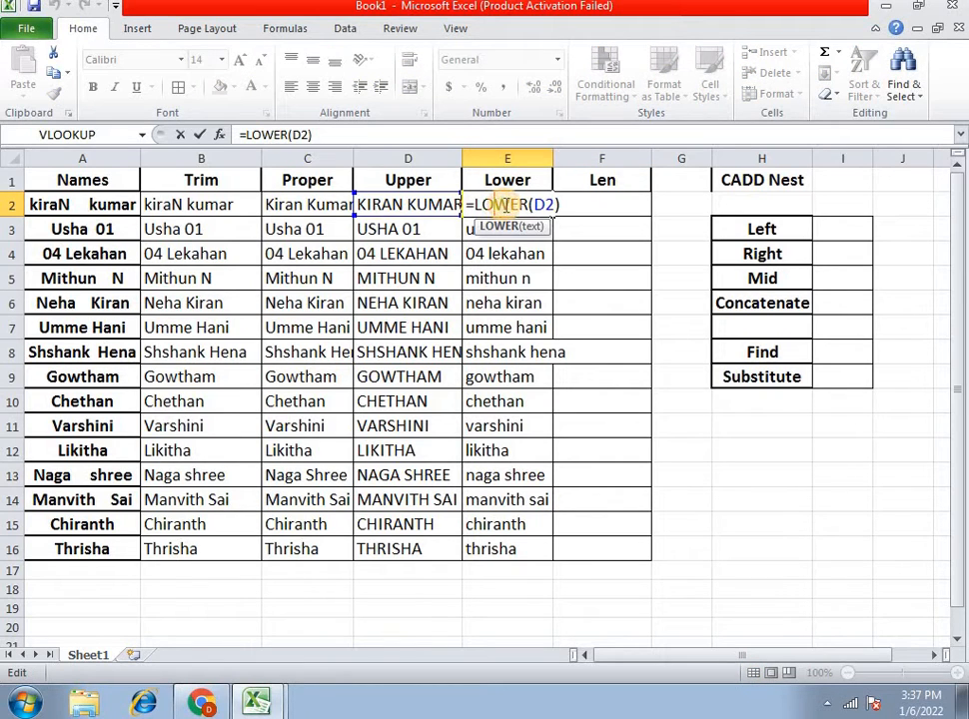
{"action": "left_click", "coordinate": [391, 268]}
{"action": "left_click", "coordinate": [504, 204]}
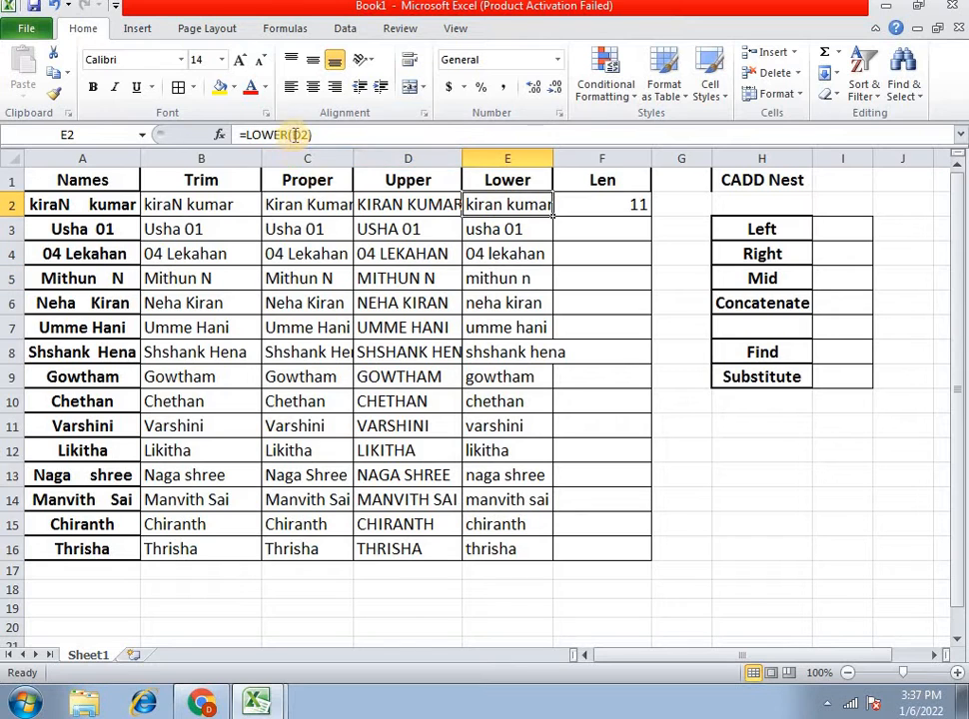
{"action": "double_click", "coordinate": [506, 203]}
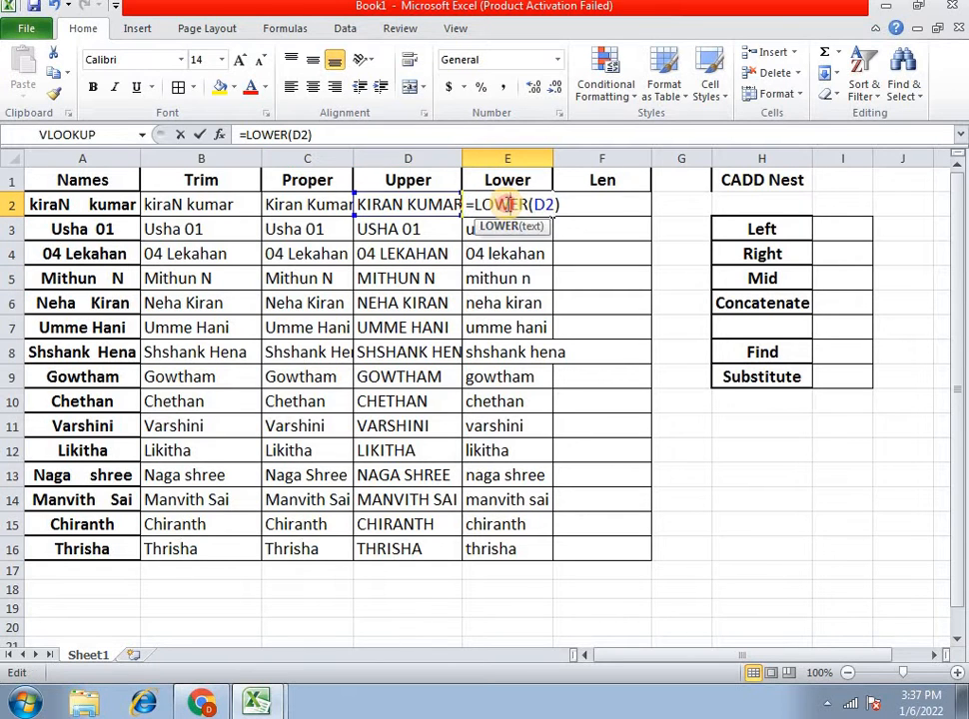
{"action": "left_click", "coordinate": [415, 228]}
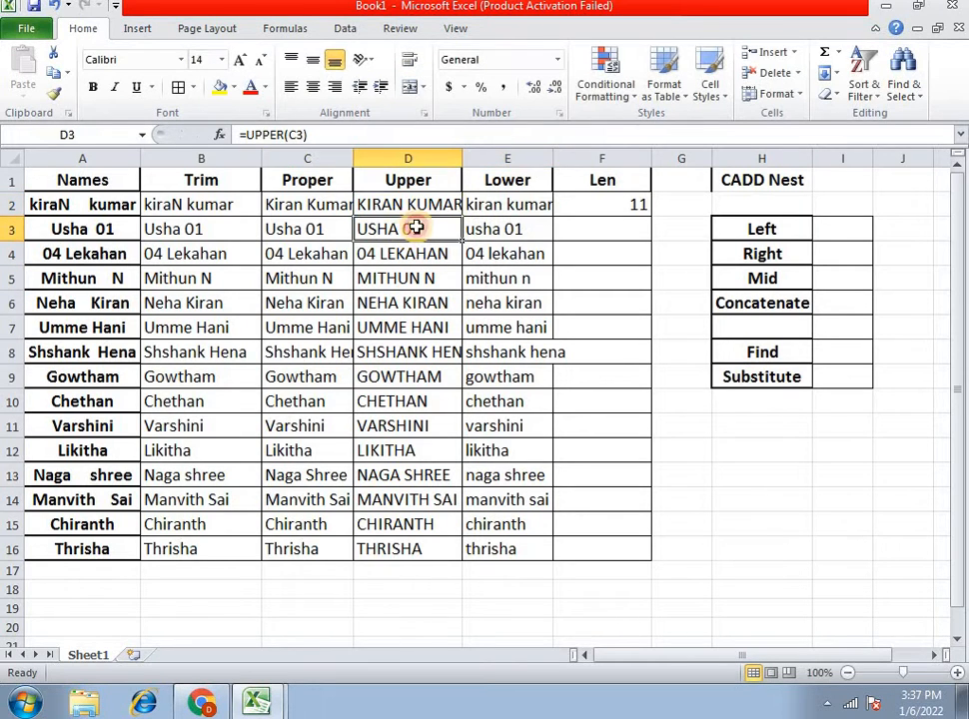
{"action": "double_click", "coordinate": [95, 204]}
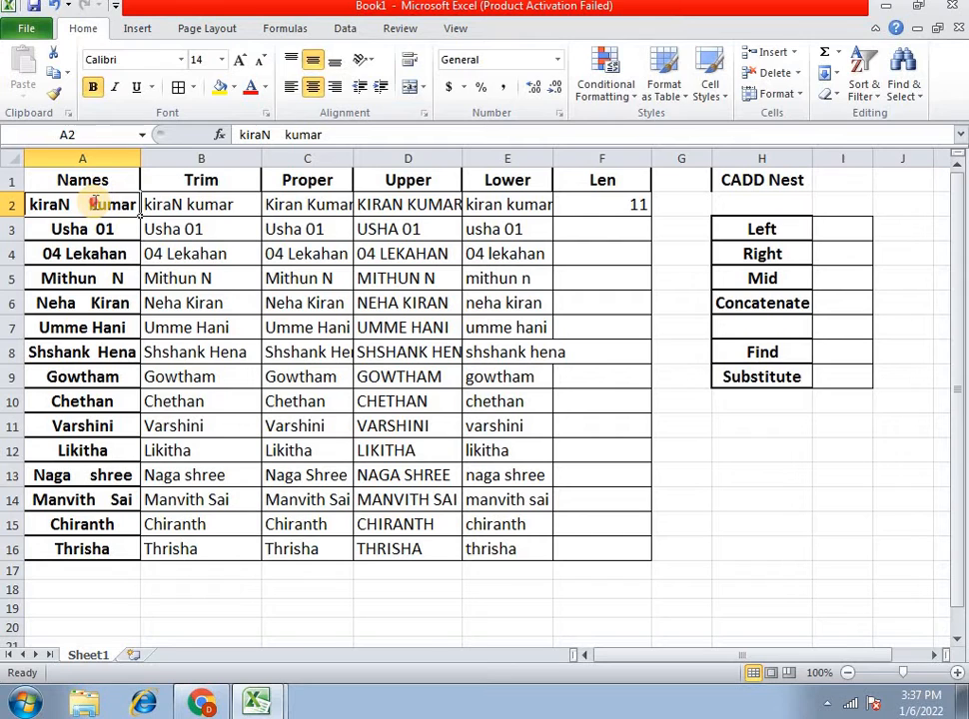
{"action": "left_click", "coordinate": [189, 202]}
{"action": "double_click", "coordinate": [189, 203]}
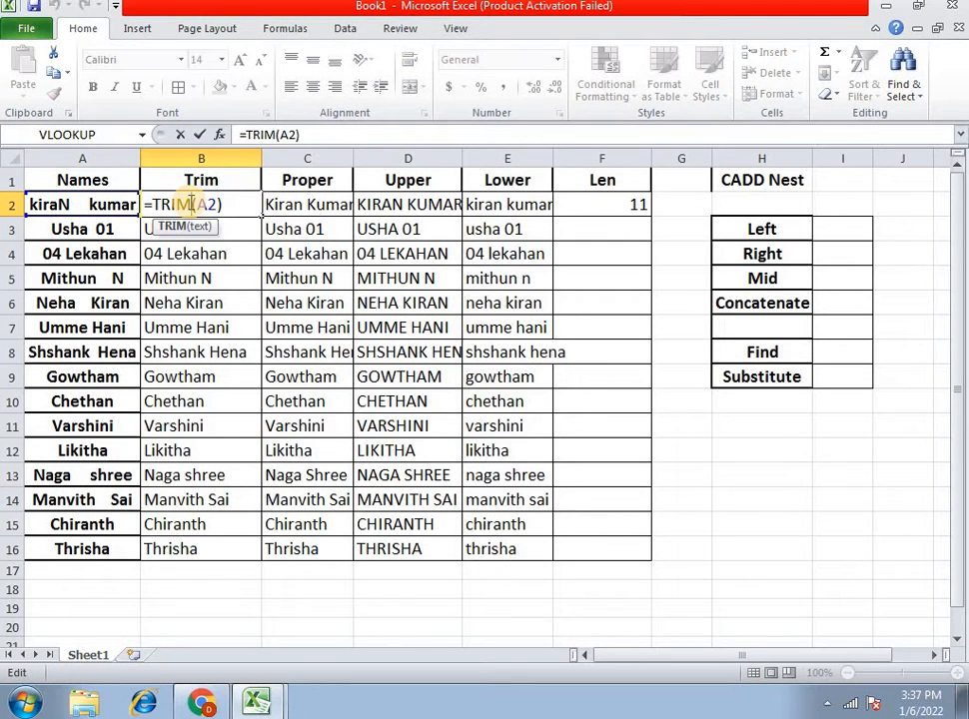
Delete all the spaces between the two words of the name in A2 and check the length in F2.
{"action": "left_click", "coordinate": [92, 205]}
{"action": "double_click", "coordinate": [90, 204]}
{"action": "key", "text": "BackSpace"}
{"action": "key", "text": "BackSpace"}
{"action": "key", "text": "BackSpace"}
{"action": "key", "text": "BackSpace"}
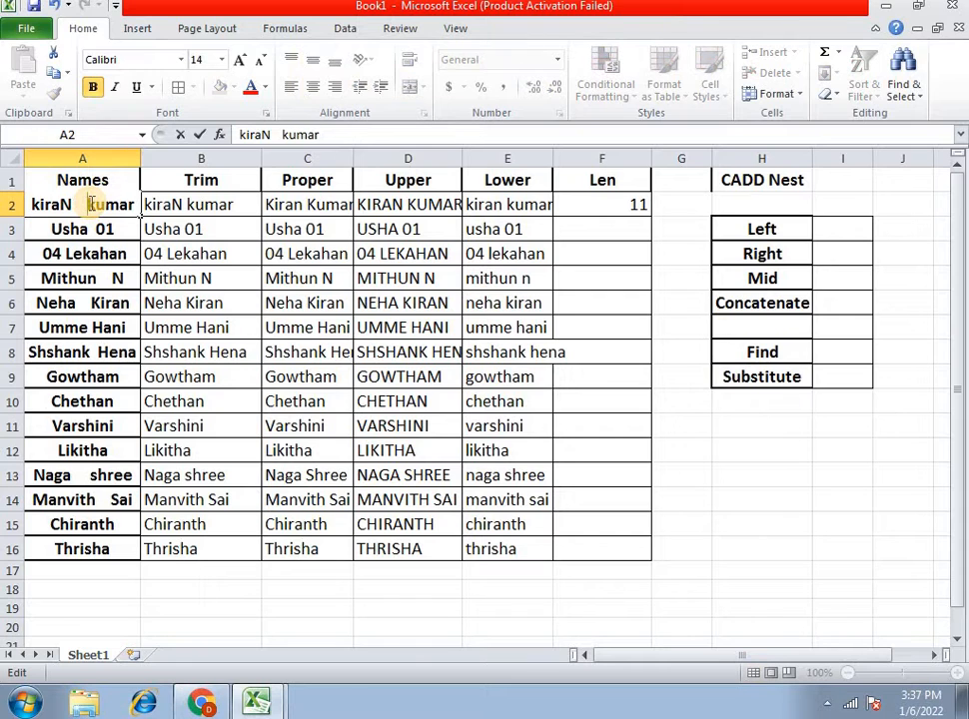
{"action": "left_click", "coordinate": [168, 249]}
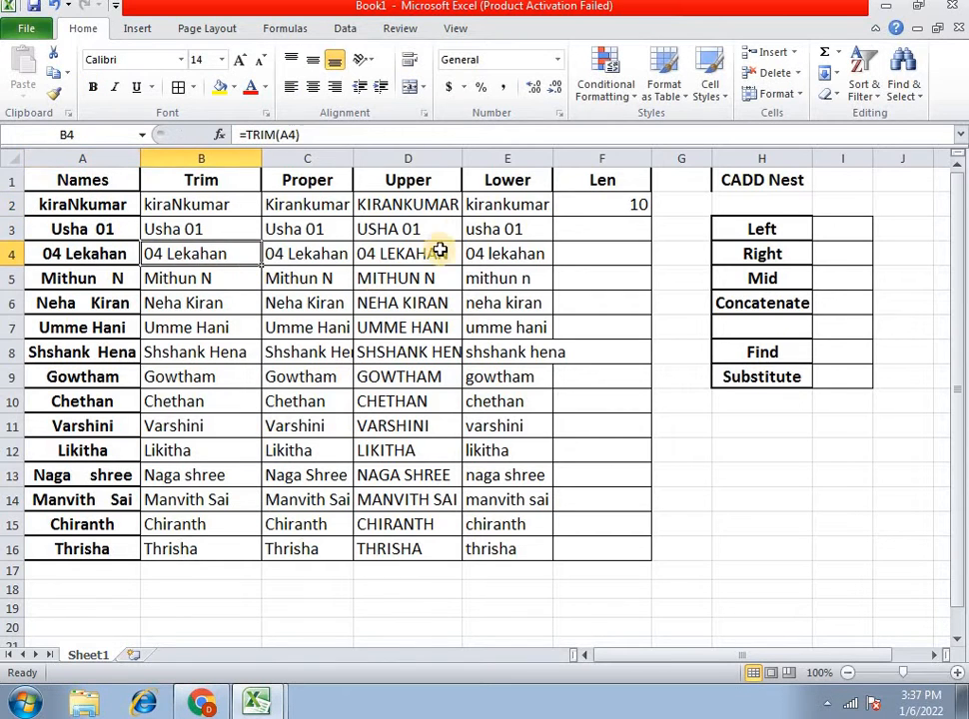
{"action": "left_click", "coordinate": [599, 205]}
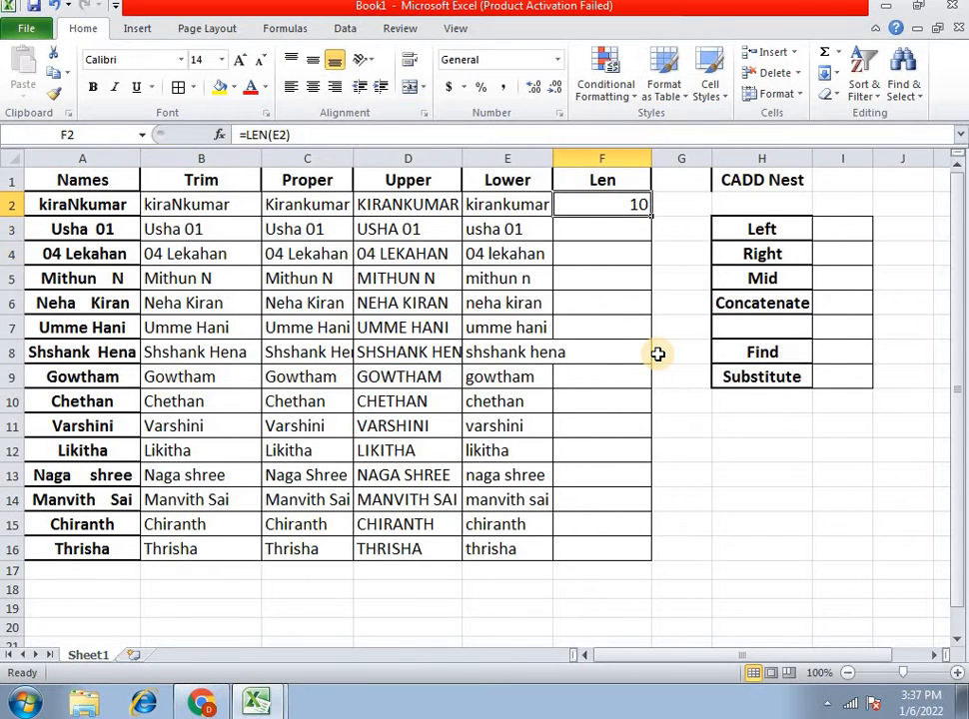
Insert a single space between the two words of the name in A2 and check the length in F2.
{"action": "left_click", "coordinate": [78, 195]}
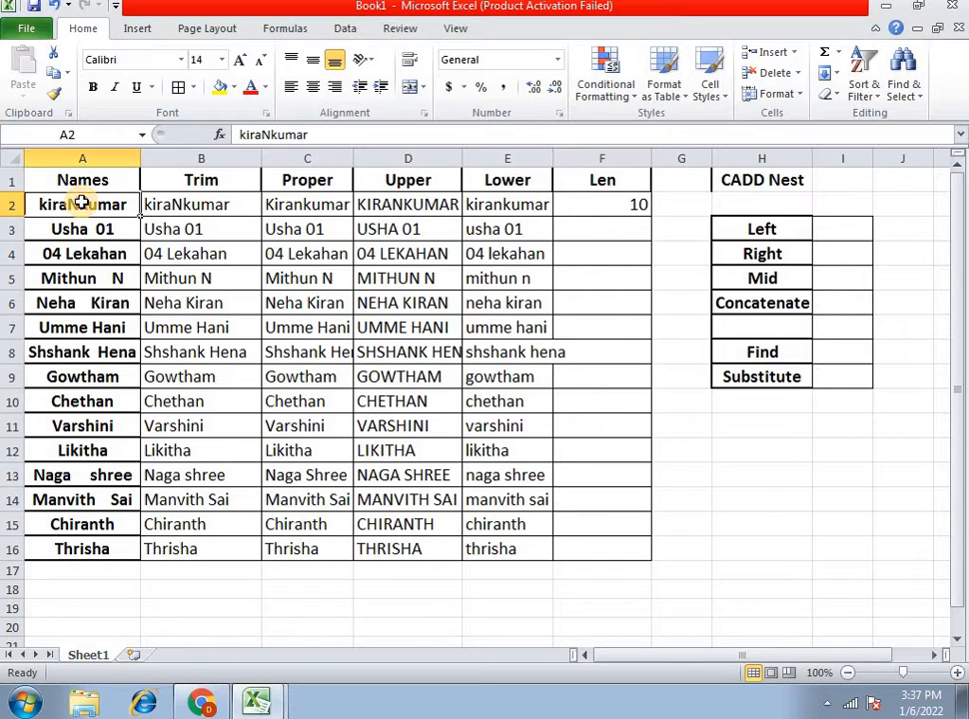
{"action": "double_click", "coordinate": [82, 204]}
{"action": "left_click", "coordinate": [400, 276]}
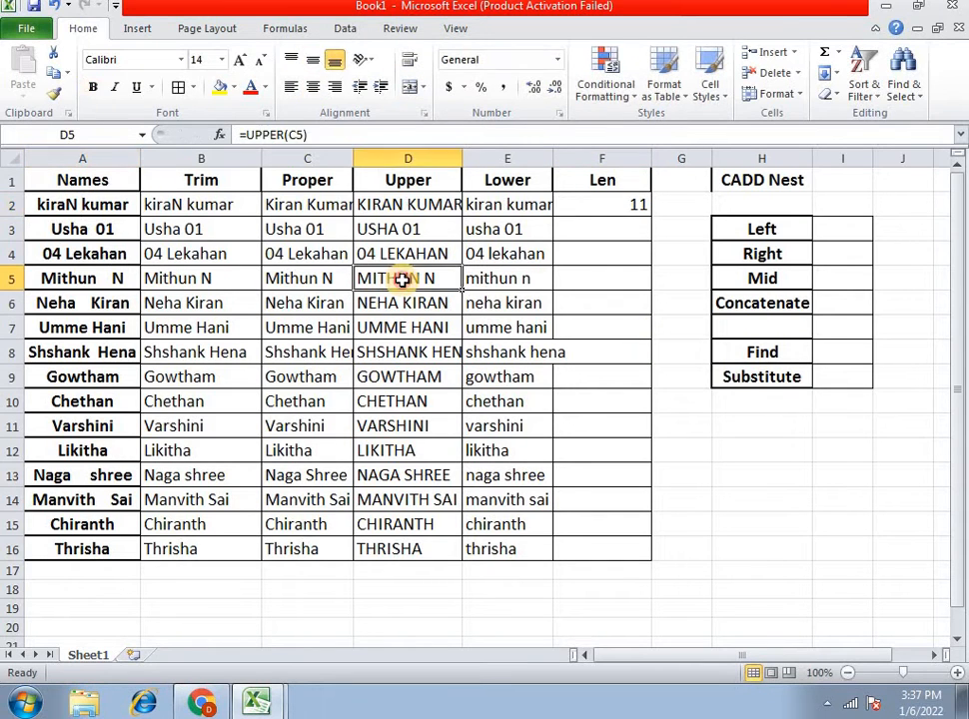
{"action": "left_click", "coordinate": [584, 207]}
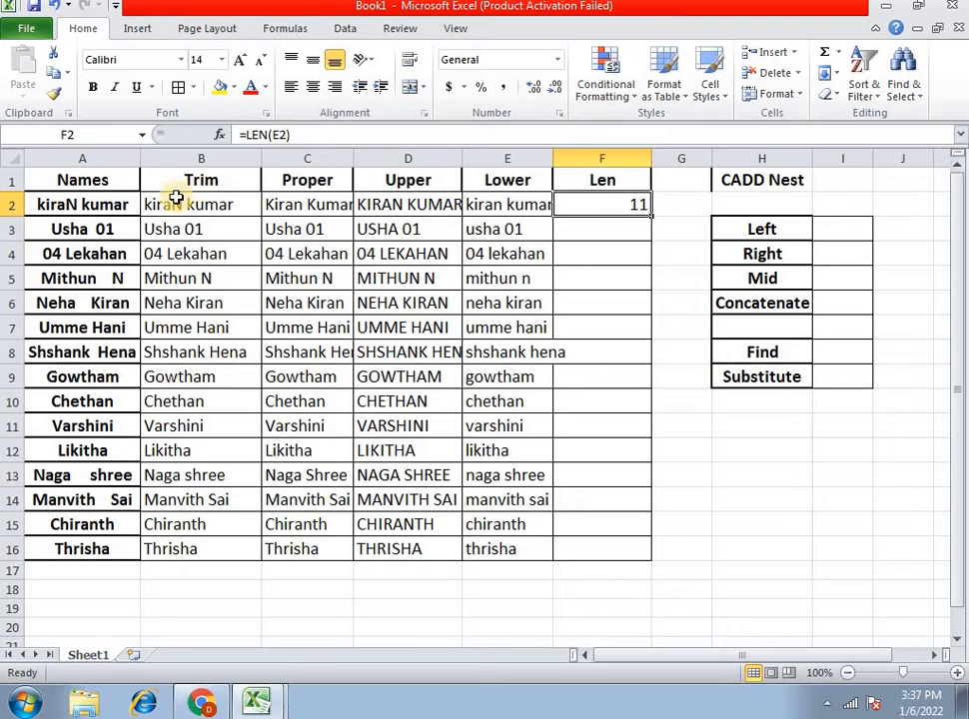
Append the initial R, separated by a space, to the name in A2 and check the length in F2.
{"action": "left_click", "coordinate": [132, 205]}
{"action": "double_click", "coordinate": [135, 205]}
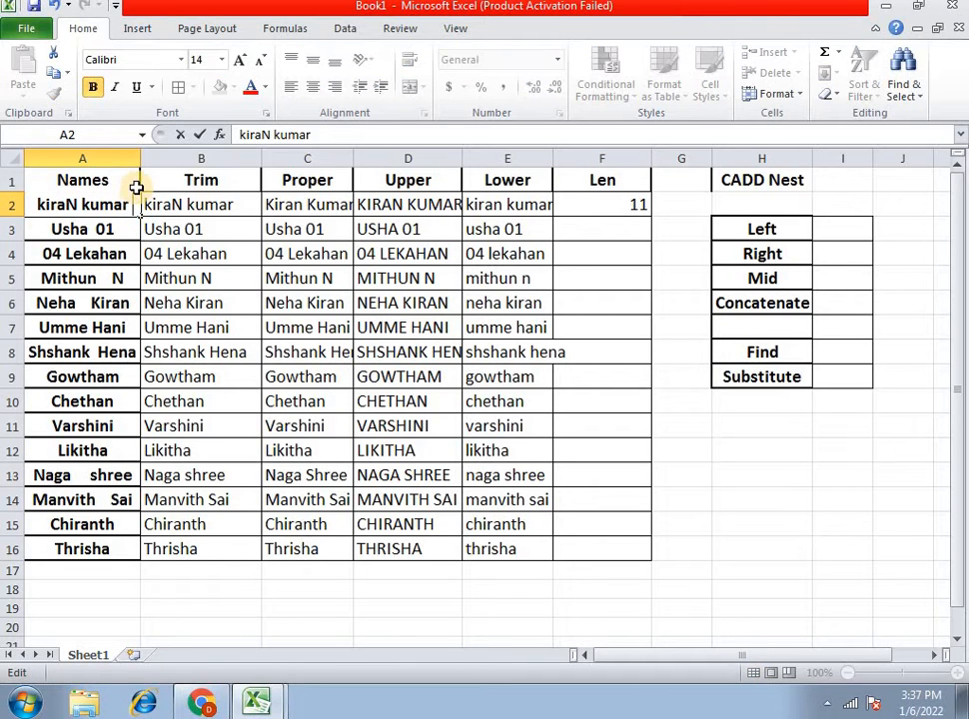
{"action": "type", "text": "R"}
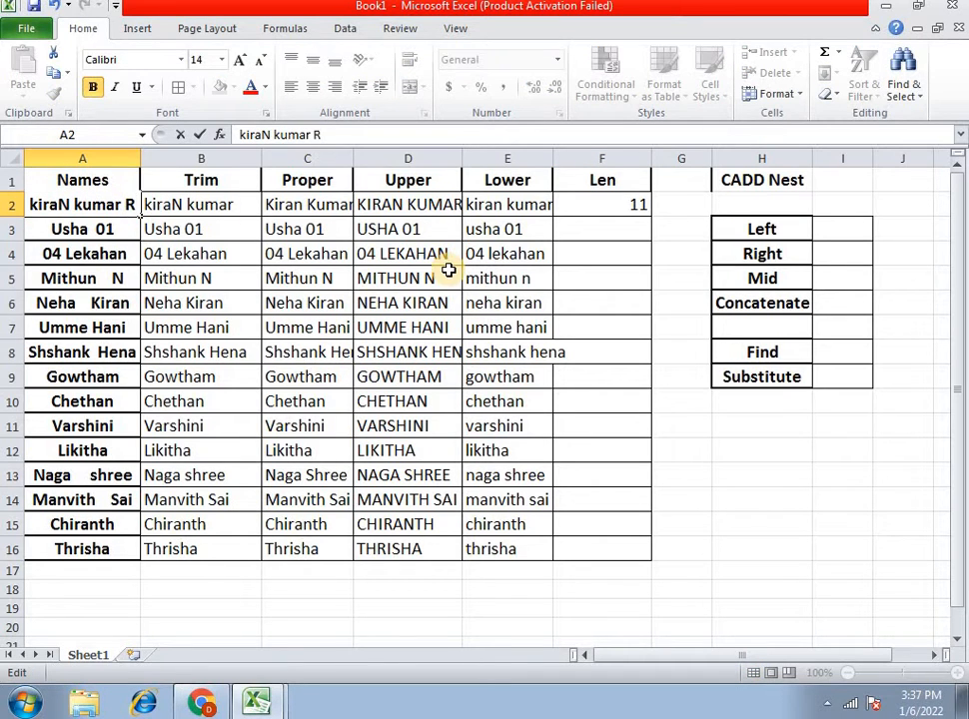
{"action": "key", "text": "Return"}
{"action": "left_click", "coordinate": [636, 213]}
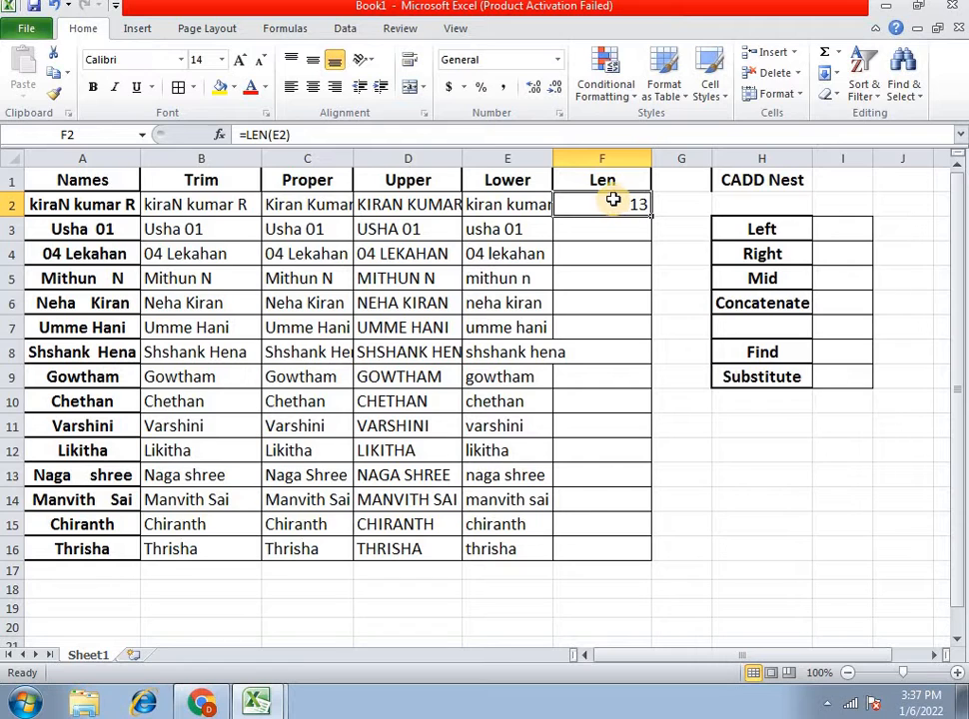
Compare the name in A2 with its length and fill the LEN formula from F2 down through F16.
{"action": "left_click", "coordinate": [37, 206]}
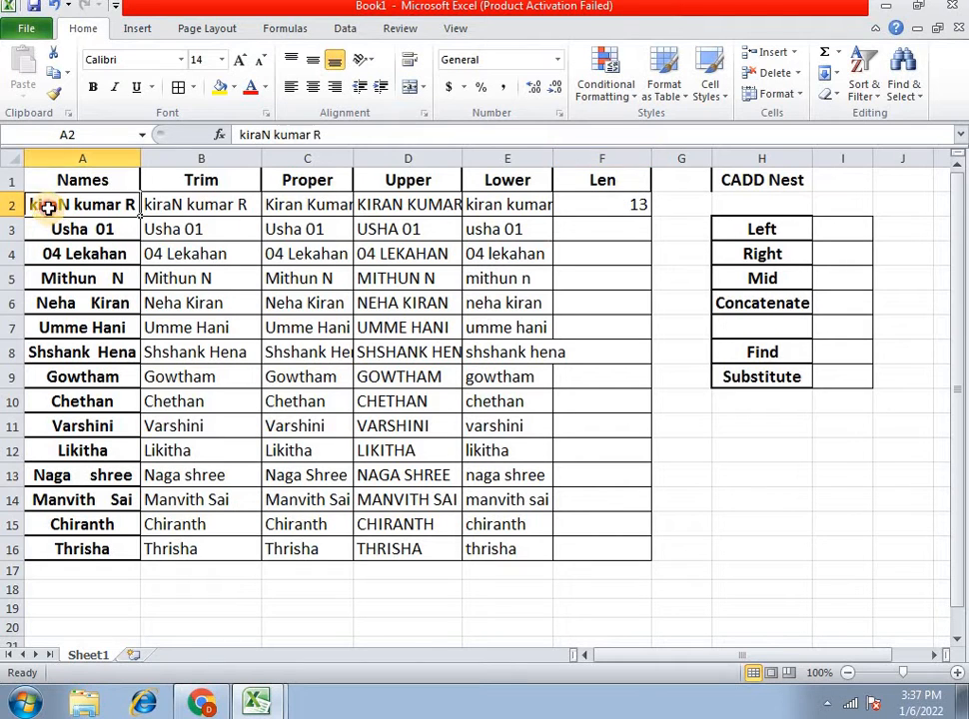
{"action": "left_click", "coordinate": [624, 213]}
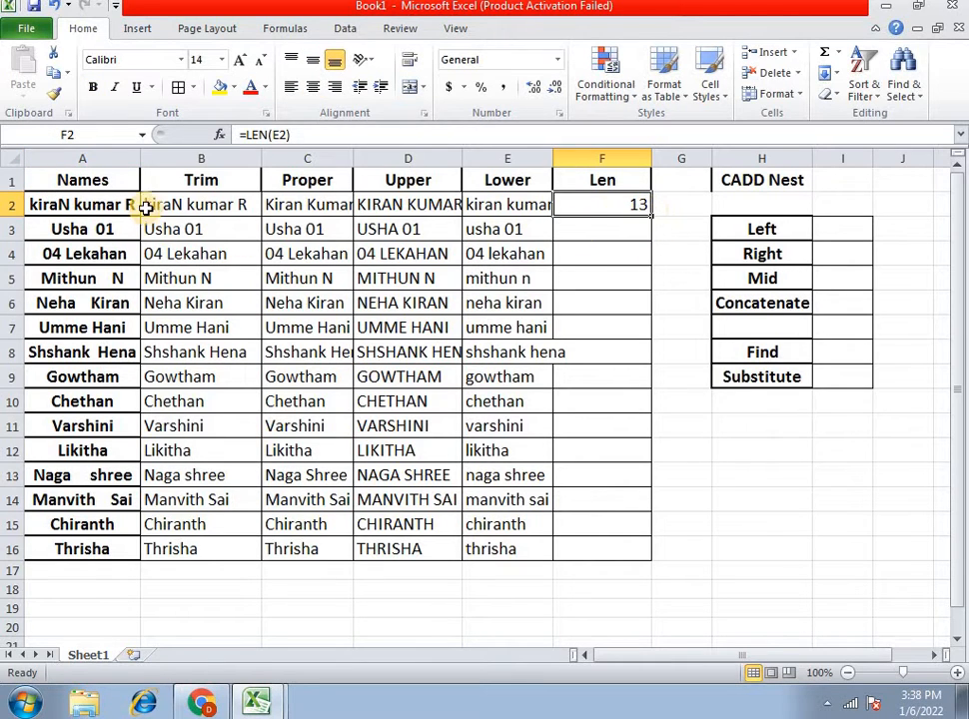
{"action": "double_click", "coordinate": [651, 218]}
{"action": "left_click", "coordinate": [620, 202]}
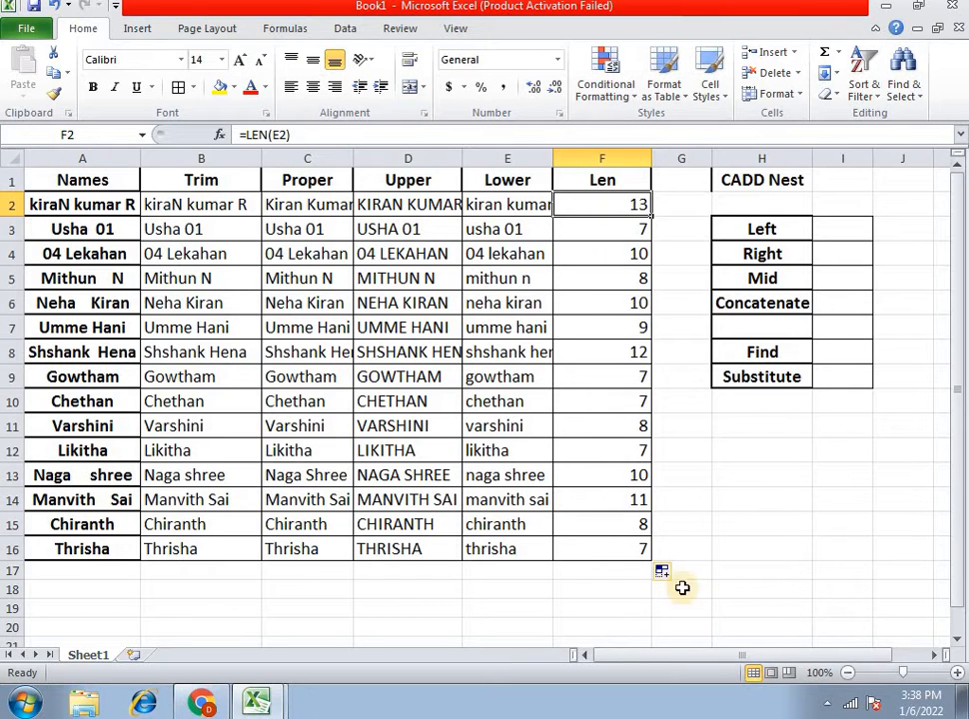
Enter =LEFT(H1) in cell I3, beside the Left label, to extract the first character of the CADD Nest text.
{"action": "left_click_drag", "start_coordinate": [641, 655], "coordinate": [689, 657]}
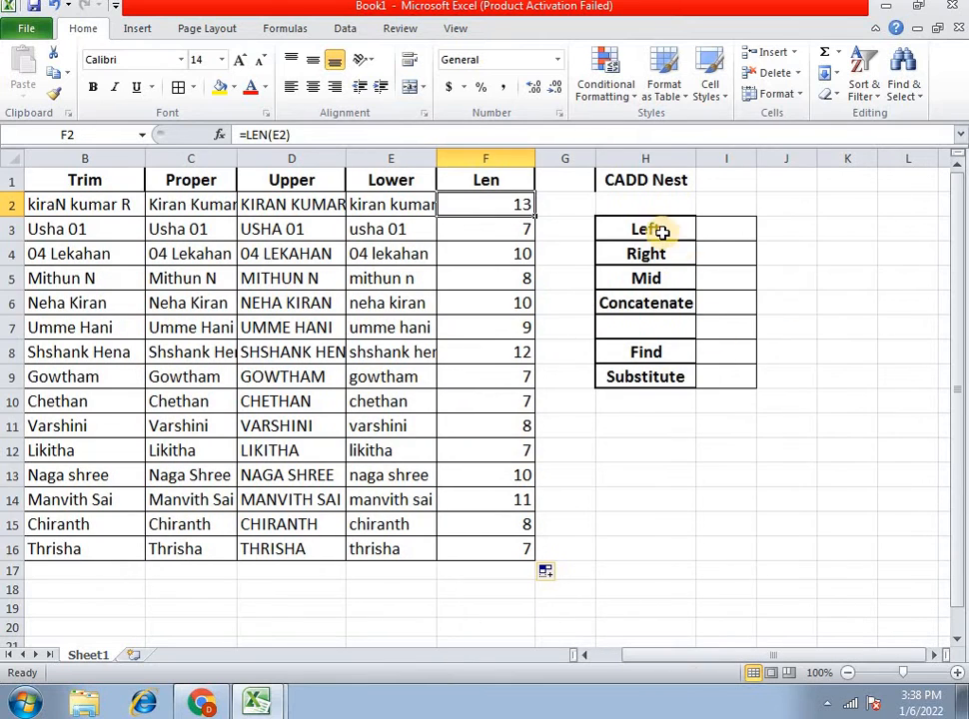
{"action": "left_click", "coordinate": [659, 232]}
{"action": "left_click", "coordinate": [705, 238]}
{"action": "left_click", "coordinate": [649, 172]}
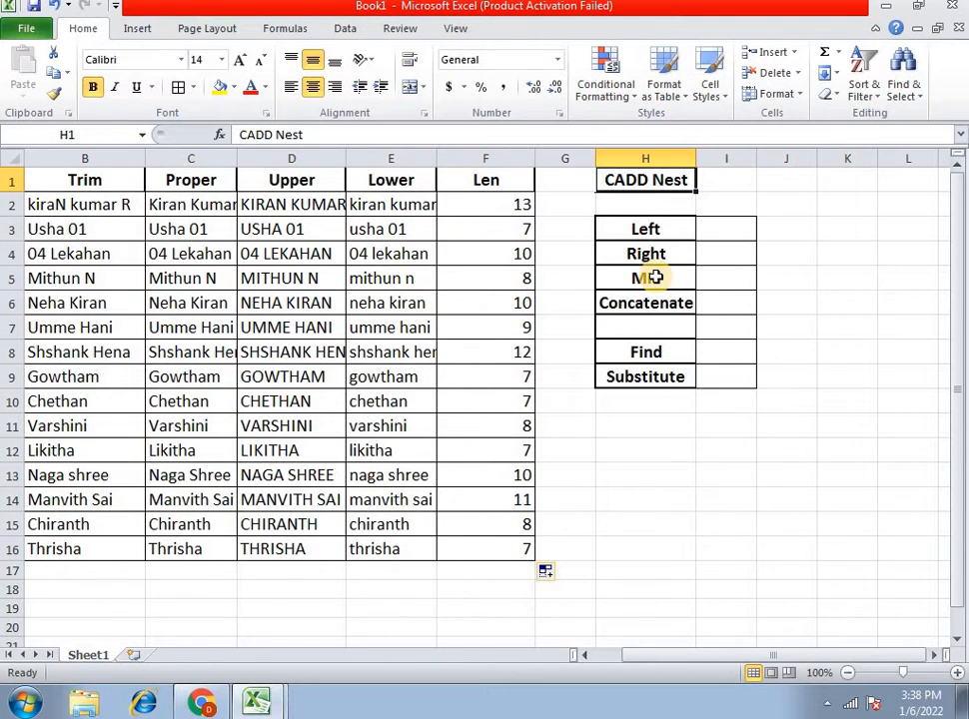
{"action": "left_click", "coordinate": [655, 230]}
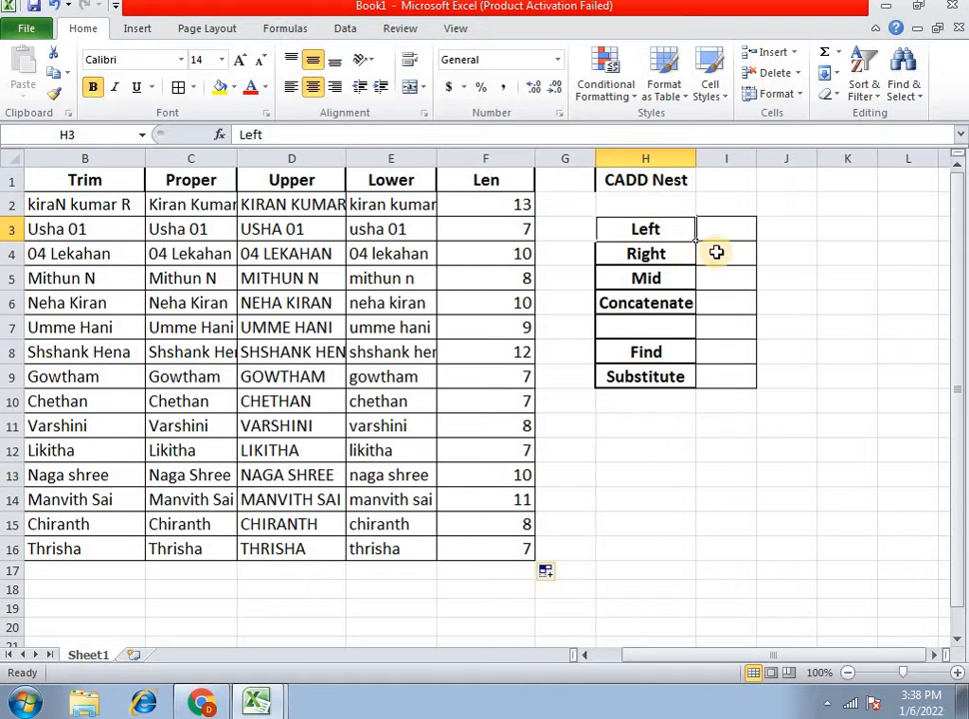
{"action": "left_click", "coordinate": [724, 234]}
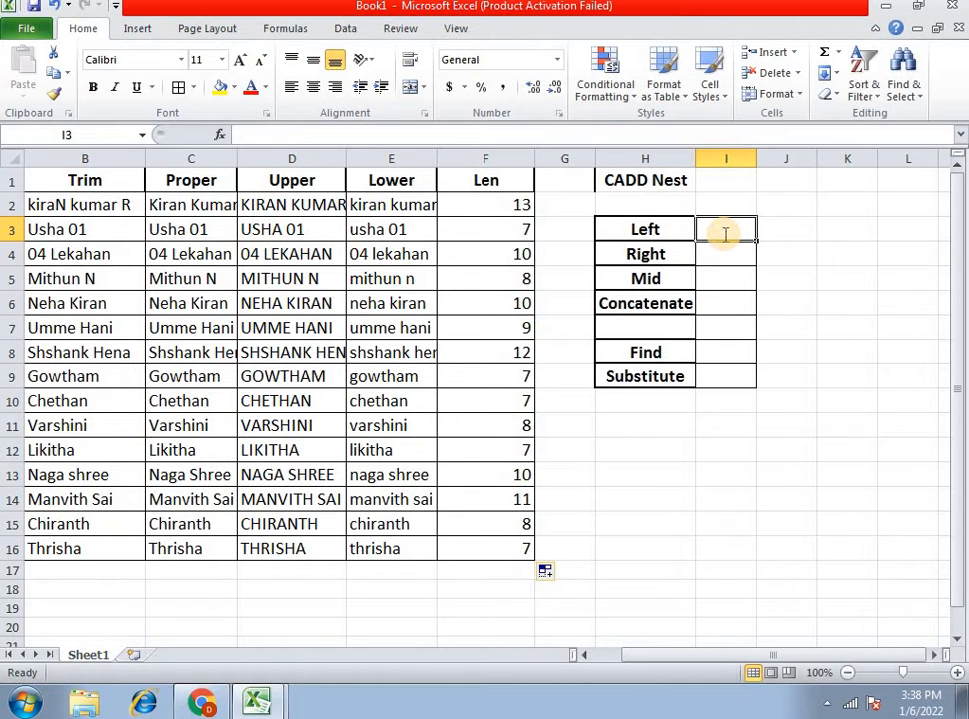
{"action": "type", "text": "=left"}
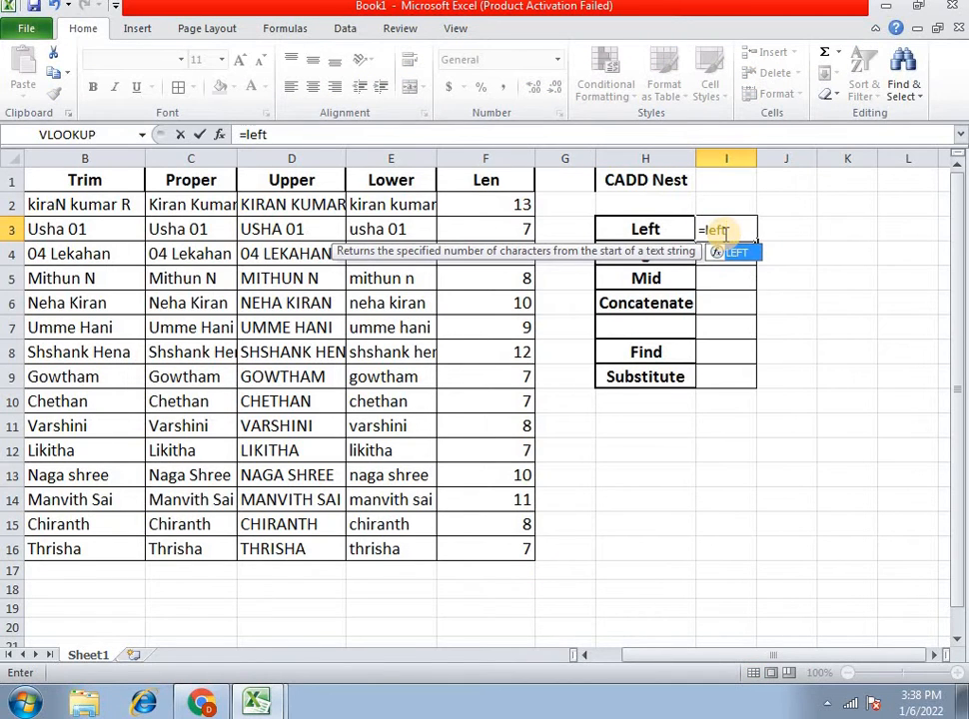
{"action": "type", "text": "("}
{"action": "left_click", "coordinate": [670, 183]}
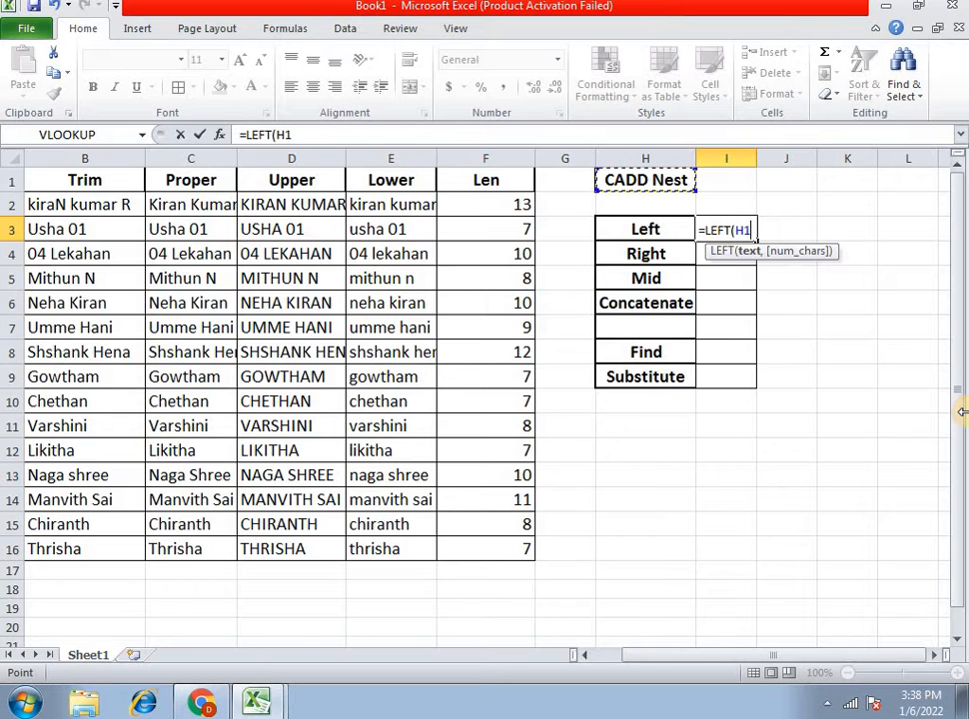
{"action": "type", "text": ")"}
{"action": "key", "text": "Return"}
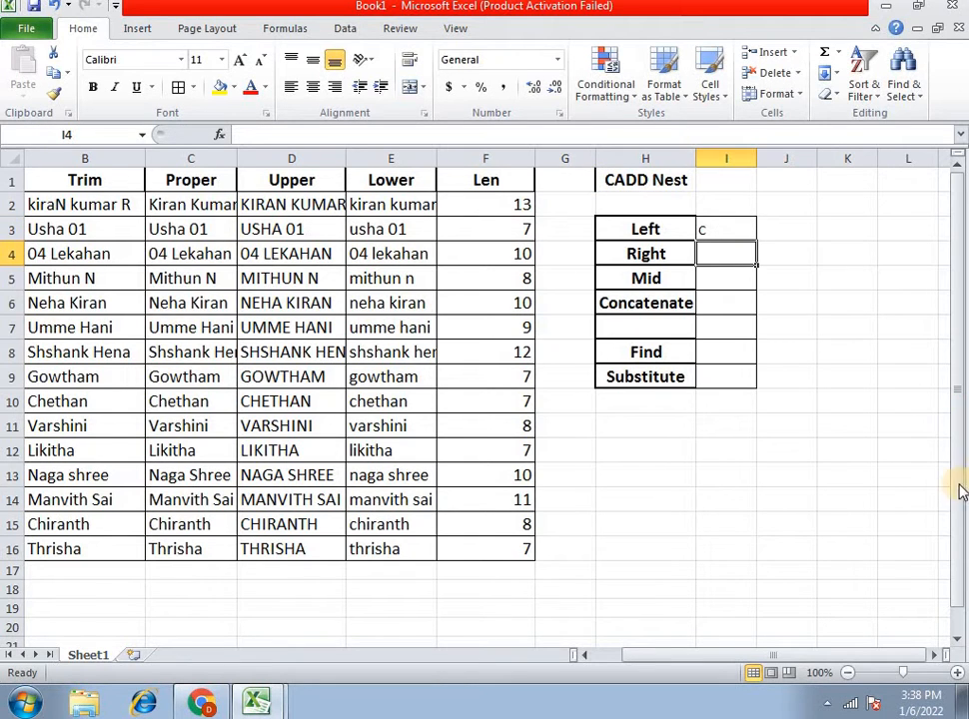
Increase the font size of the result cells I3:I9 to 18 and inspect the LEFT formula in I3.
{"action": "left_click_drag", "start_coordinate": [737, 229], "coordinate": [737, 377]}
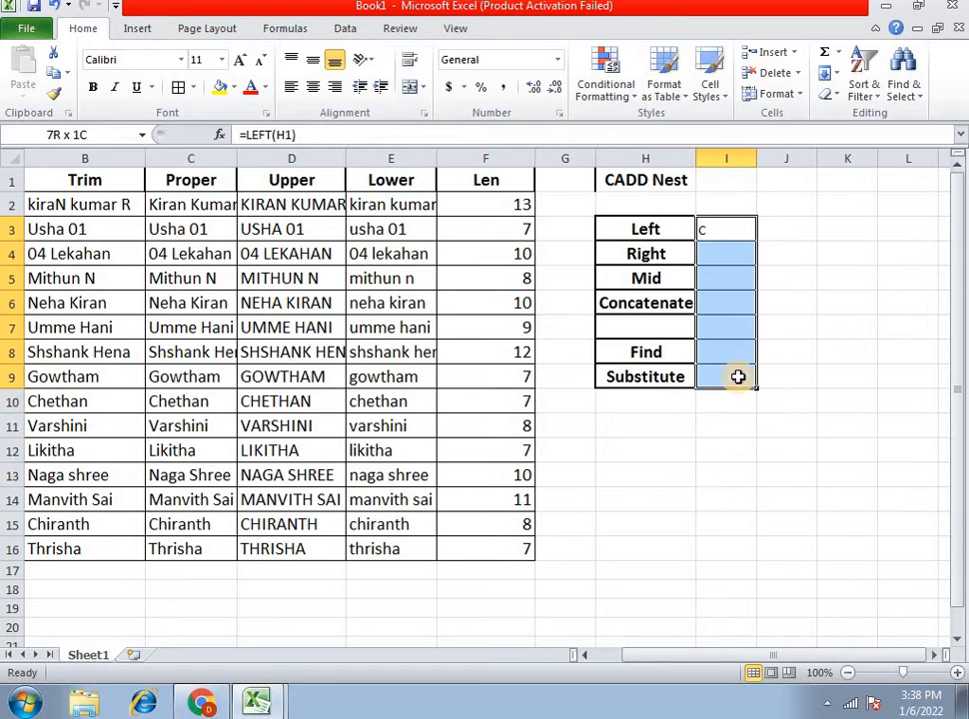
{"action": "left_click", "coordinate": [241, 62]}
{"action": "left_click", "coordinate": [242, 62]}
{"action": "left_click", "coordinate": [242, 62]}
{"action": "double_click", "coordinate": [726, 235]}
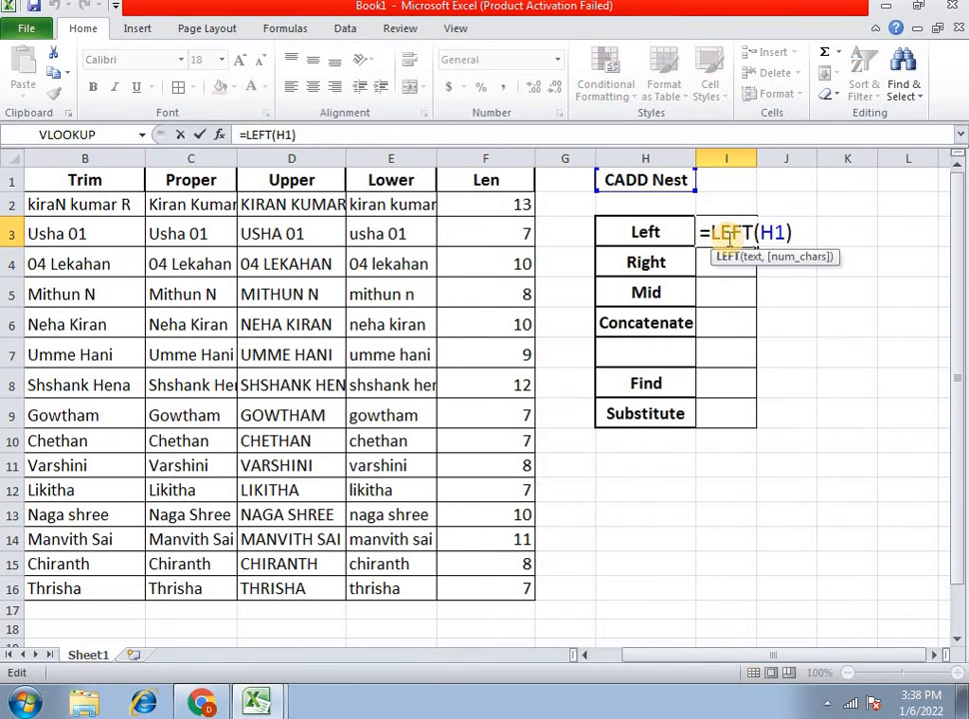
{"action": "left_click", "coordinate": [711, 293]}
Replace the formula beside the Left label in I3 with =LEFT(H1,4) to extract the first four characters.
{"action": "left_click", "coordinate": [720, 228]}
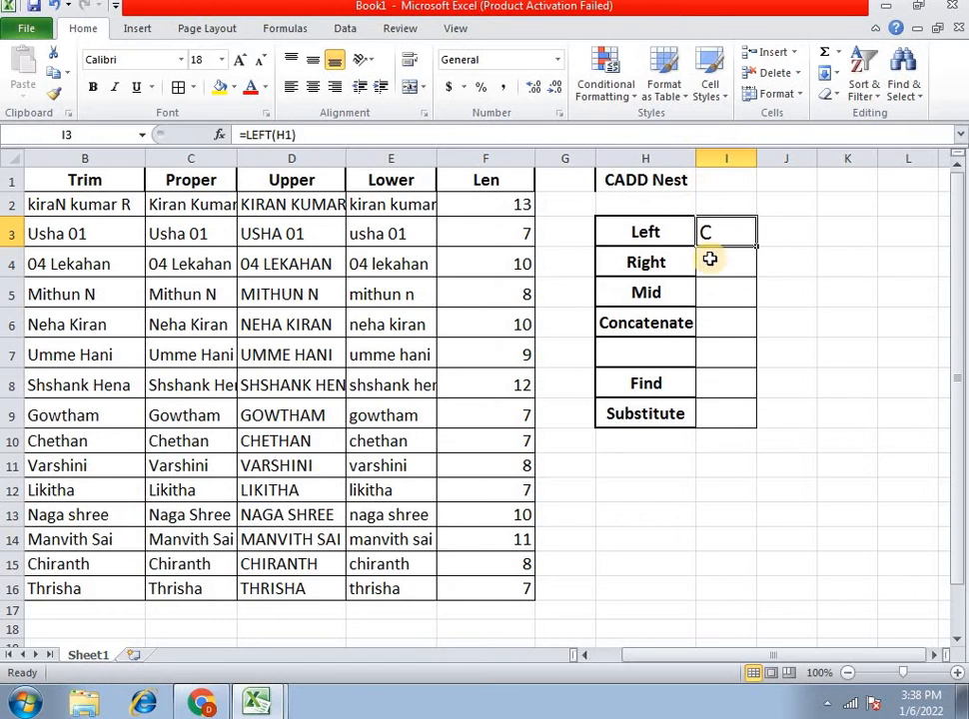
{"action": "type", "text": "=left"}
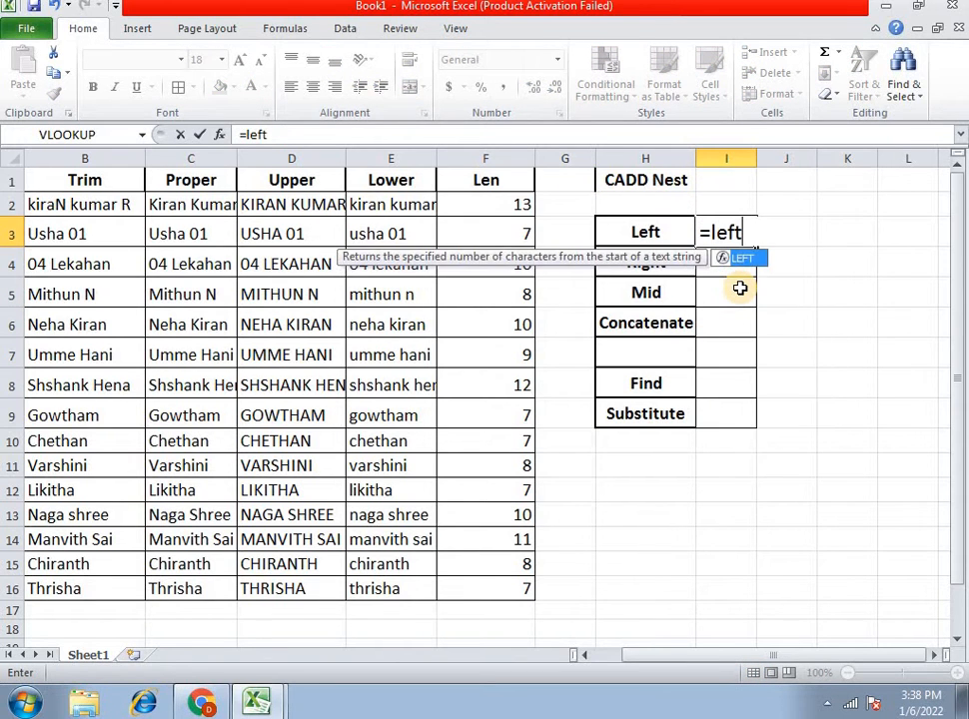
{"action": "key", "text": "Tab"}
{"action": "left_click", "coordinate": [675, 183]}
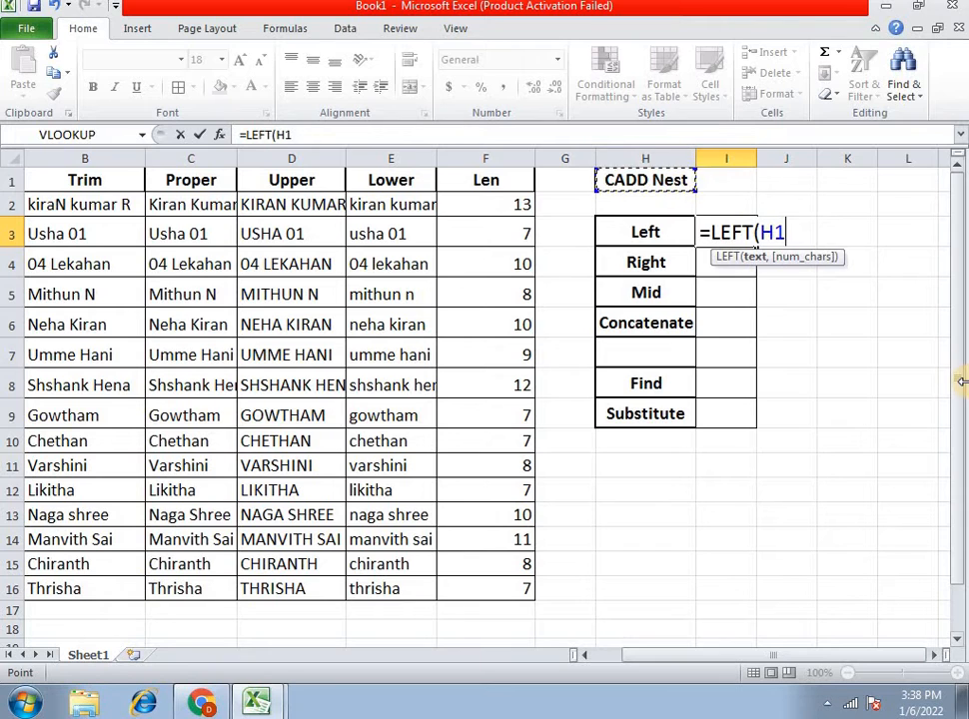
{"action": "type", "text": ","}
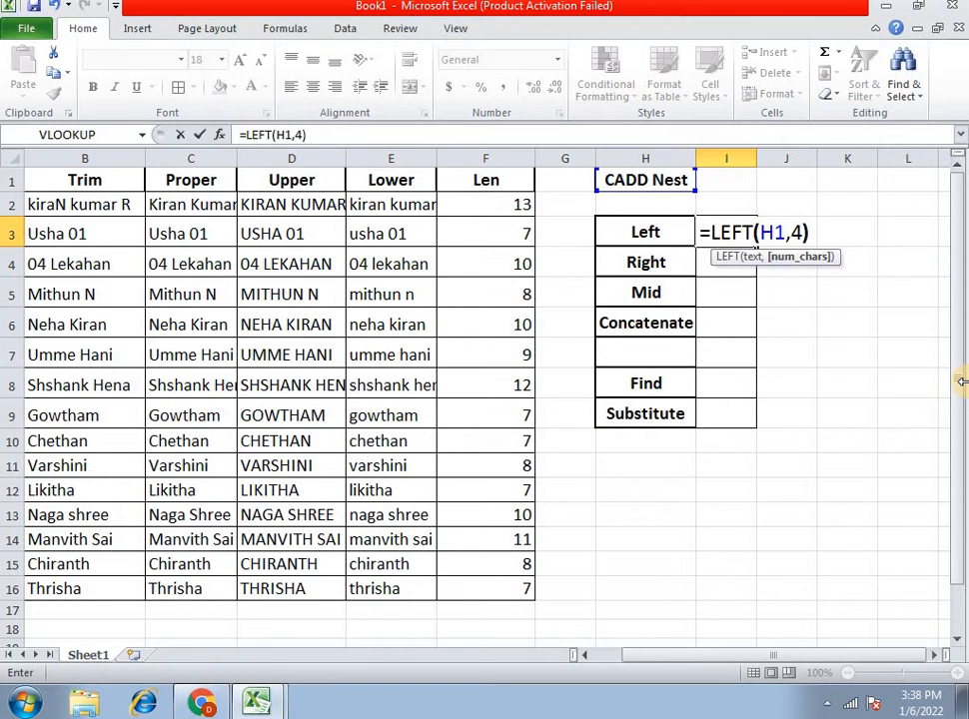
{"action": "type", "text": "4)"}
{"action": "key", "text": "Return"}
{"action": "left_click", "coordinate": [744, 231]}
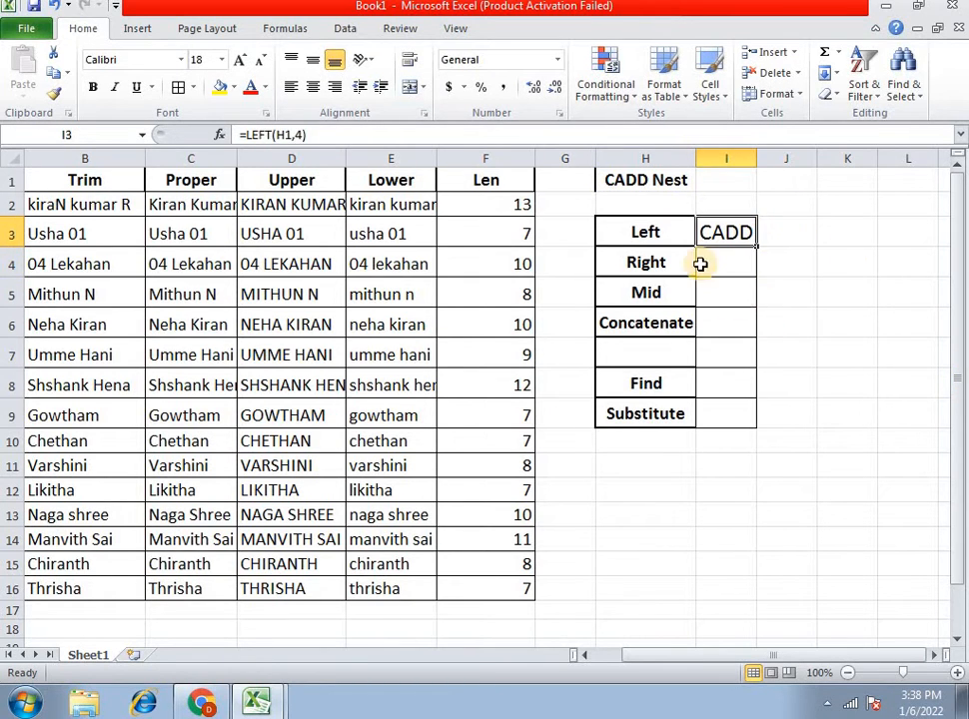
Enter =RIGHT(H1,4) in cell I4, beside the Right label, to extract the last four characters of the CADD Nest text.
{"action": "left_click", "coordinate": [726, 267]}
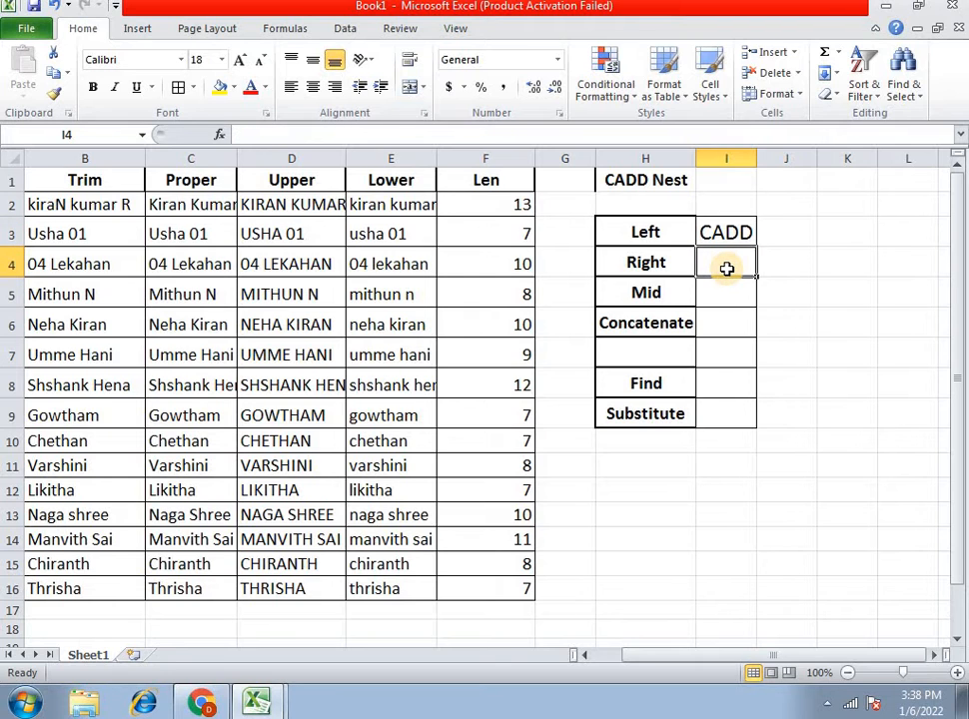
{"action": "type", "text": "=righ"}
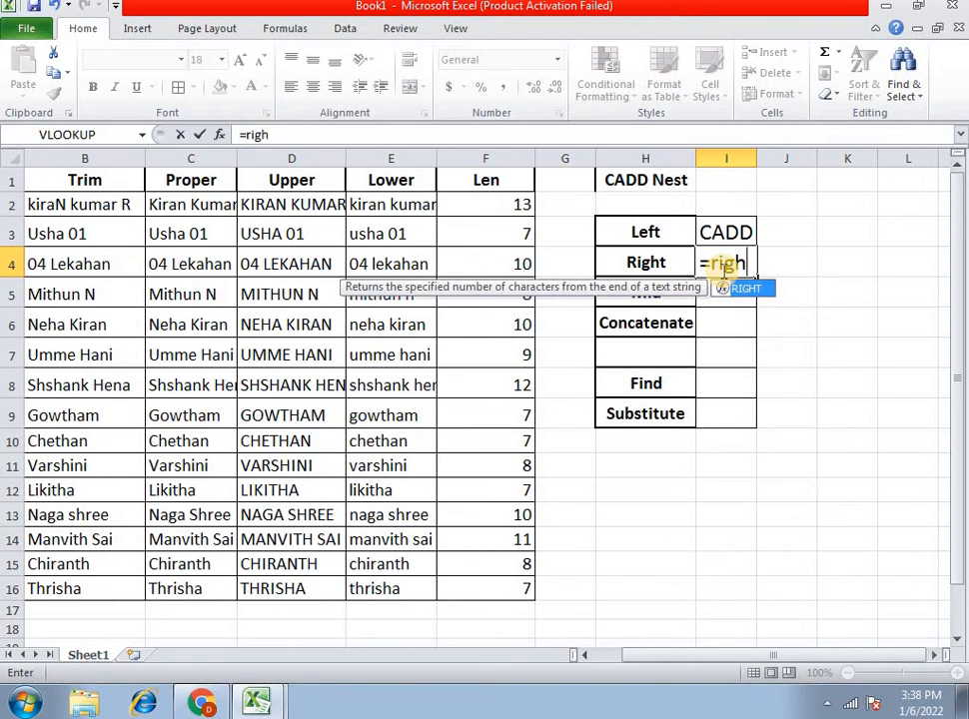
{"action": "key", "text": "Tab"}
{"action": "left_click", "coordinate": [633, 182]}
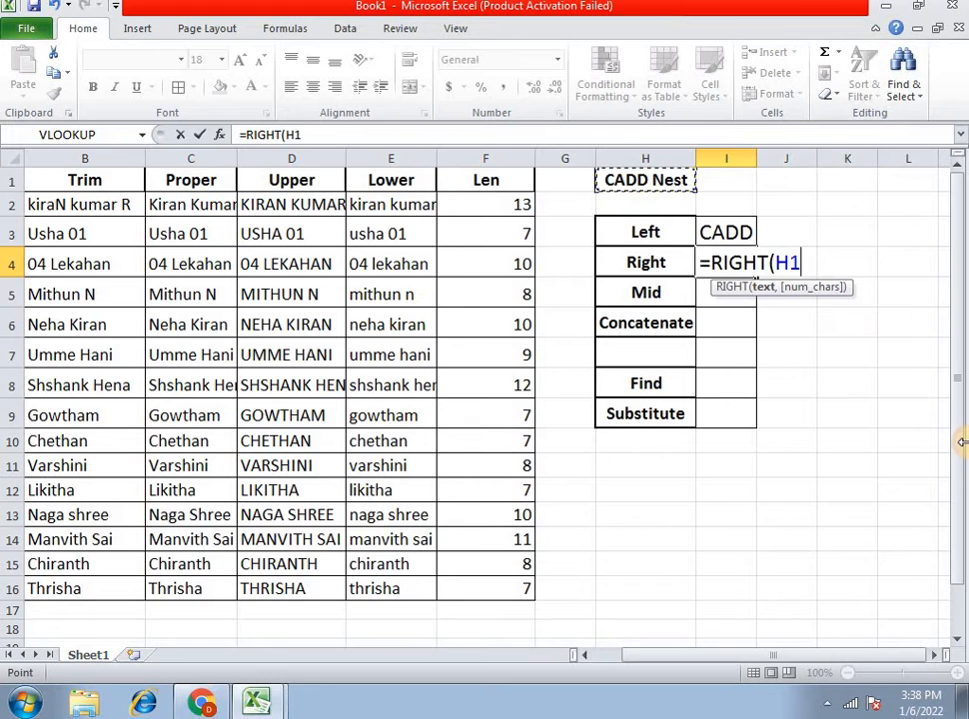
{"action": "type", "text": ",4"}
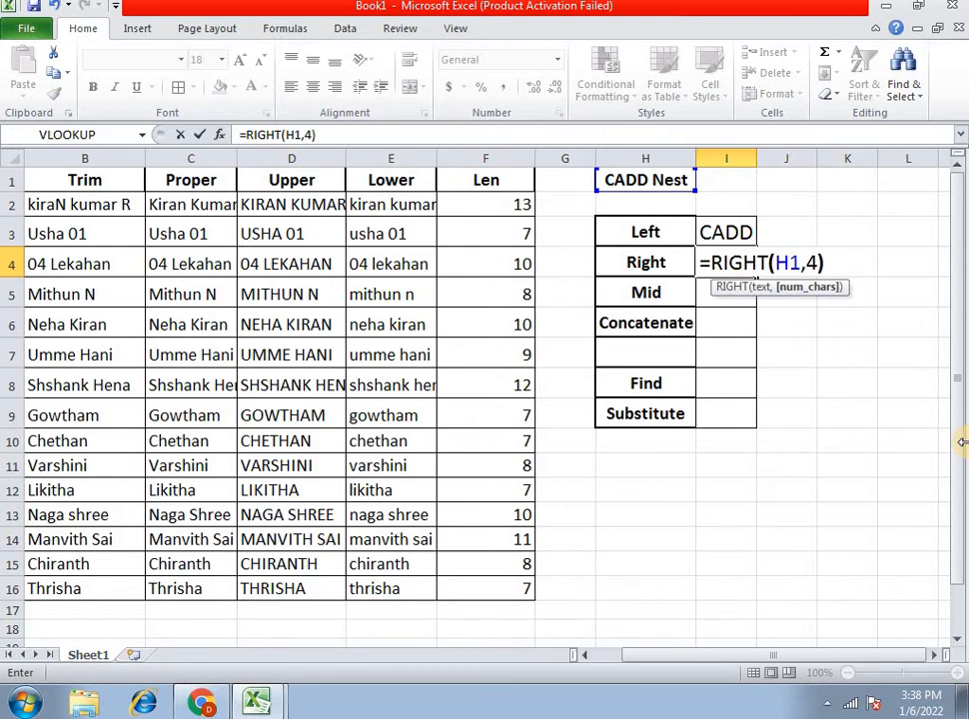
{"action": "key", "text": "Return"}
{"action": "left_click", "coordinate": [721, 238]}
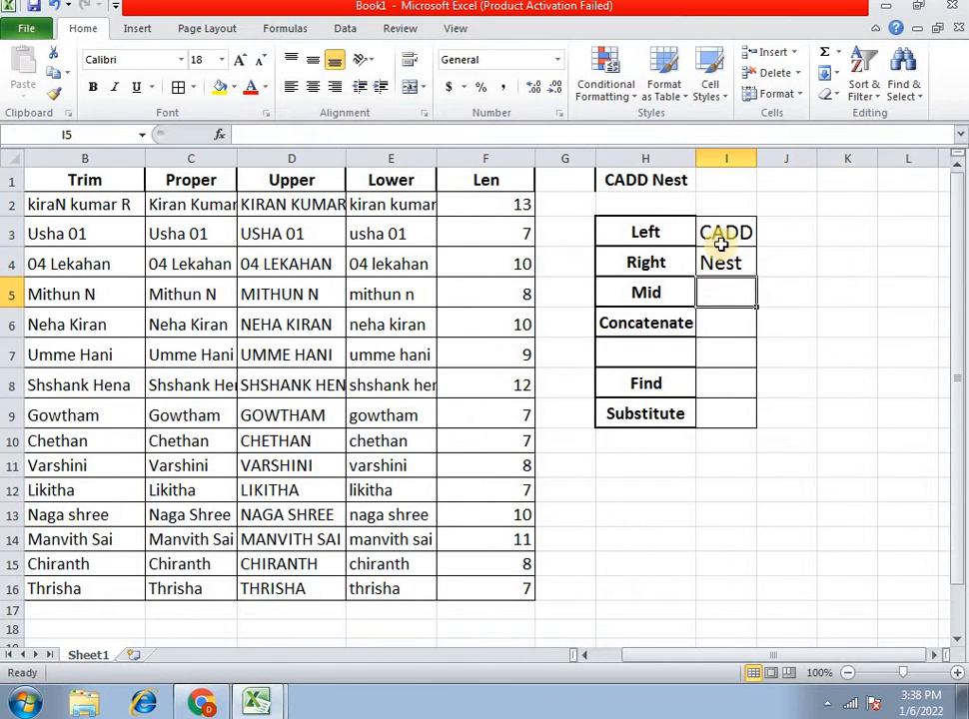
{"action": "left_click", "coordinate": [742, 261]}
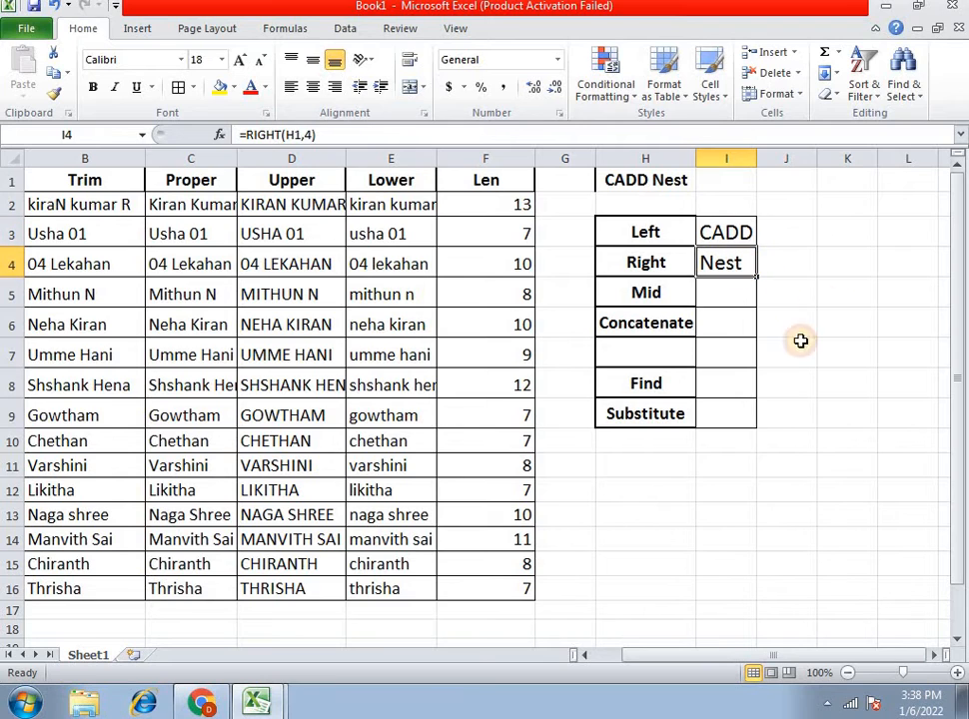
Enter =MID(H1,2,2) in cell I5, beside the Mid label, and compare the result with the source text in H1.
{"action": "left_click", "coordinate": [745, 295]}
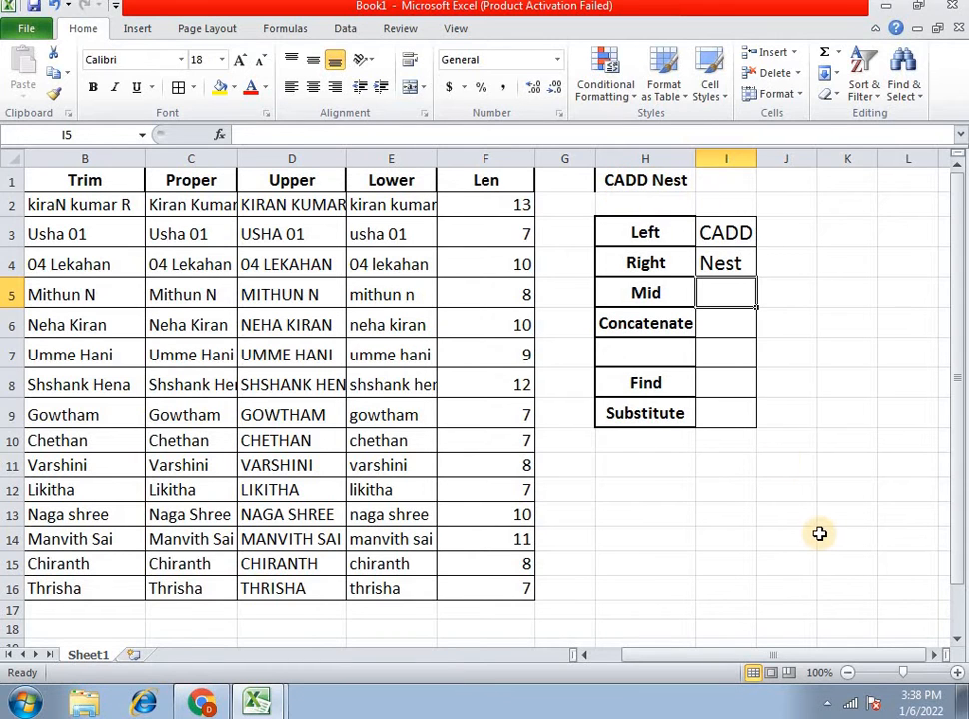
{"action": "type", "text": "=mid"}
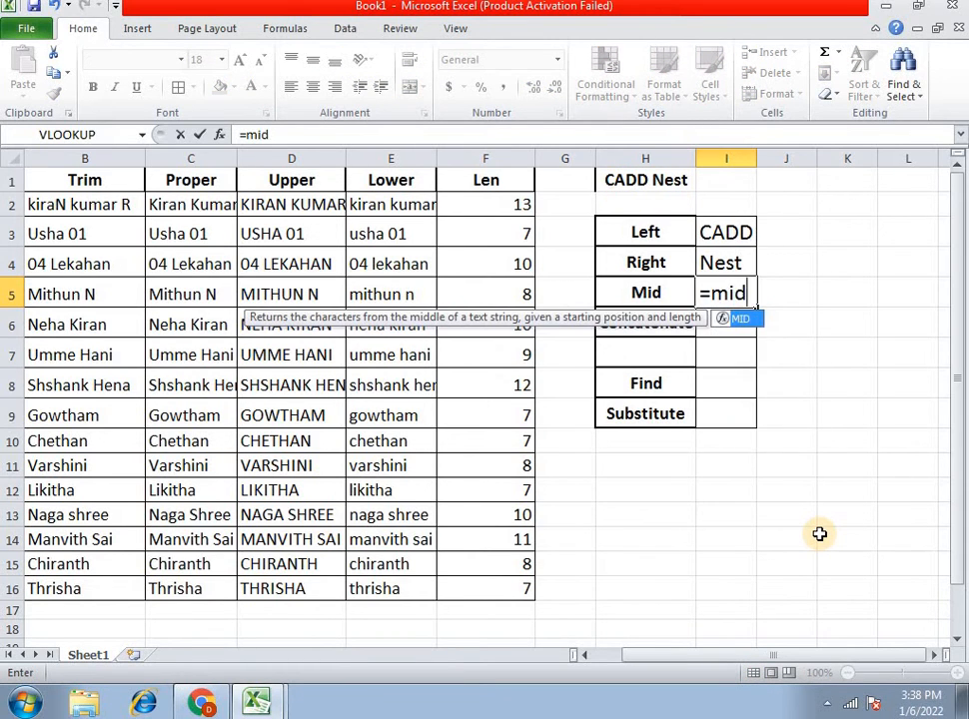
{"action": "key", "text": "Tab"}
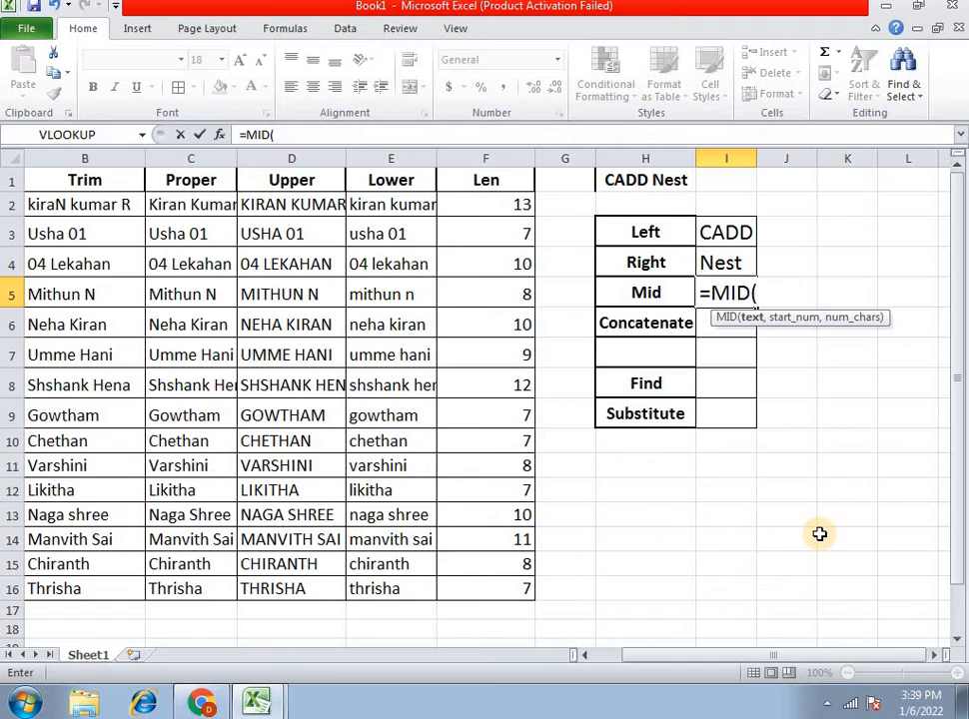
{"action": "left_click", "coordinate": [670, 181]}
{"action": "type", "text": ",2"}
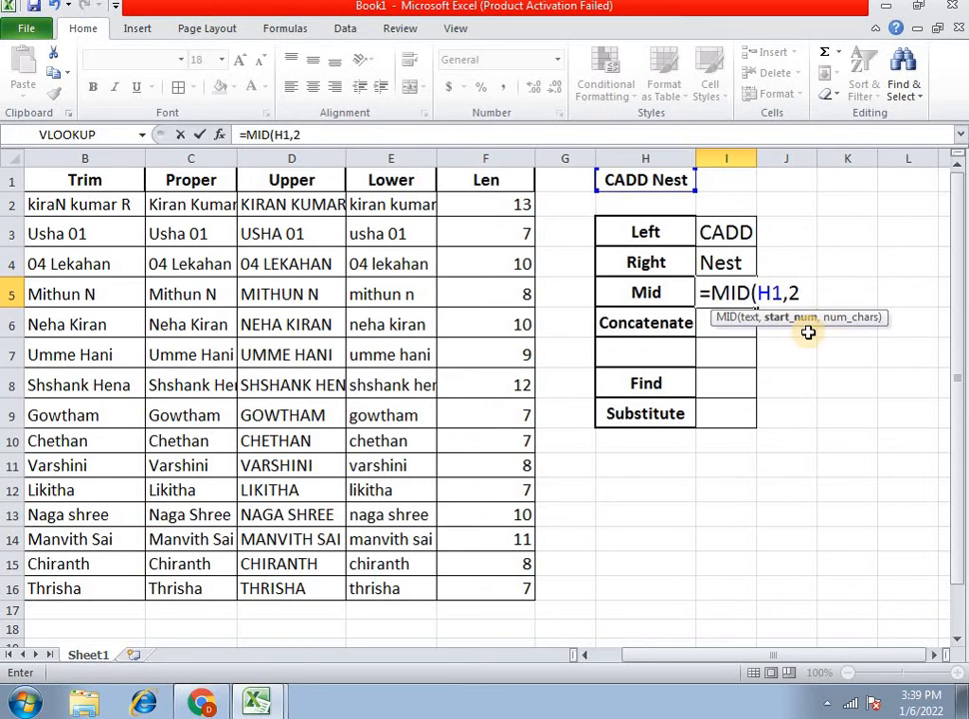
{"action": "type", "text": ",2"}
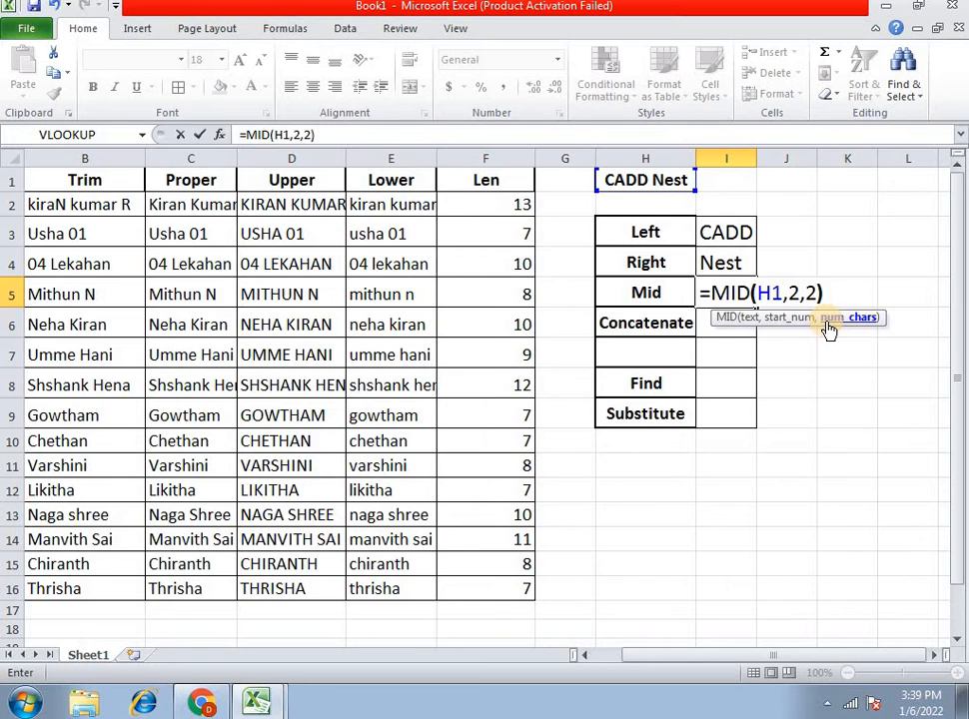
{"action": "key", "text": "Return"}
{"action": "left_click", "coordinate": [722, 294]}
{"action": "left_click", "coordinate": [618, 180]}
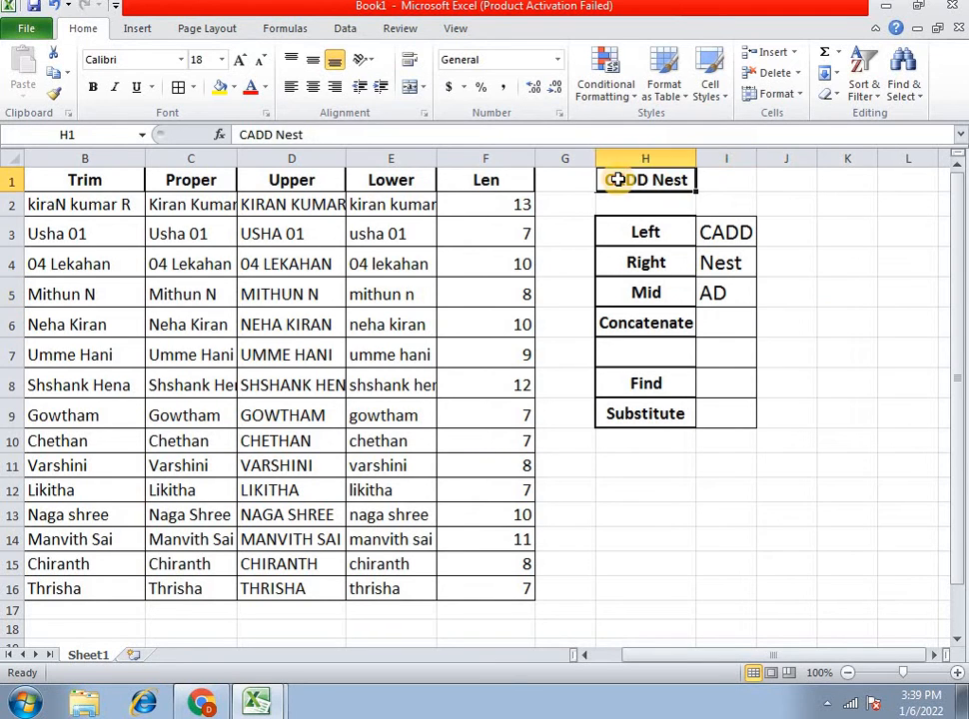
Replace the formula in I5 with =MID(H1,3,2) to extract two characters starting from the third.
{"action": "left_click", "coordinate": [713, 291]}
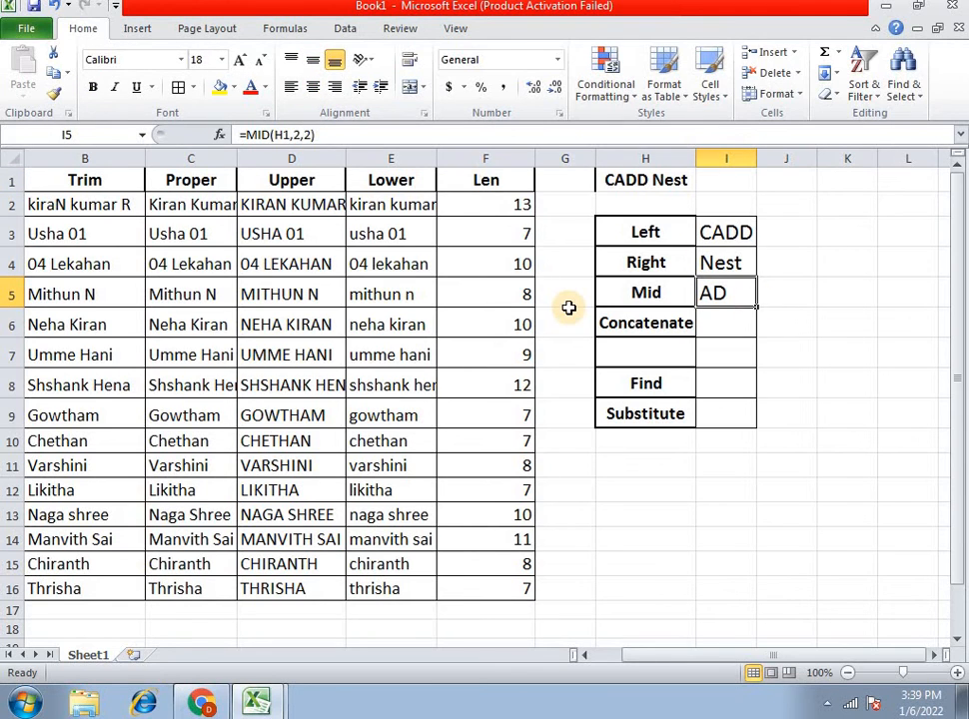
{"action": "type", "text": "=mid("}
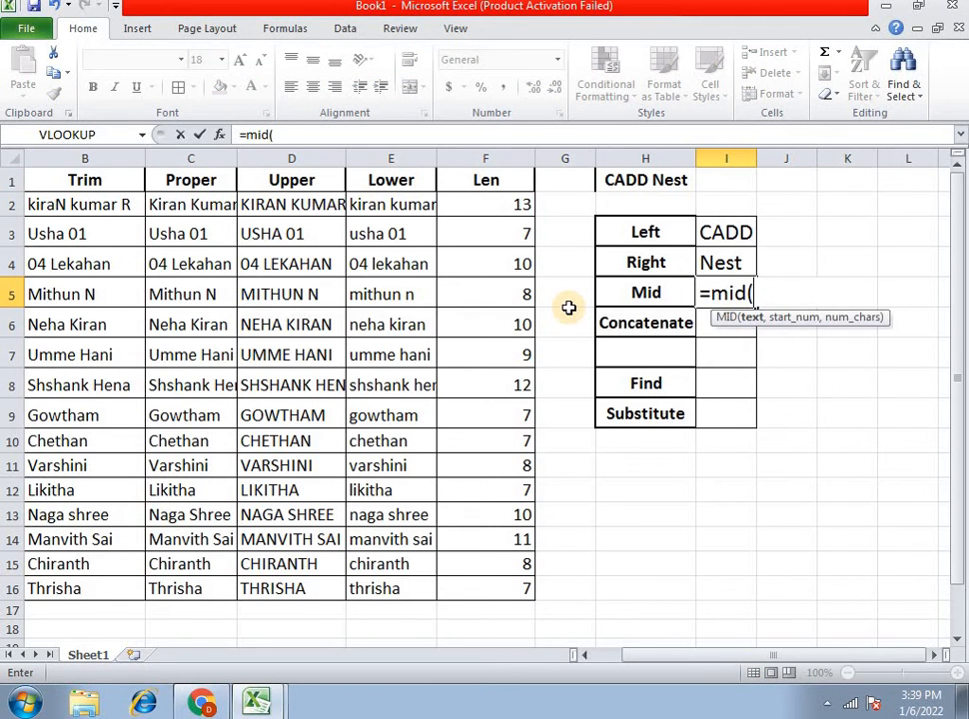
{"action": "left_click", "coordinate": [658, 180]}
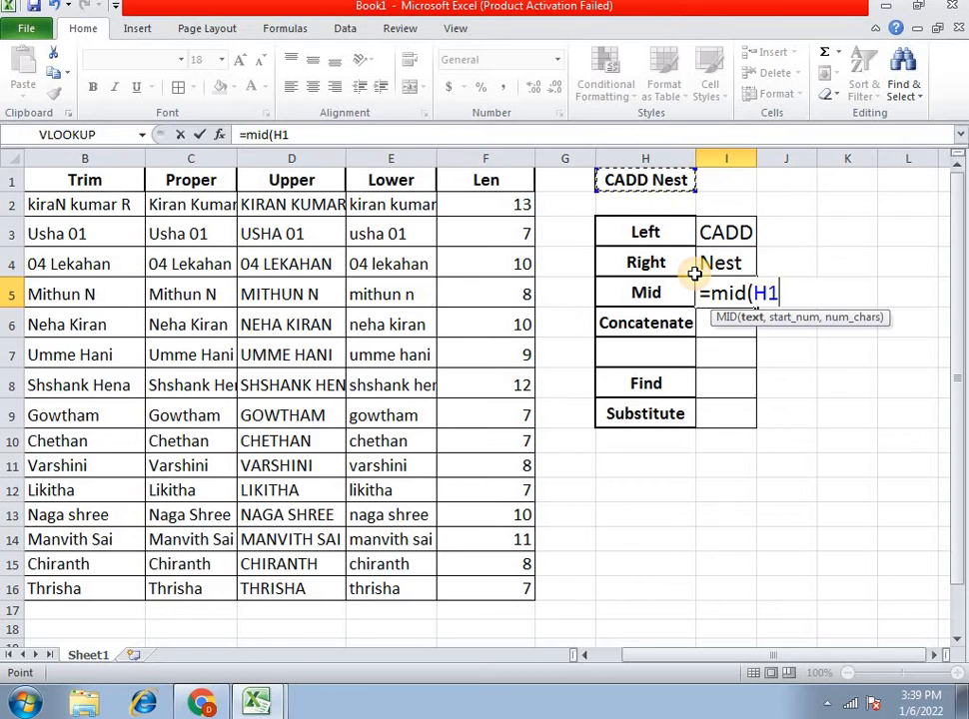
{"action": "type", "text": ",3,"}
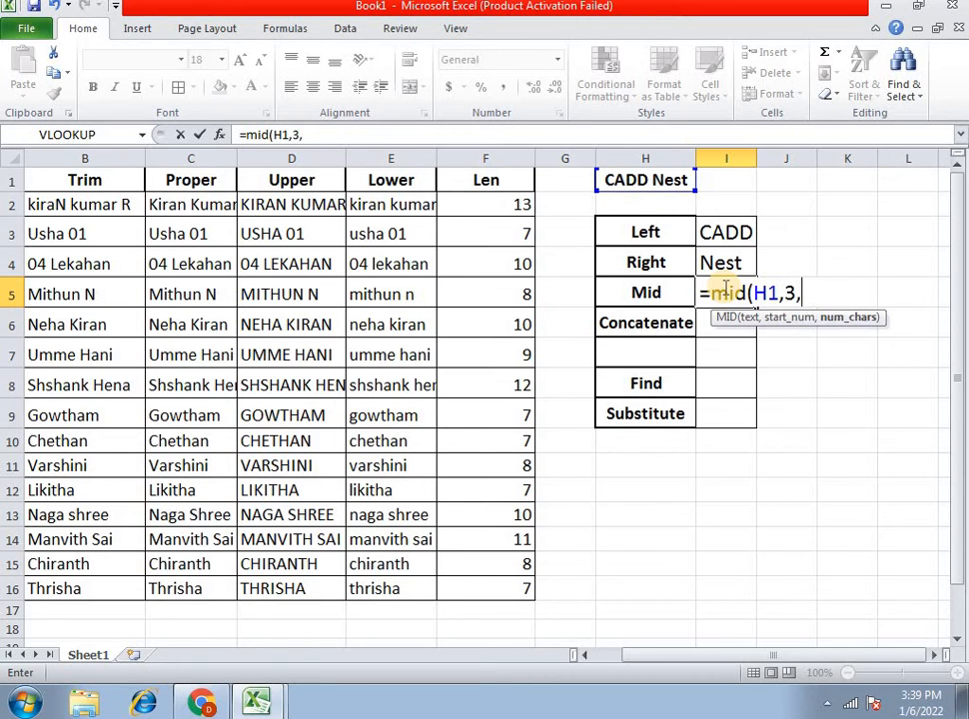
{"action": "type", "text": "2"}
{"action": "key", "text": "Return"}
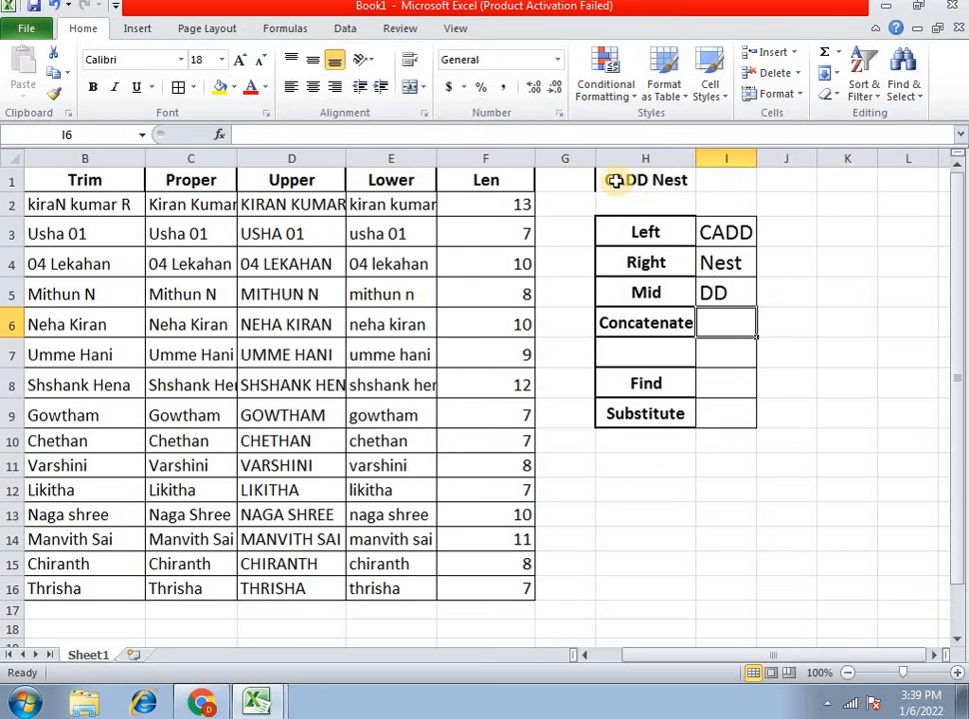
{"action": "key", "text": "Up"}
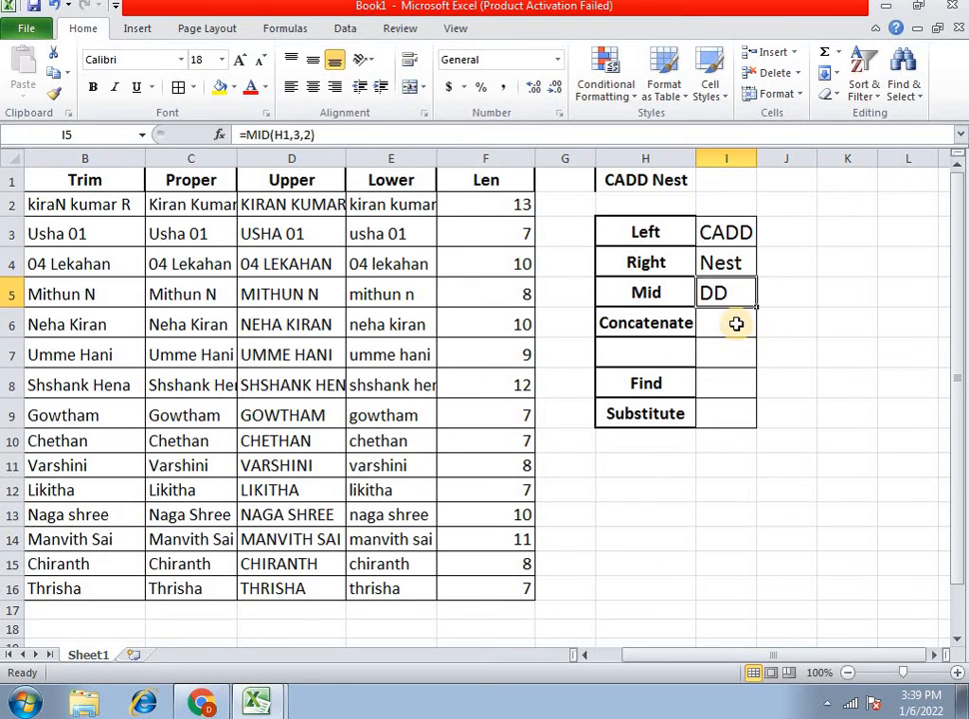
{"action": "left_click", "coordinate": [735, 322]}
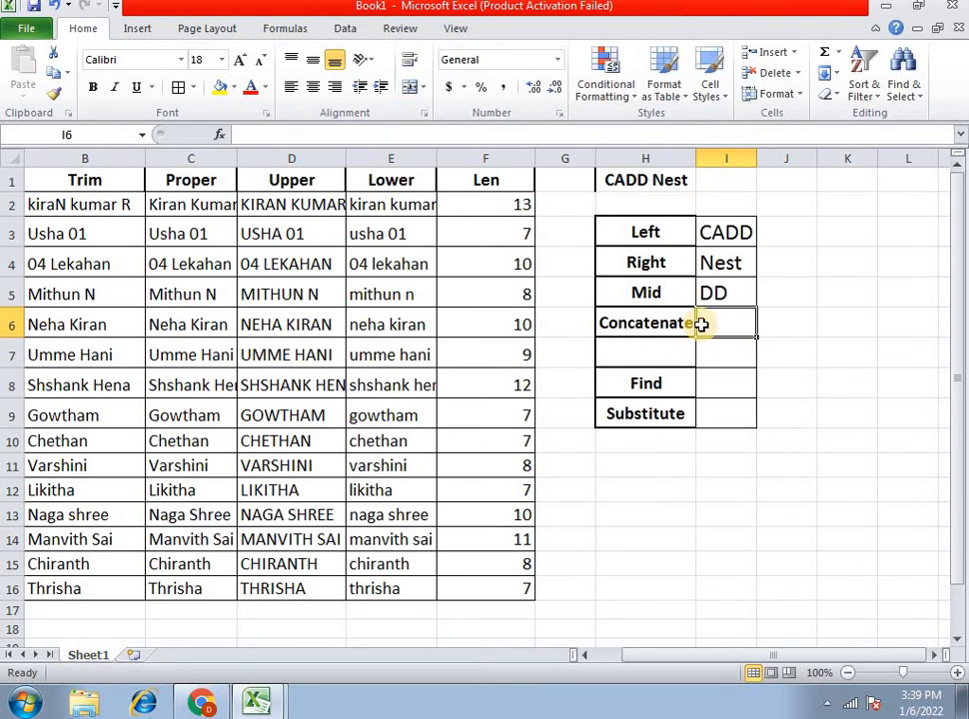
{"action": "type", "text": "=con"}
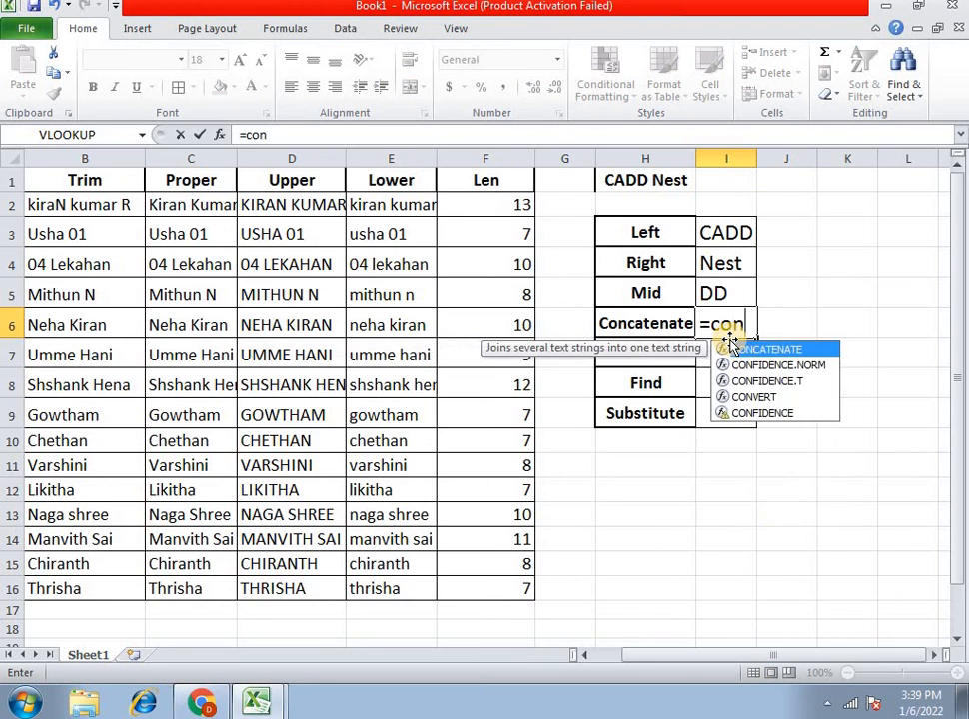
{"action": "key", "text": "Tab"}
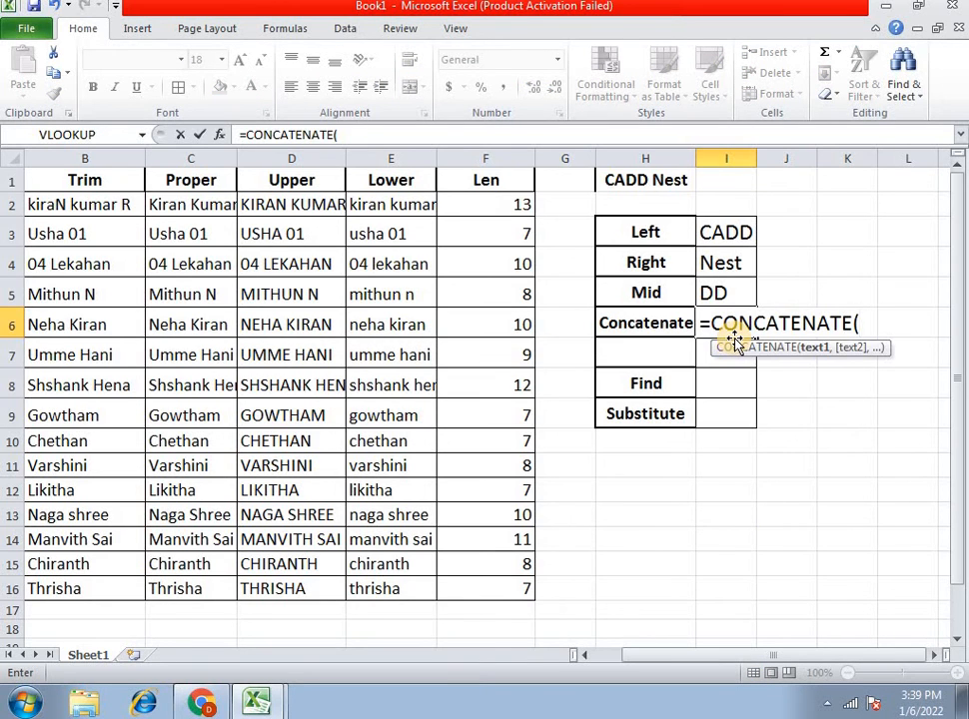
{"action": "key", "text": "BackSpace"}
{"action": "key", "text": "BackSpace"}
{"action": "key", "text": "BackSpace"}
{"action": "key", "text": "BackSpace"}
{"action": "key", "text": "BackSpace"}
{"action": "key", "text": "BackSpace"}
{"action": "key", "text": "BackSpace"}
{"action": "key", "text": "BackSpace"}
{"action": "key", "text": "BackSpace"}
{"action": "key", "text": "BackSpace"}
{"action": "key", "text": "BackSpace"}
{"action": "key", "text": "Escape"}
{"action": "left_click", "coordinate": [737, 388]}
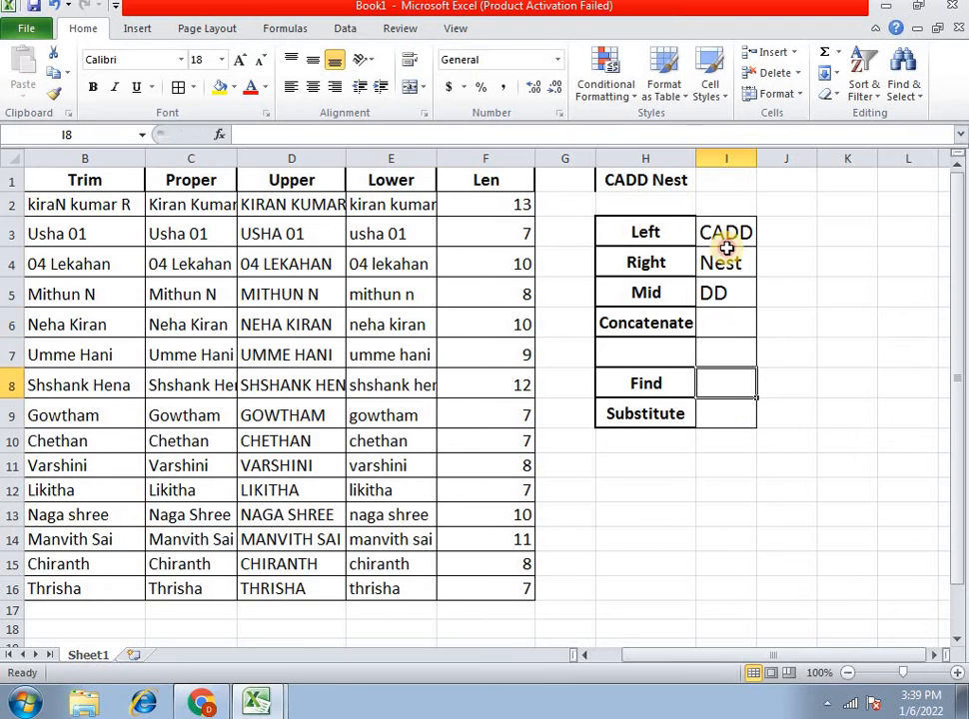
Split the source text across two cells, with CADD in H1 and Nest in I1.
{"action": "left_click", "coordinate": [683, 179]}
{"action": "type", "text": "CADD"}
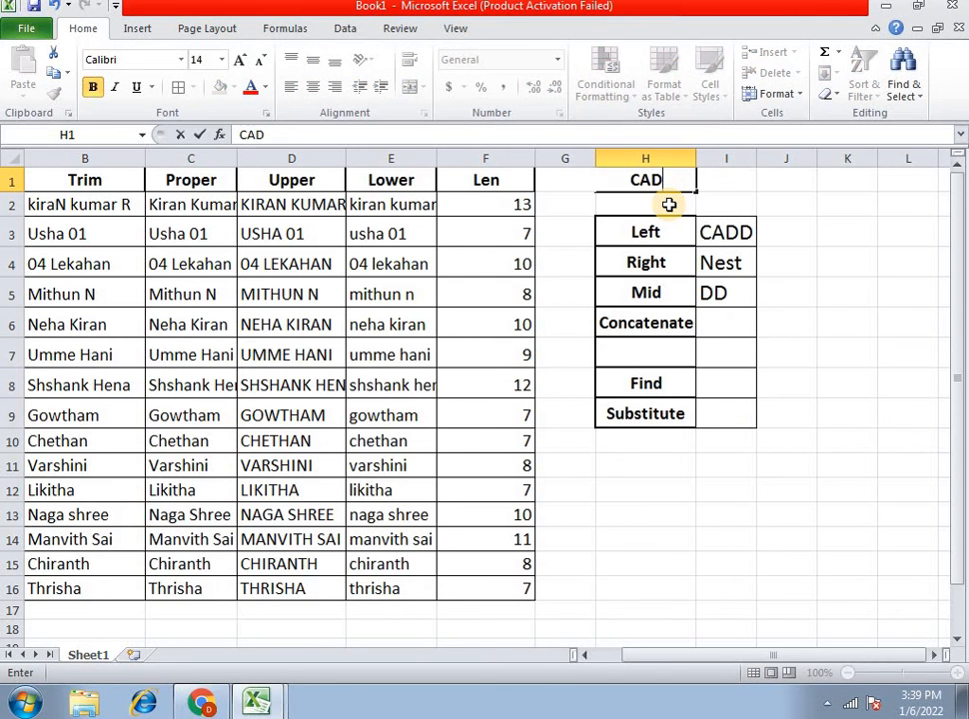
{"action": "key", "text": "Tab"}
{"action": "type", "text": "Ne"}
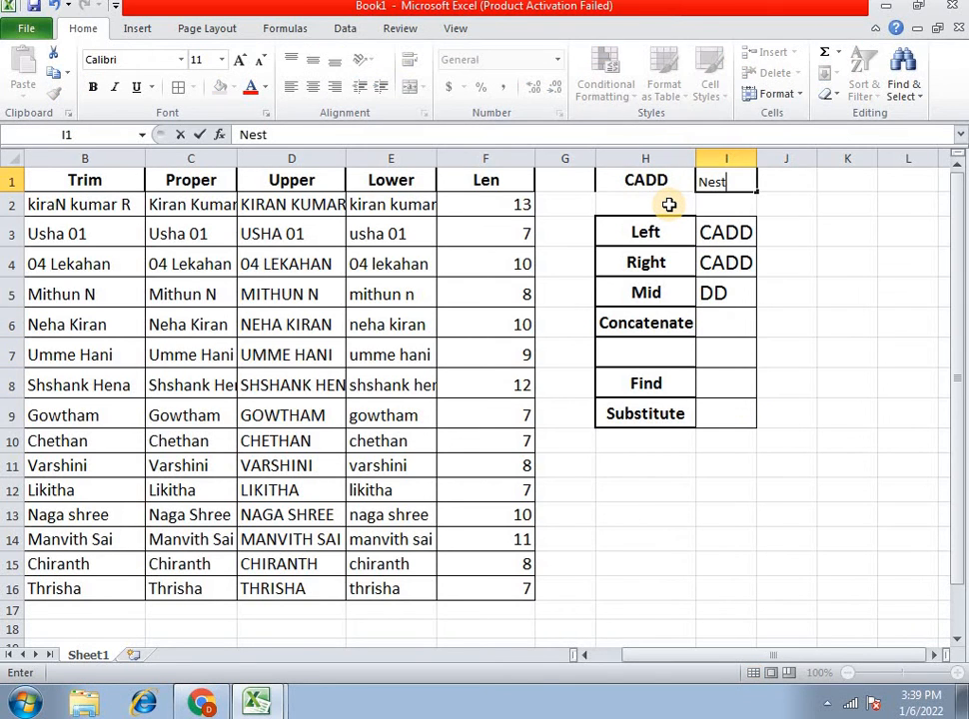
{"action": "type", "text": "st"}
Enter =CONCATENATE(H1,I1) in cell I6, beside the Concatenate label, to join the two words.
{"action": "left_click", "coordinate": [704, 320]}
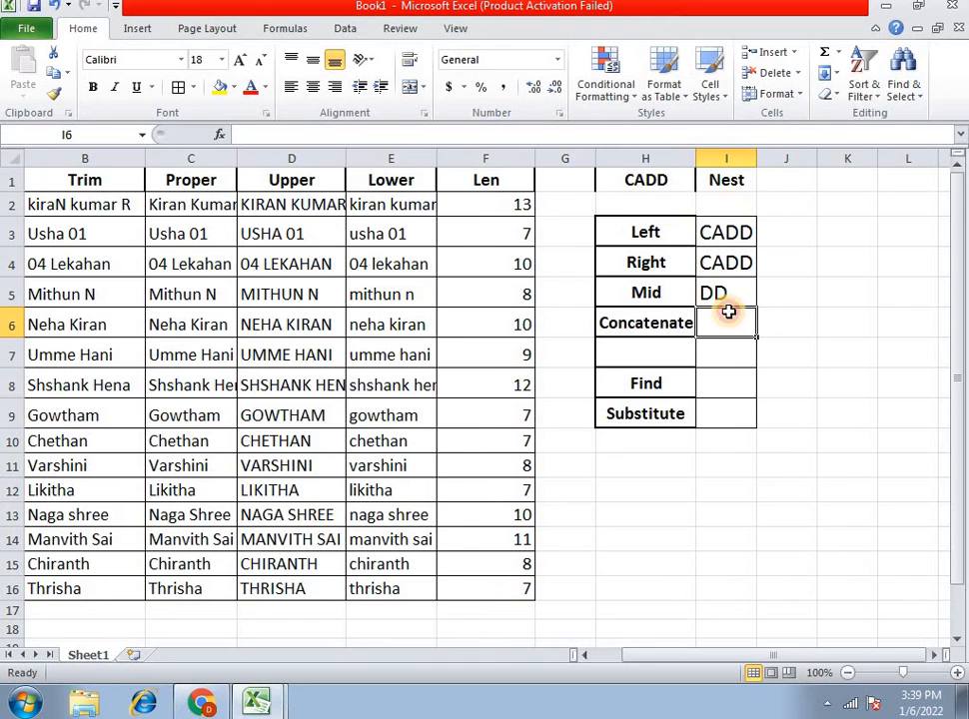
{"action": "type", "text": "=con"}
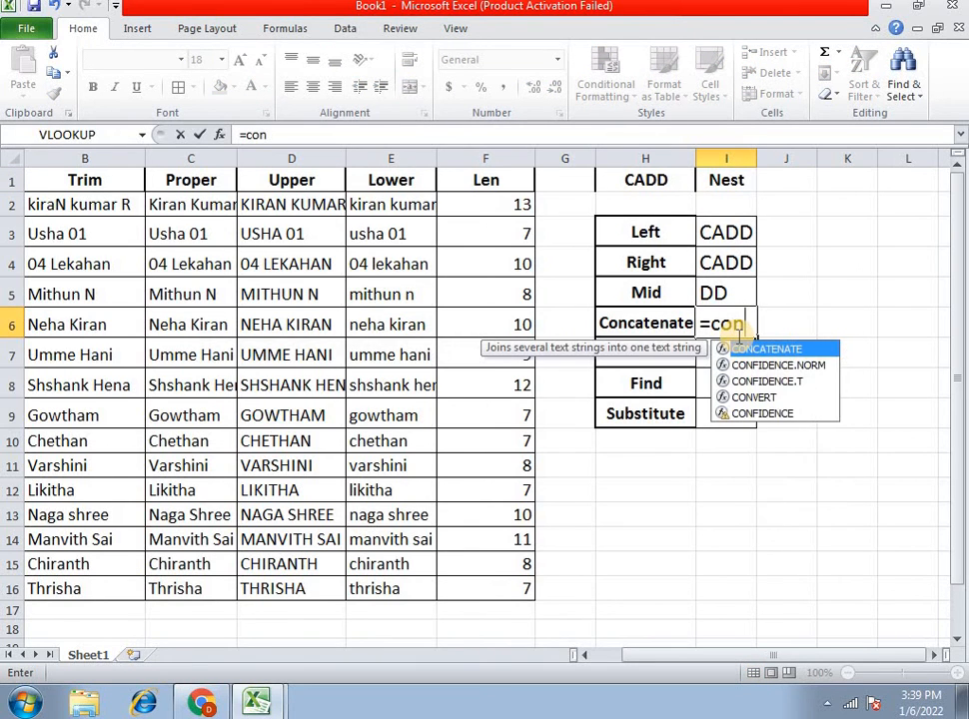
{"action": "key", "text": "Tab"}
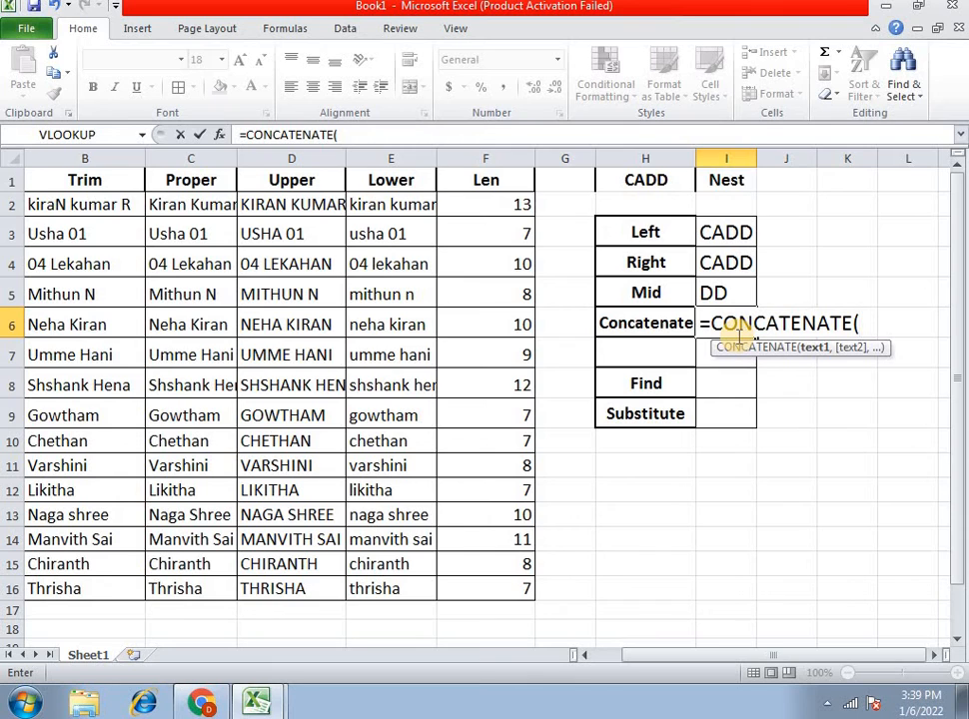
{"action": "left_click", "coordinate": [644, 180]}
{"action": "type", "text": ","}
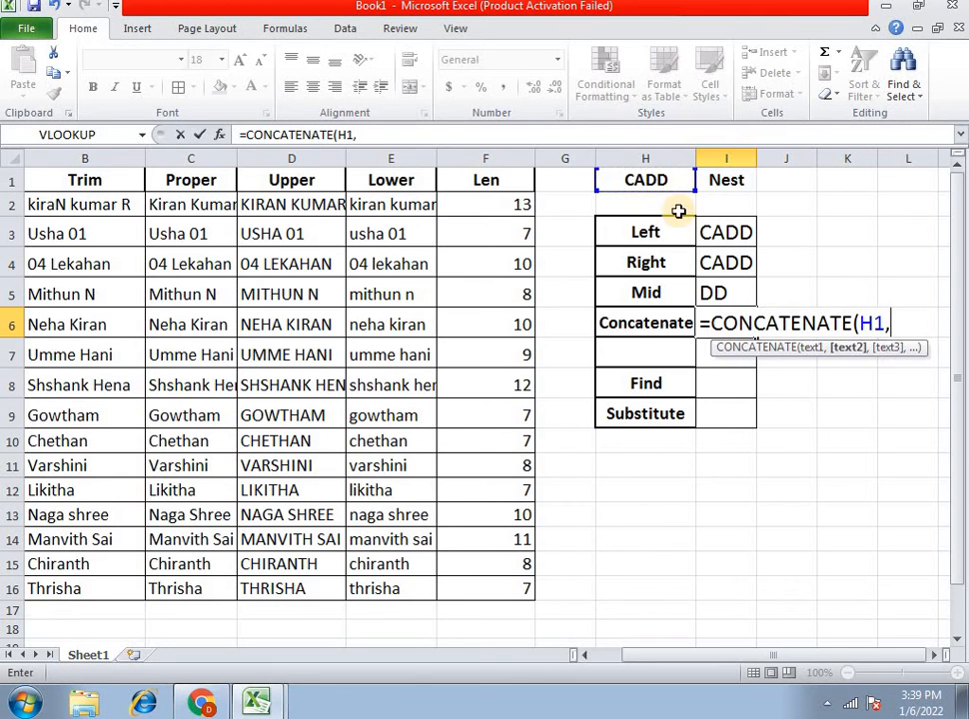
{"action": "left_click", "coordinate": [727, 176]}
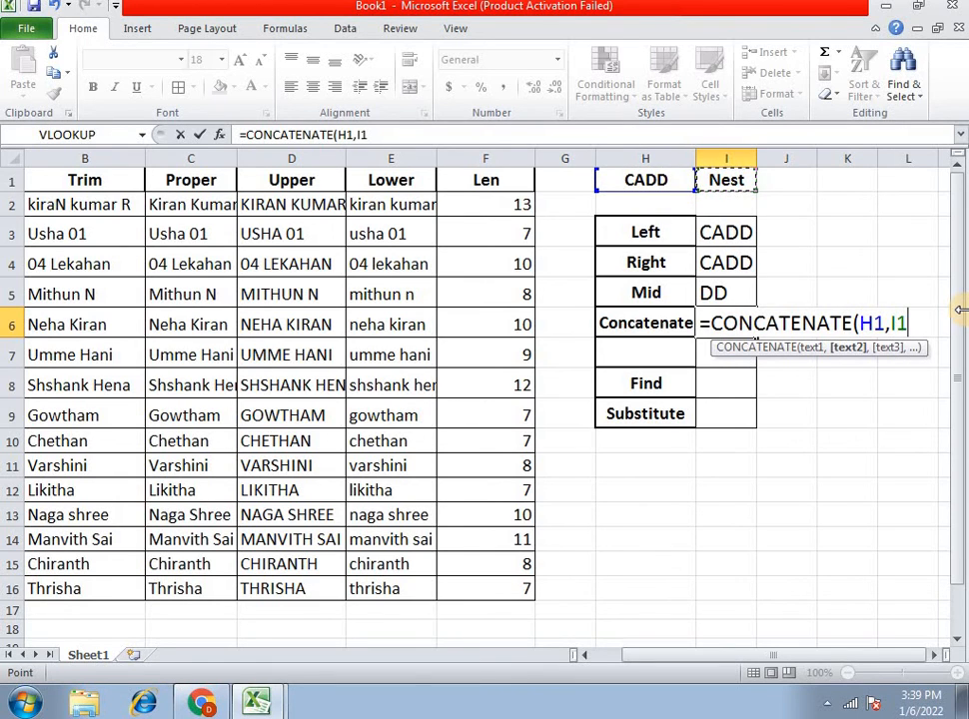
{"action": "type", "text": ")"}
{"action": "key", "text": "Return"}
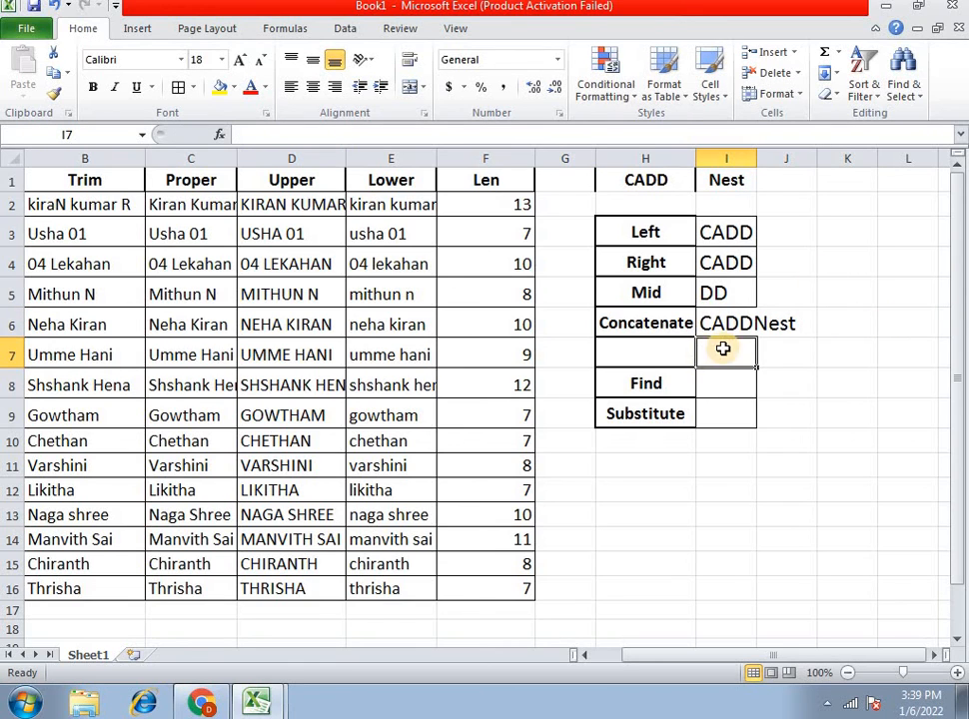
Compare the concatenated text in I6 with the source words in H1 and I1, checking the spacing between them.
{"action": "left_click", "coordinate": [746, 325]}
{"action": "left_click", "coordinate": [742, 362]}
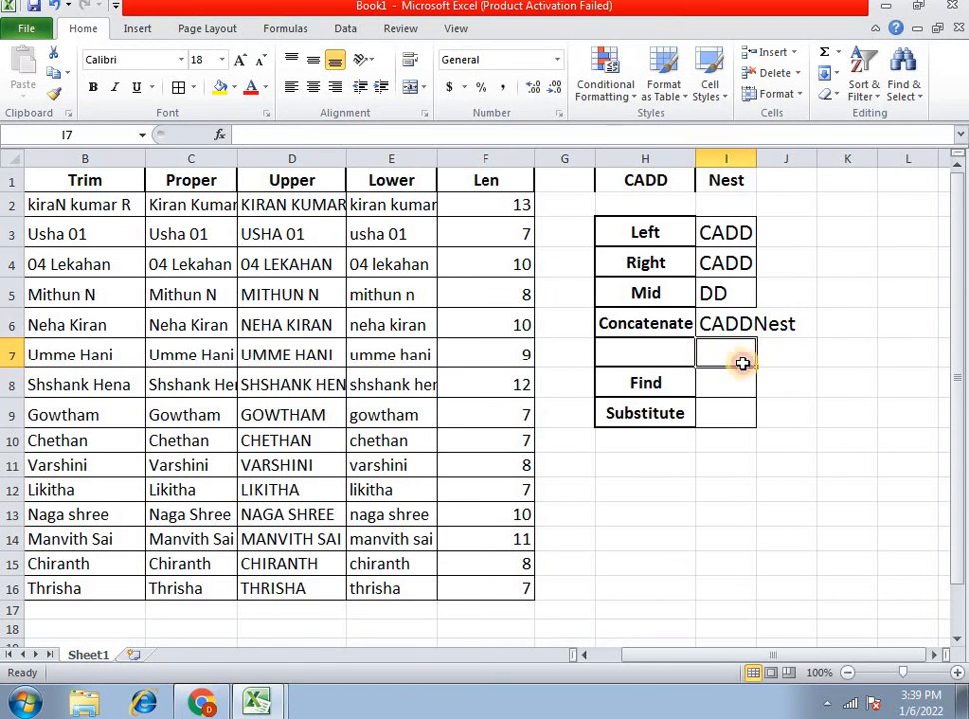
{"action": "left_click", "coordinate": [676, 186]}
{"action": "left_click", "coordinate": [717, 188]}
{"action": "left_click", "coordinate": [659, 196]}
{"action": "left_click", "coordinate": [742, 187]}
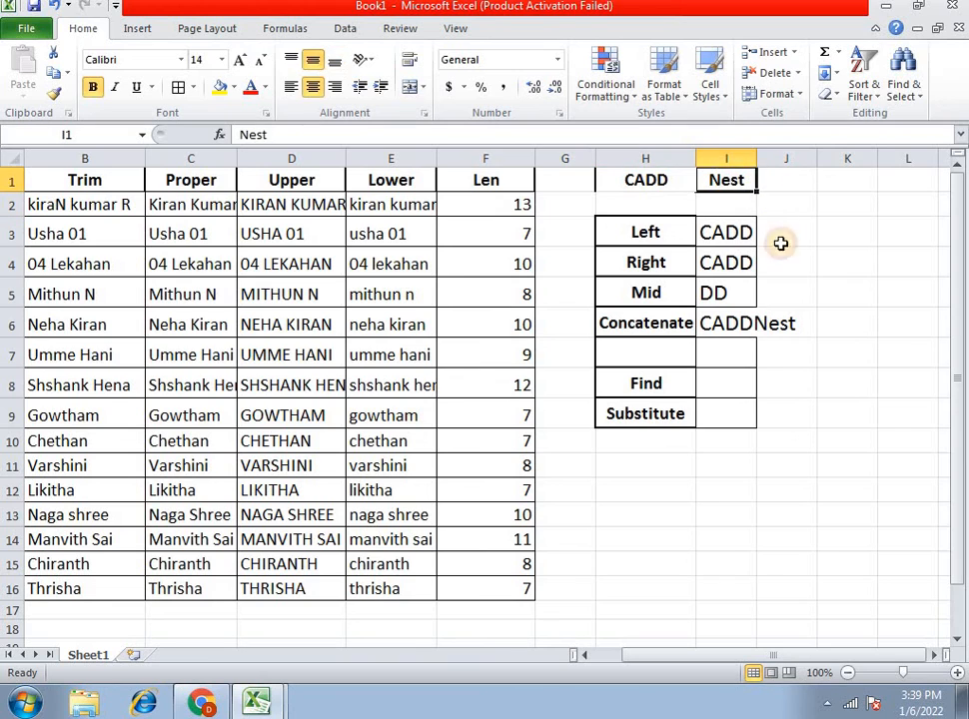
{"action": "left_click", "coordinate": [746, 324]}
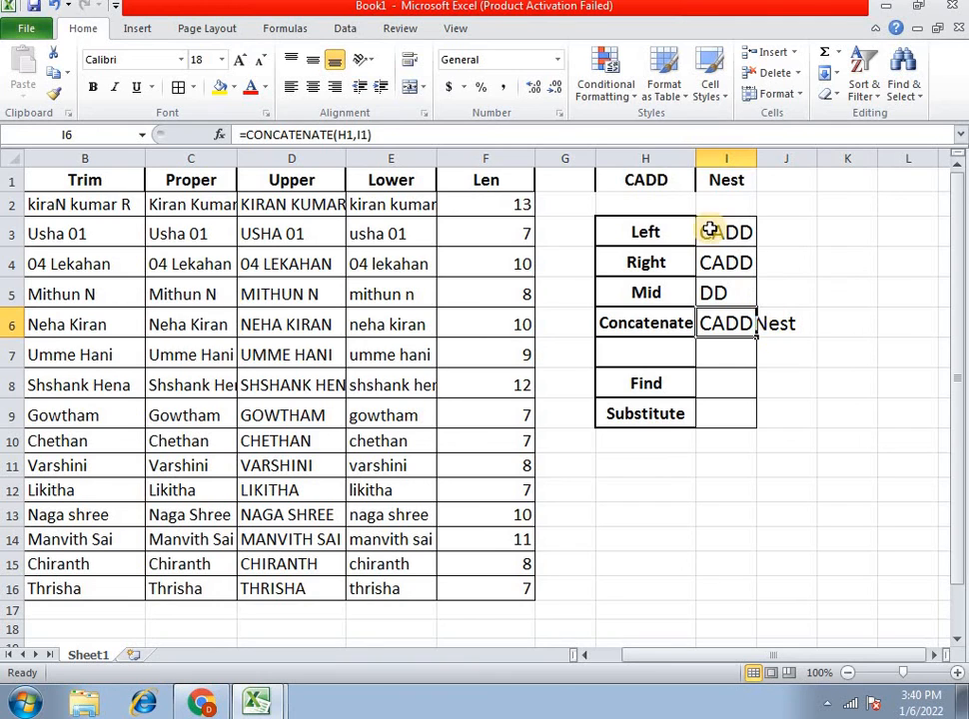
{"action": "left_click", "coordinate": [749, 383]}
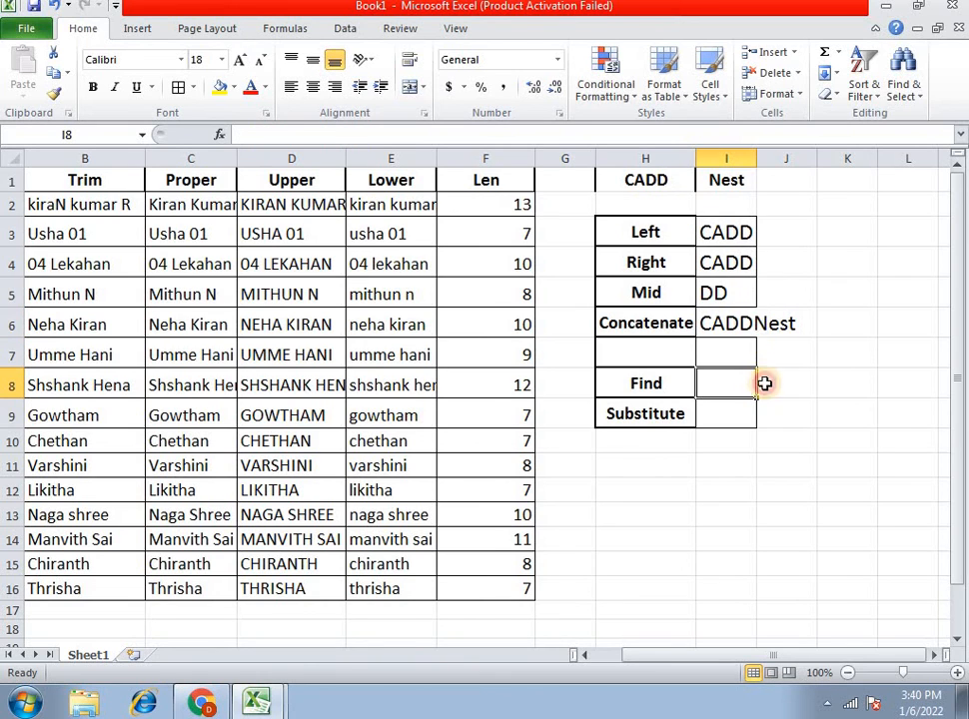
Replace the formula in I6 with =CONCATENATE(H1," ",I1) to join the two words with a space between them.
{"action": "left_click", "coordinate": [750, 324]}
{"action": "type", "text": "=con"}
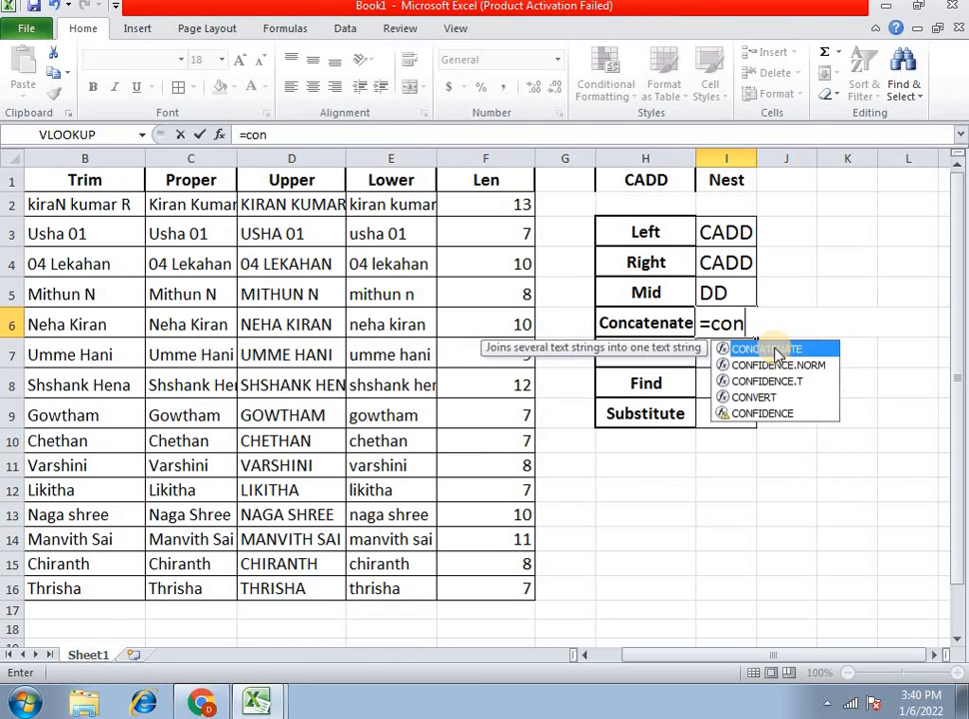
{"action": "key", "text": "Tab"}
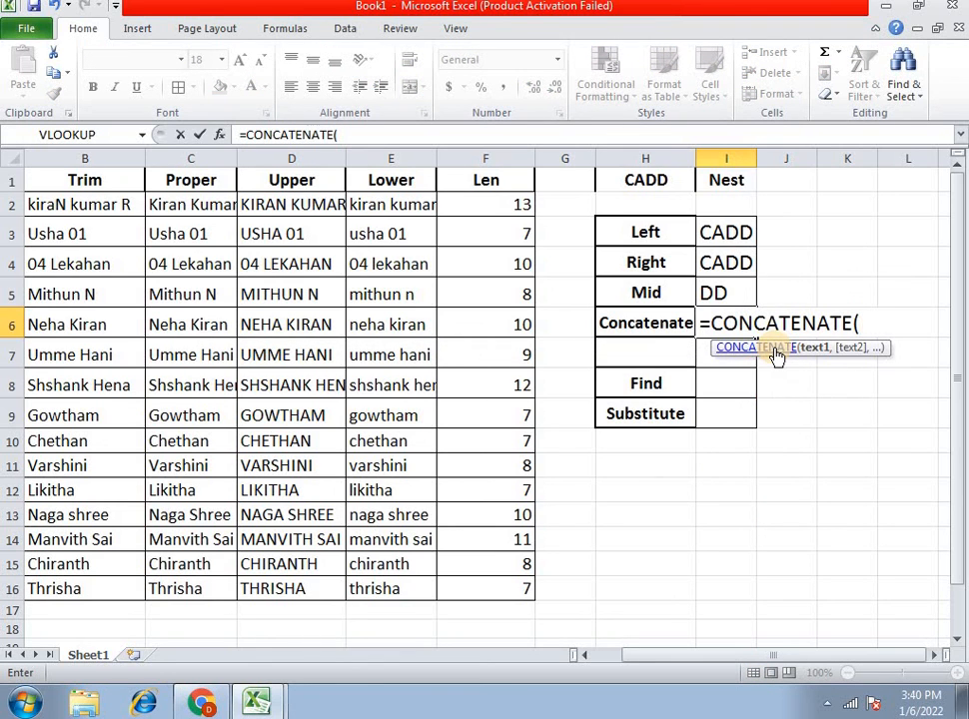
{"action": "left_click", "coordinate": [646, 179]}
{"action": "type", "text": ","}
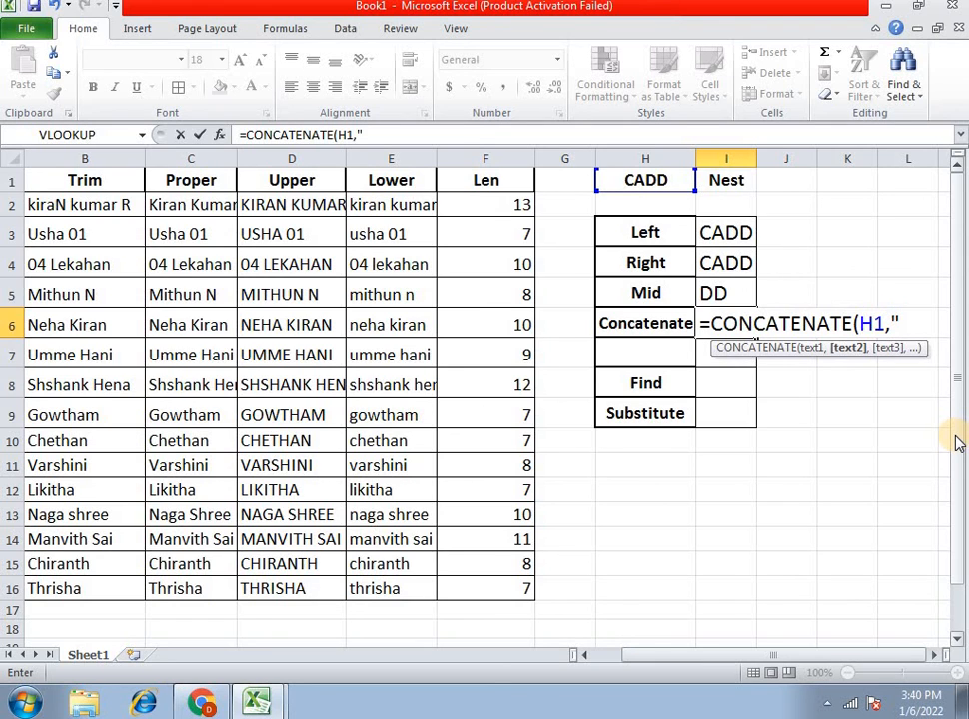
{"action": "type", "text": "\" \","}
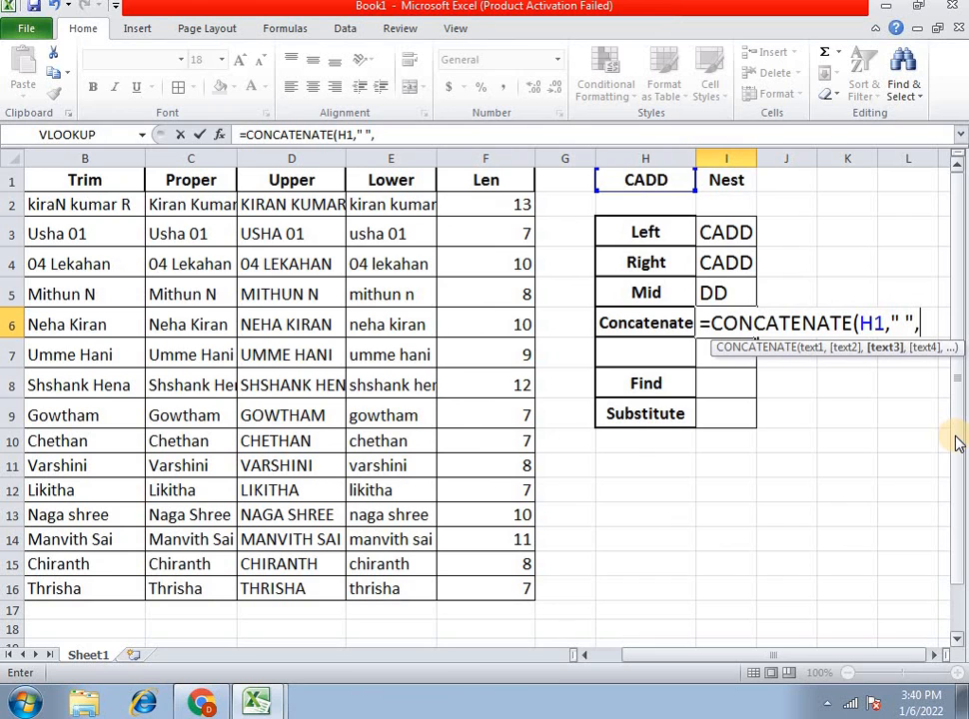
{"action": "left_click", "coordinate": [734, 181]}
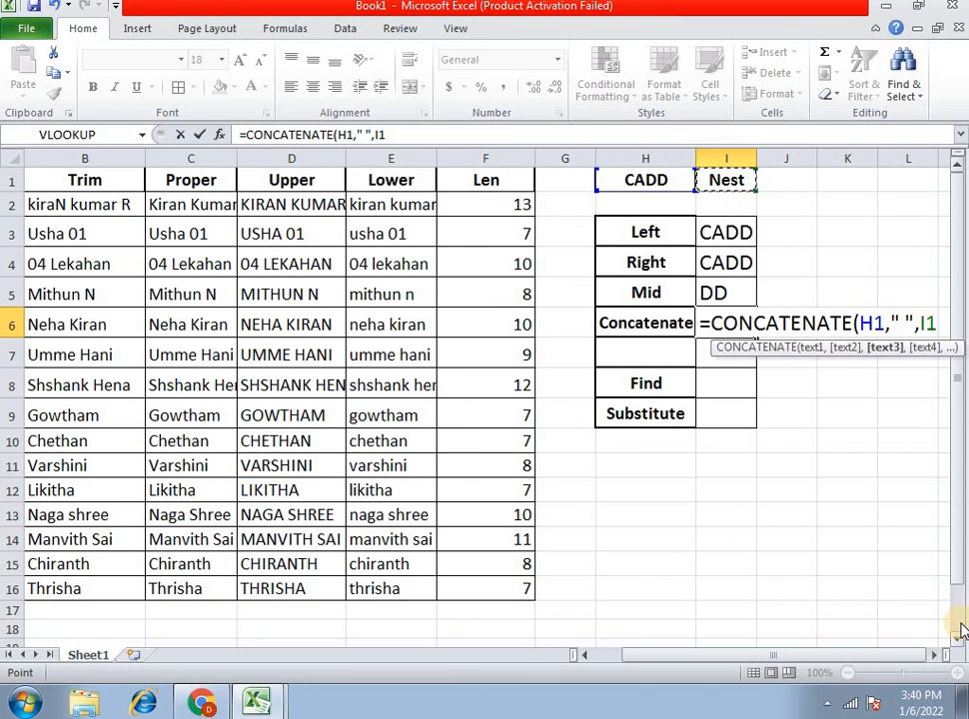
{"action": "type", "text": ")"}
{"action": "key", "text": "Return"}
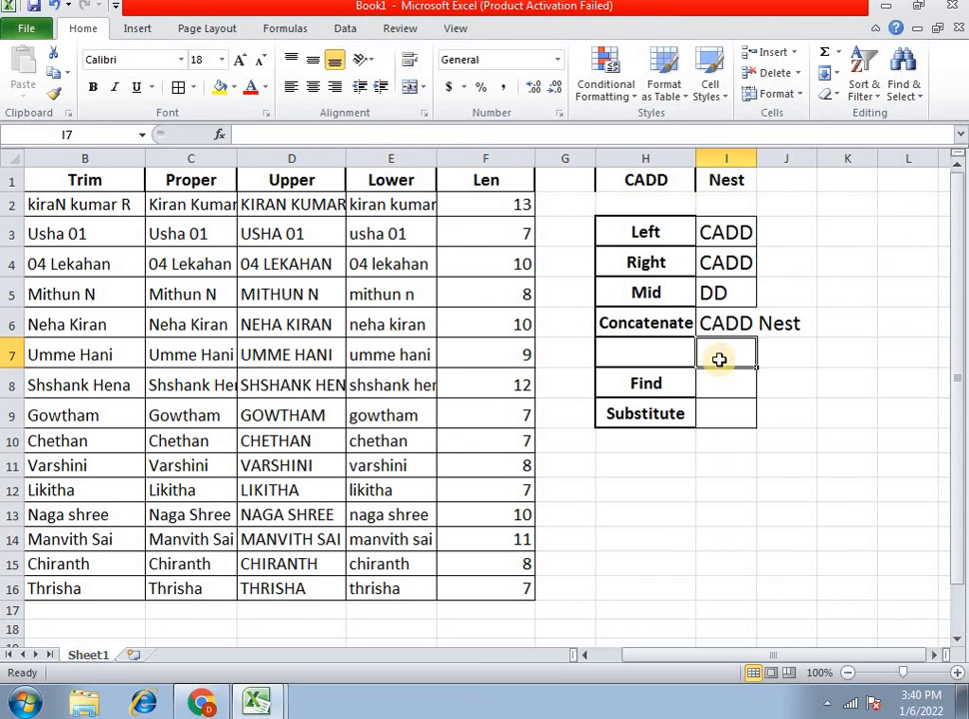
{"action": "left_click", "coordinate": [737, 327]}
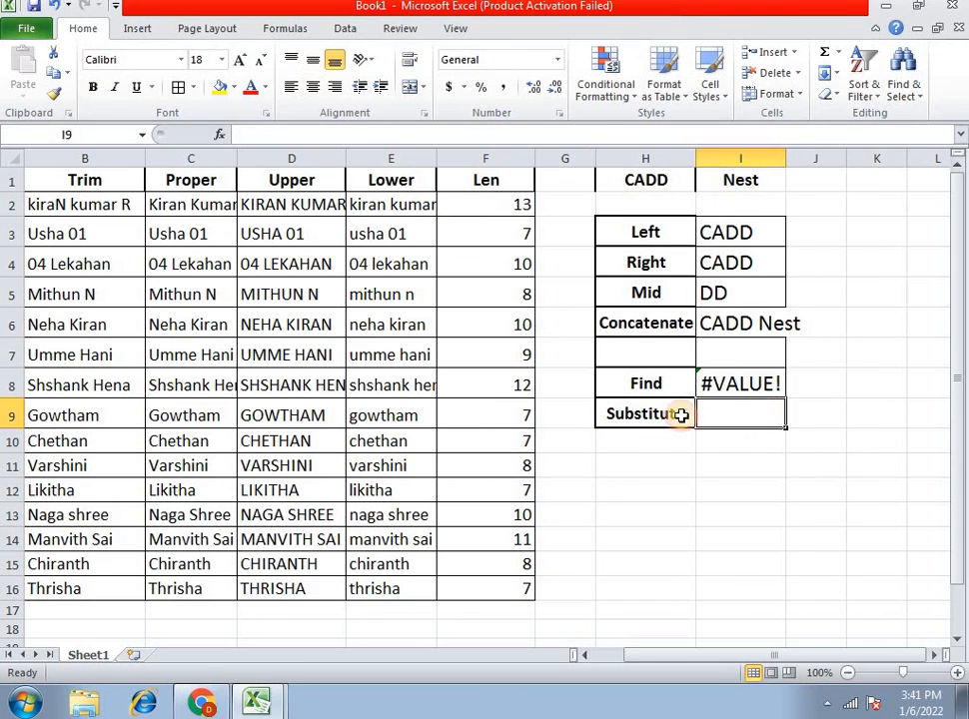
Review the Find and Substitute rows in H8:I9 and inspect the formula in I8 beside the Find label.
{"action": "left_click", "coordinate": [630, 389]}
{"action": "left_click_drag", "start_coordinate": [631, 389], "coordinate": [783, 416]}
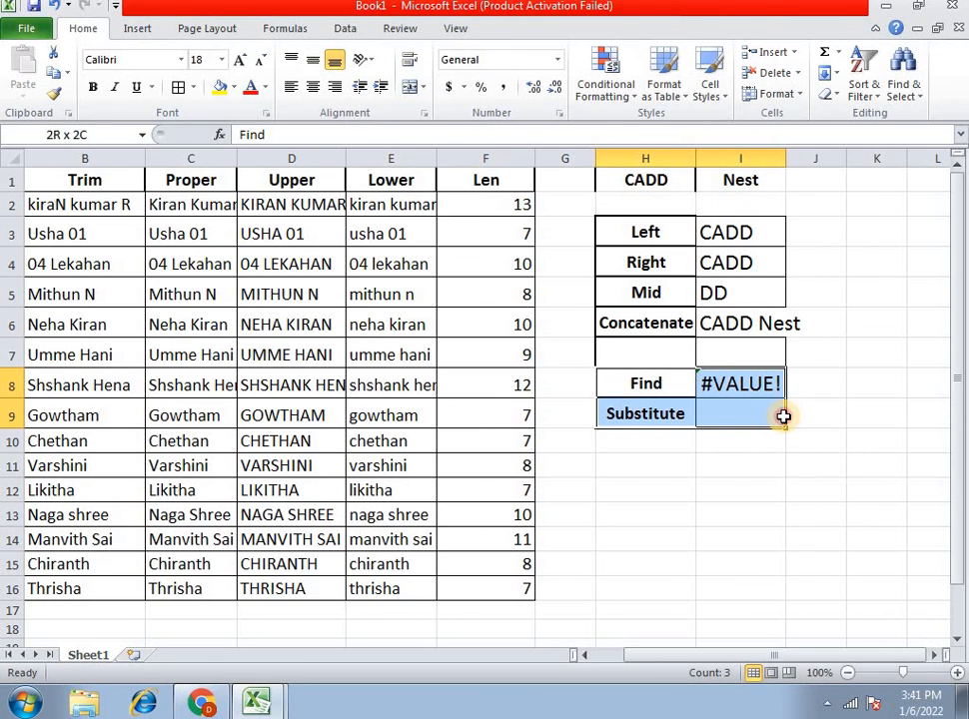
{"action": "left_click", "coordinate": [674, 387]}
{"action": "left_click", "coordinate": [761, 389]}
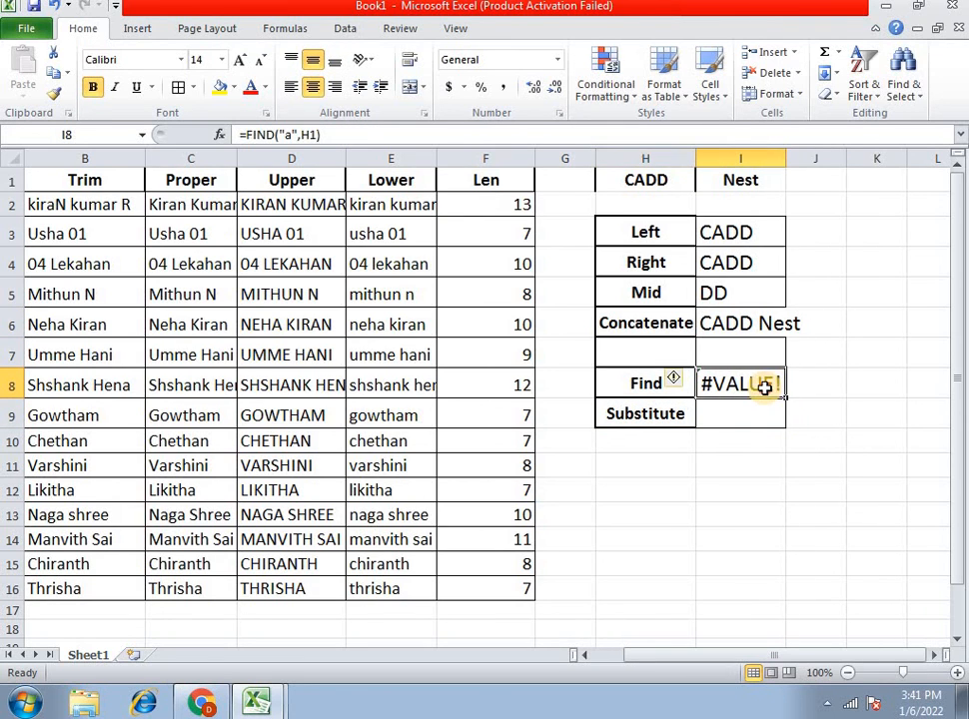